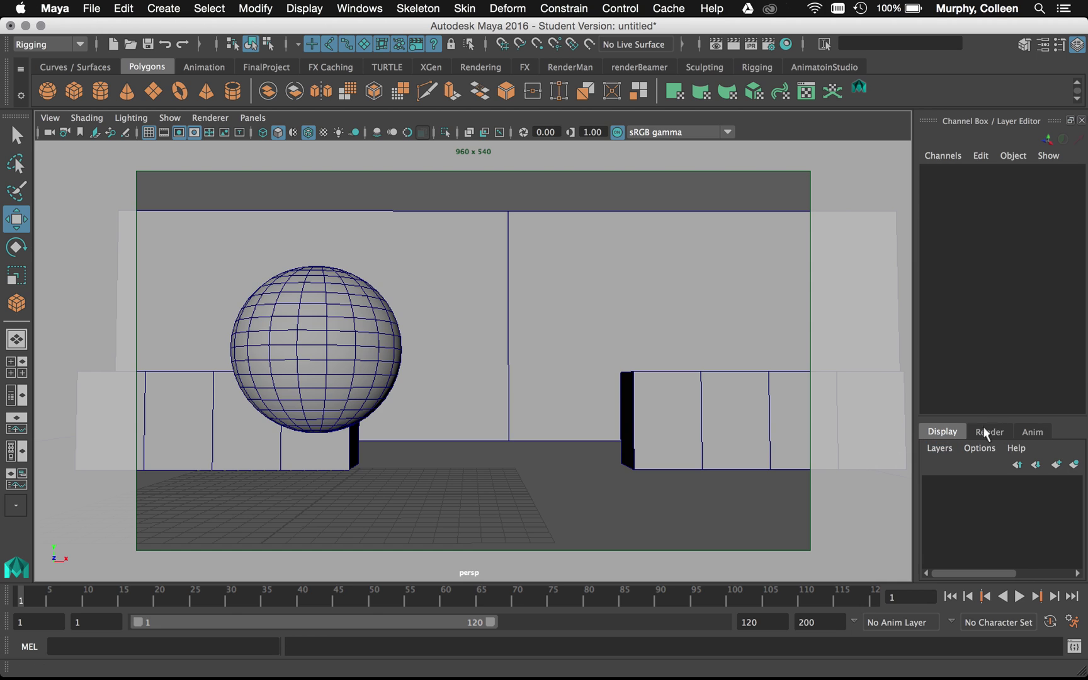
Click through the sphere, box walls, back wall and ground plane to identify the scene objects
{"action": "left_click", "coordinate": [327, 382]}
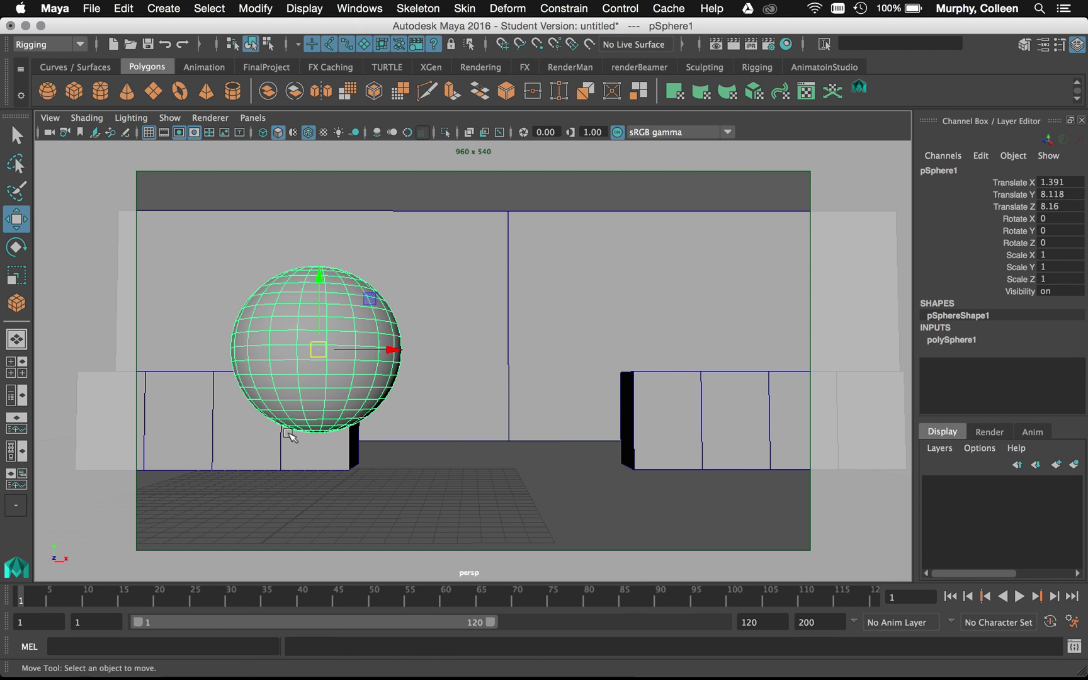
{"action": "left_click", "coordinate": [403, 455]}
{"action": "left_click", "coordinate": [702, 437]}
{"action": "left_click", "coordinate": [270, 442], "text": "shift"}
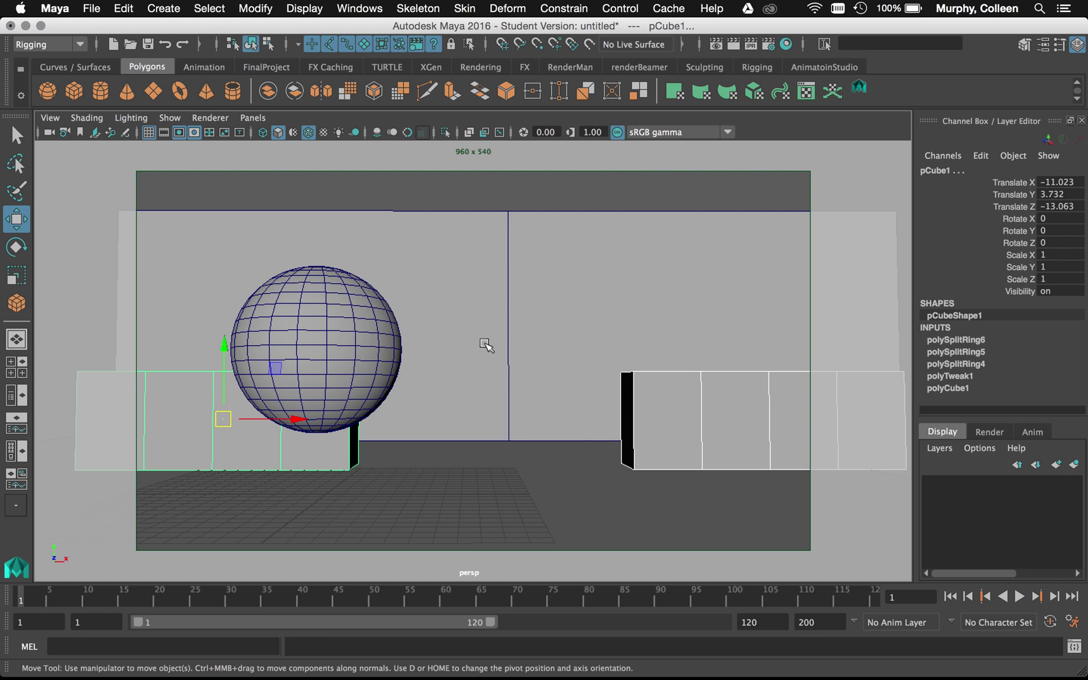
{"action": "left_click", "coordinate": [489, 307]}
{"action": "left_click", "coordinate": [469, 510]}
{"action": "left_click_drag", "start_coordinate": [517, 468], "coordinate": [642, 554]}
{"action": "left_click", "coordinate": [561, 554]}
{"action": "left_click_drag", "start_coordinate": [507, 439], "coordinate": [714, 417], "text": "alt"}
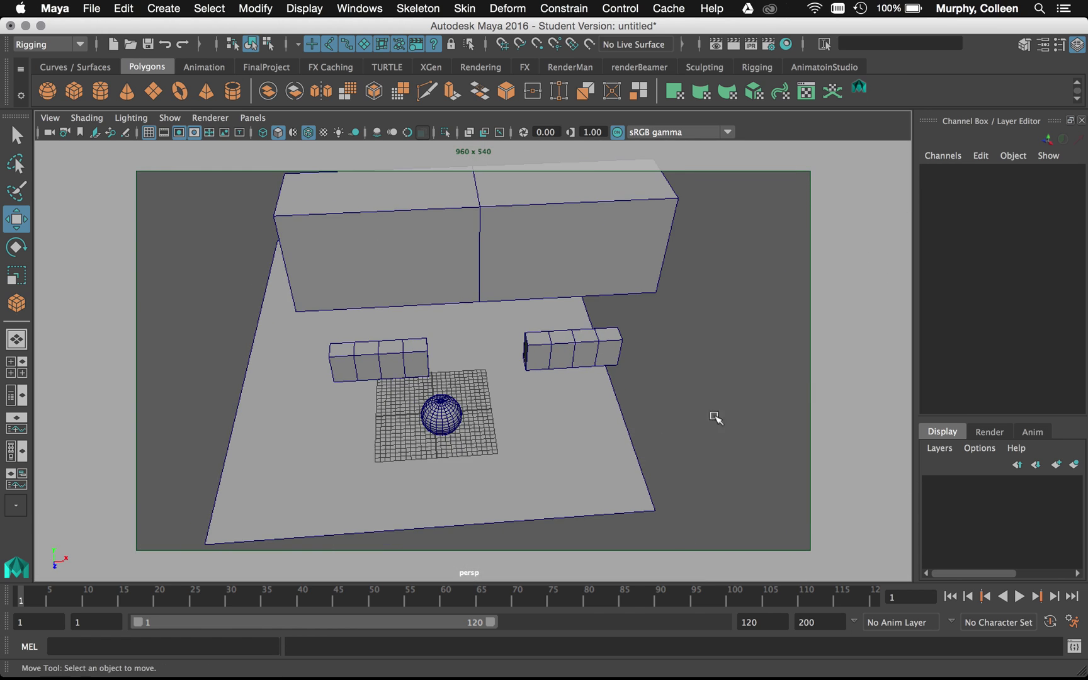
{"action": "left_click", "coordinate": [605, 458]}
{"action": "key", "text": "bracketleft"}
{"action": "key", "text": "bracketleft"}
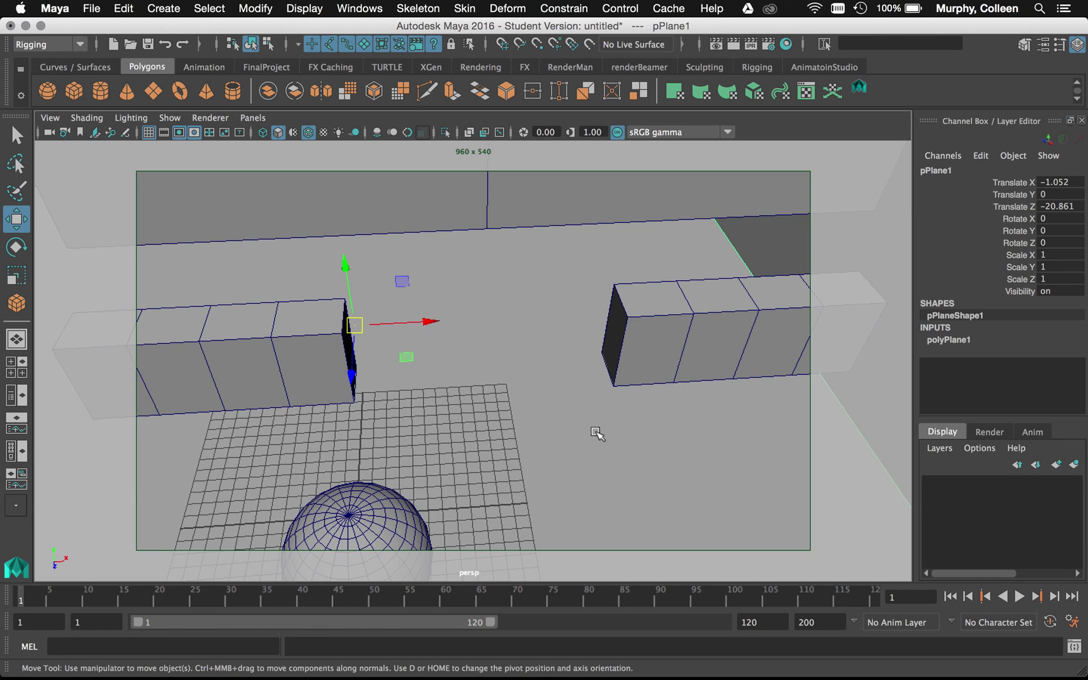
{"action": "left_click", "coordinate": [623, 169]}
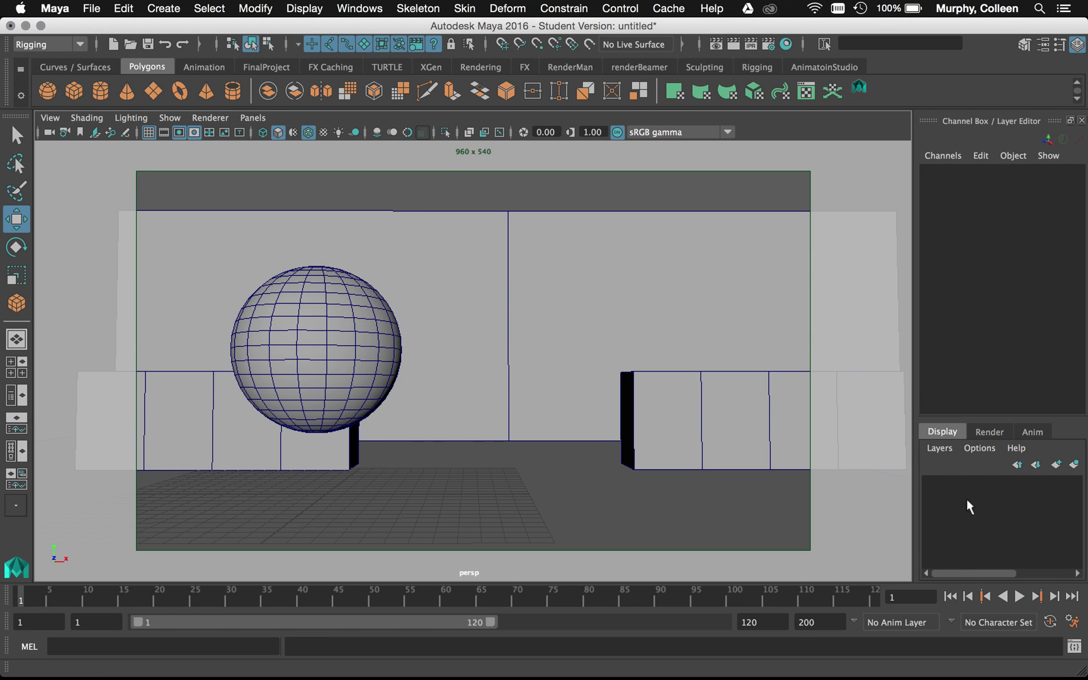
In the Render layers list, create a new layer1 holding the selected sphere and make it current
{"action": "left_click", "coordinate": [984, 433]}
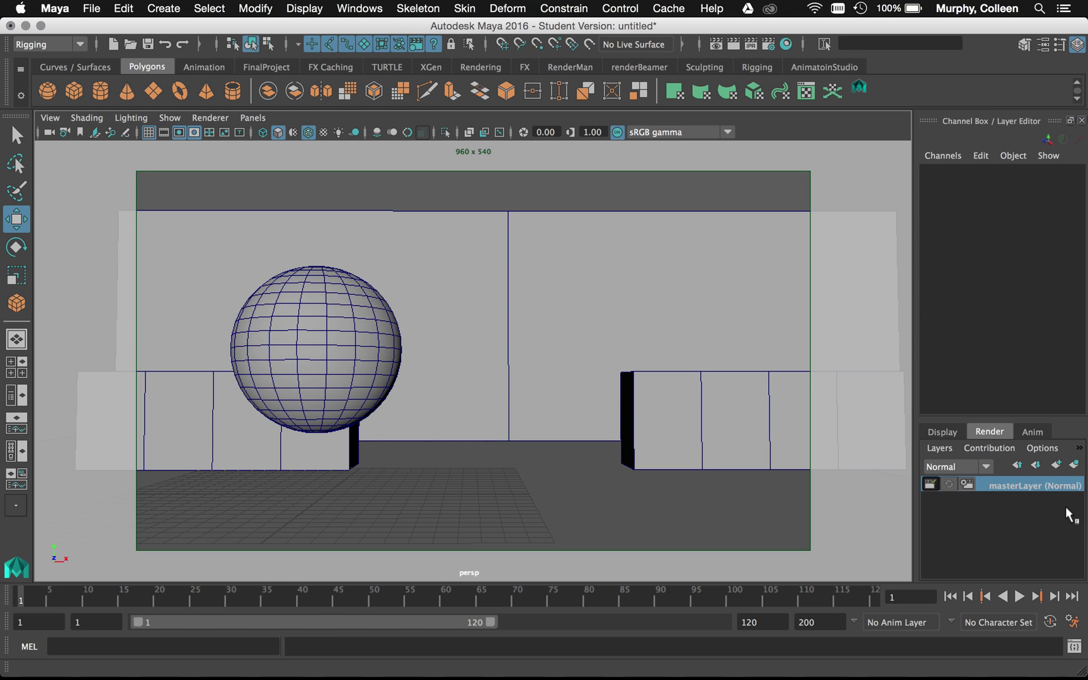
{"action": "left_click", "coordinate": [293, 321]}
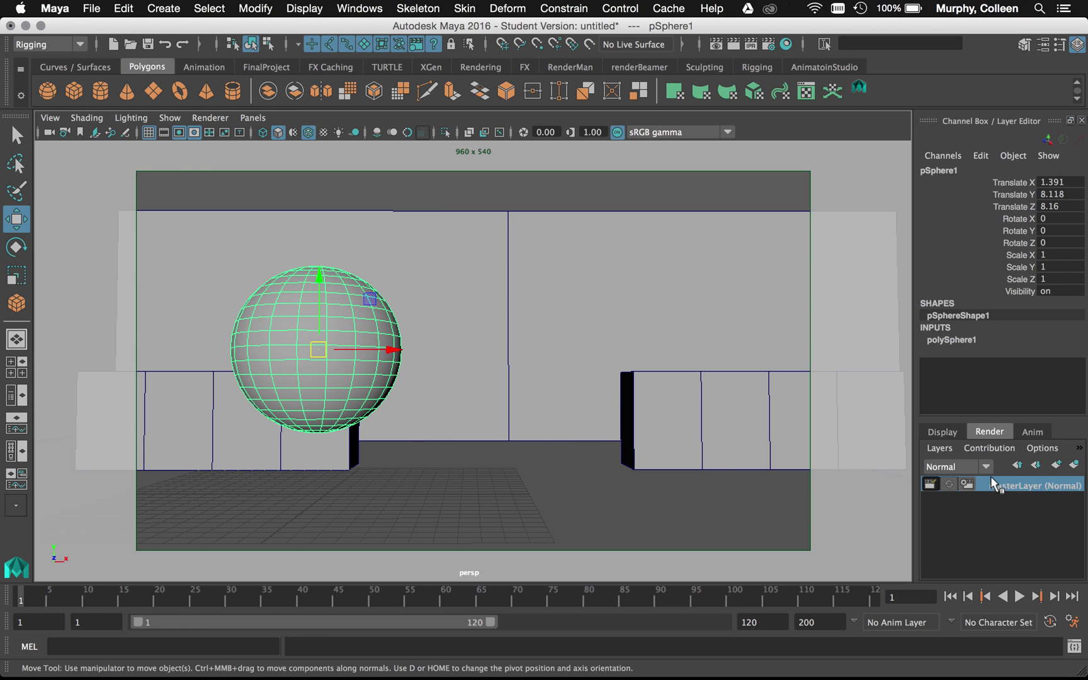
{"action": "left_click", "coordinate": [1075, 466]}
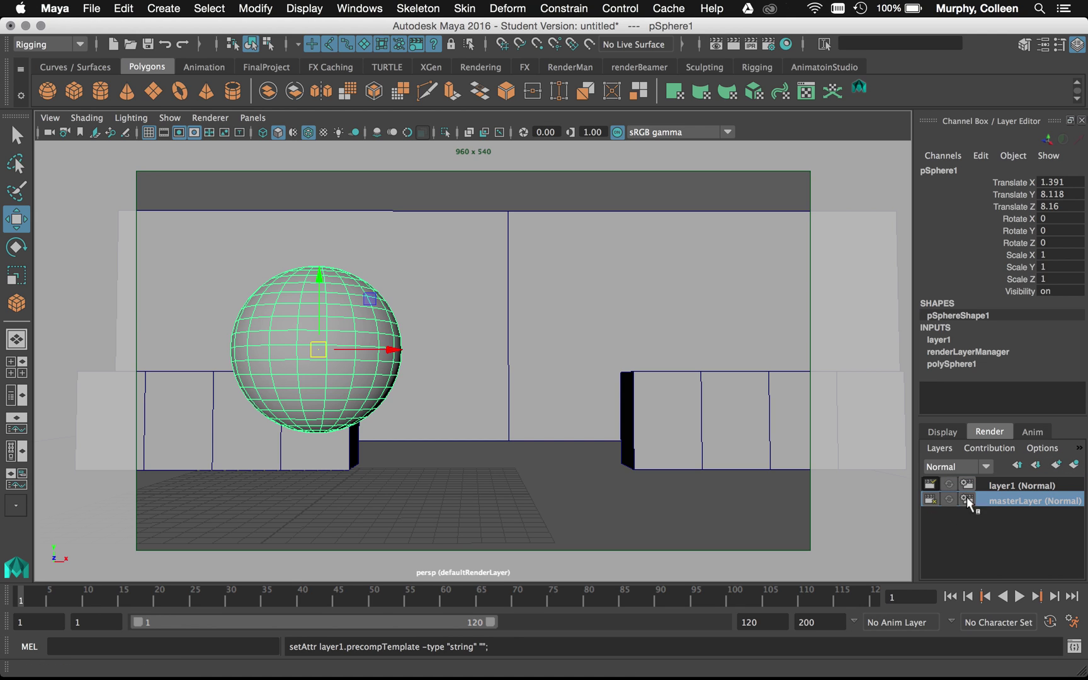
{"action": "left_click", "coordinate": [1001, 485]}
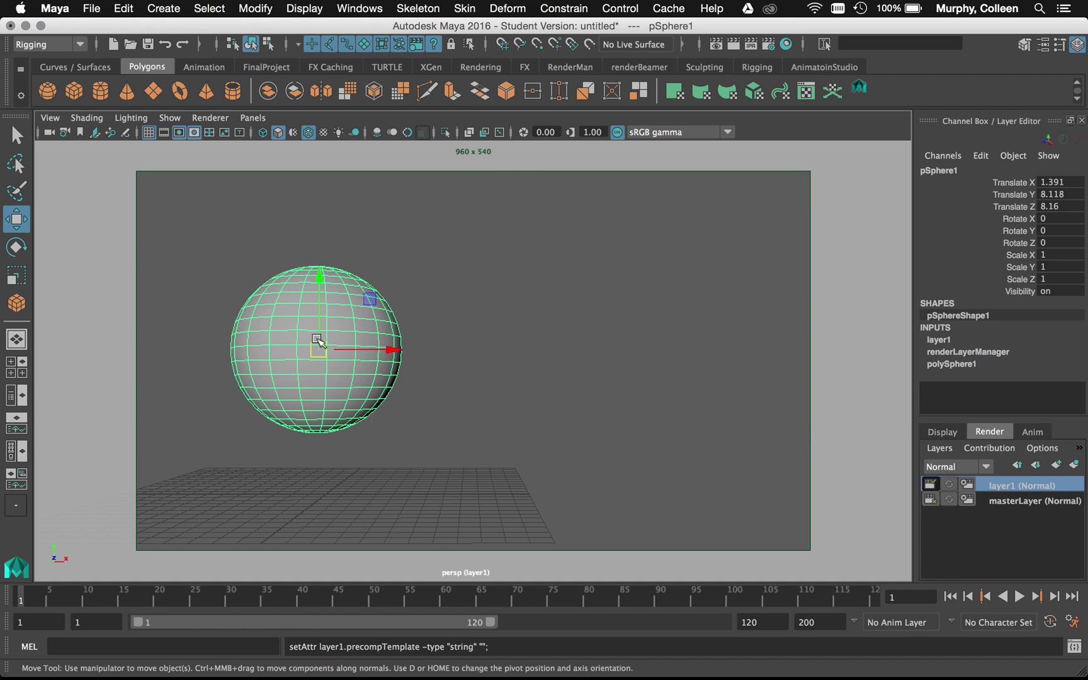
Rename layer1 to Foreground, then go back to the masterLayer
{"action": "right_click", "coordinate": [1009, 490]}
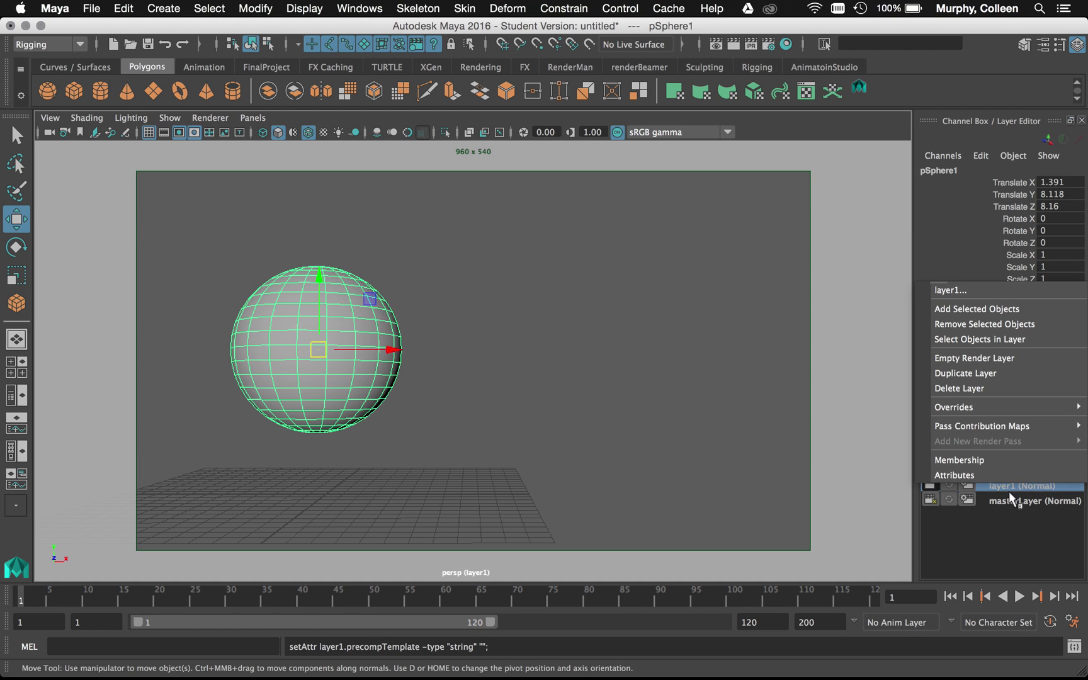
{"action": "left_click", "coordinate": [994, 485]}
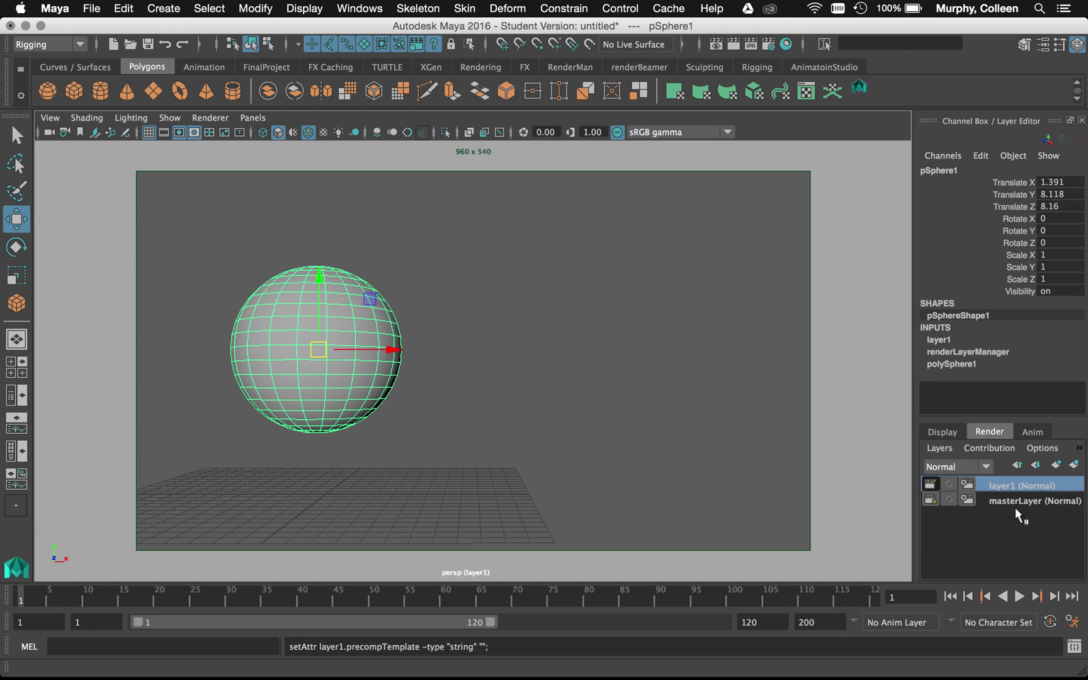
{"action": "double_click", "coordinate": [1000, 479]}
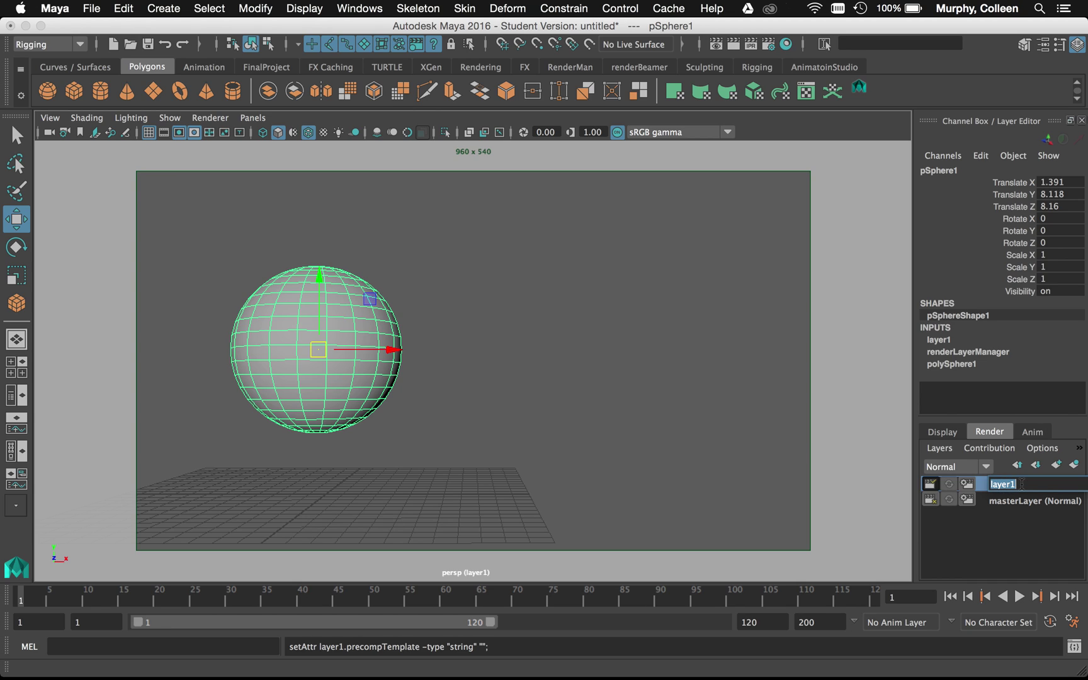
{"action": "type", "text": "Foreground"}
{"action": "key", "text": "Return"}
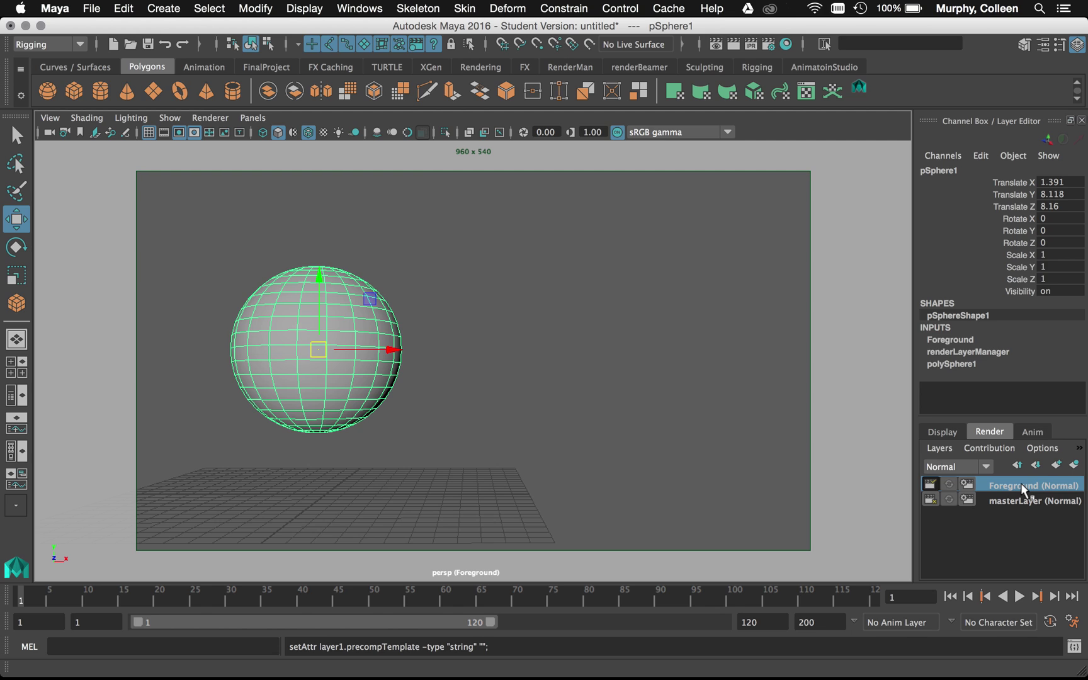
{"action": "left_click", "coordinate": [1037, 501]}
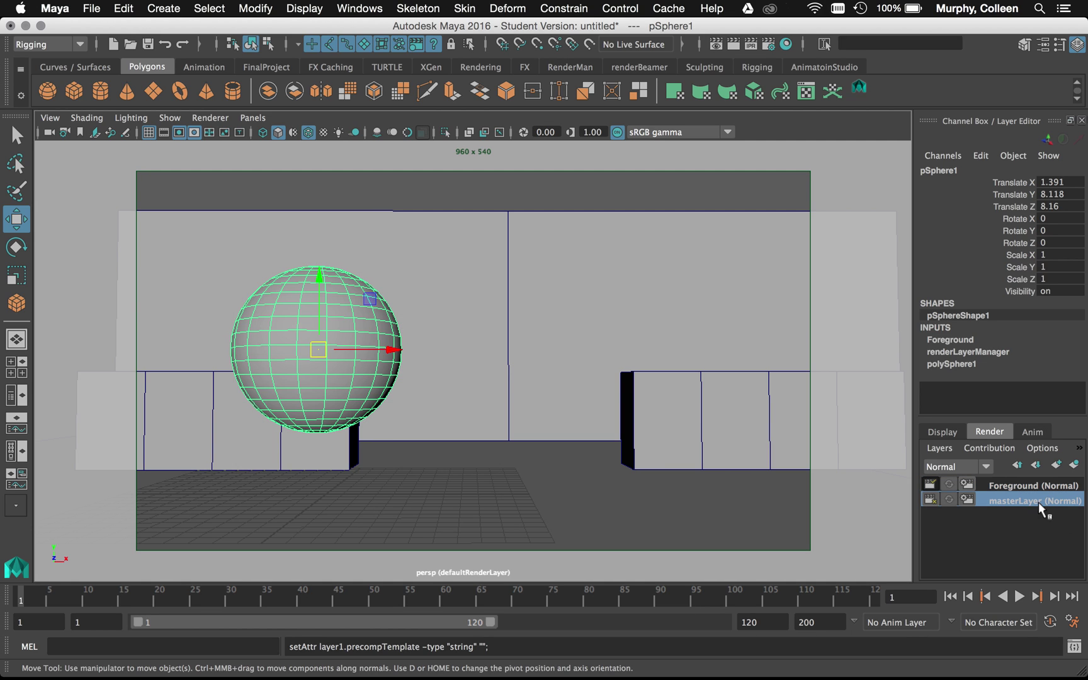
Put the left and right box walls on a new render layer named Midground, then return to masterLayer
{"action": "left_click", "coordinate": [719, 394]}
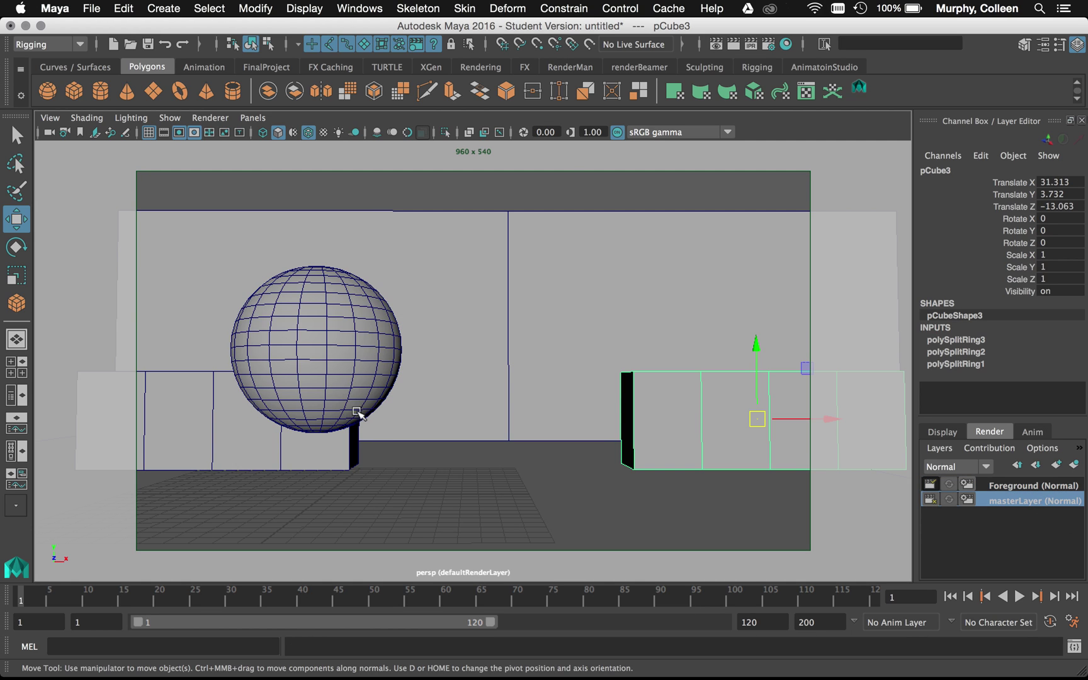
{"action": "left_click", "coordinate": [330, 451], "text": "shift"}
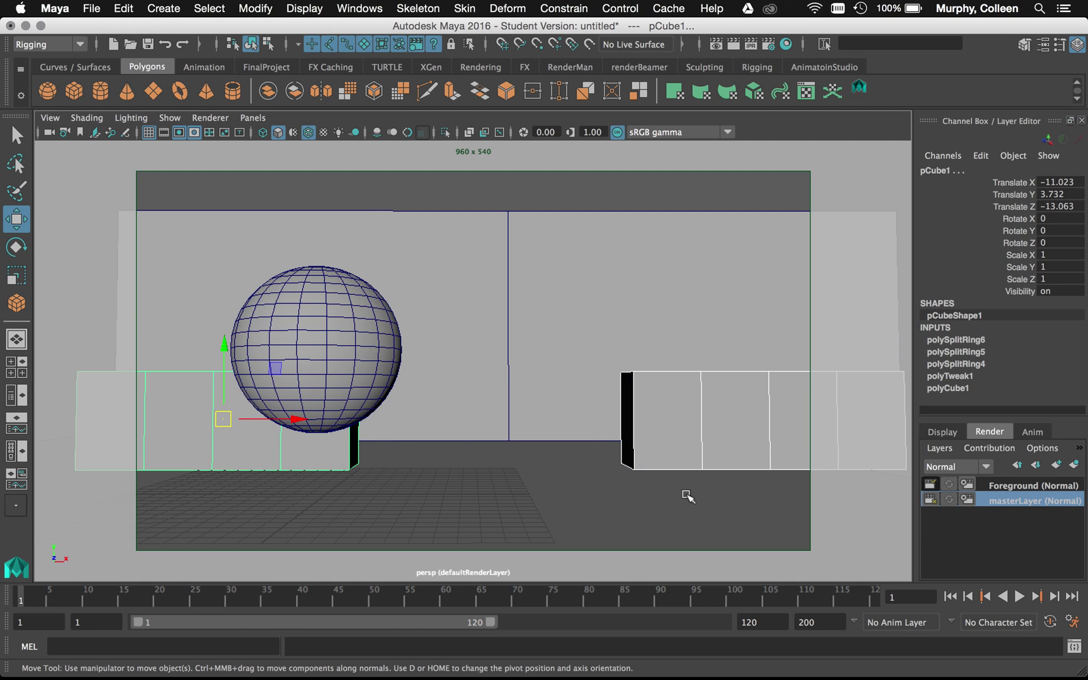
{"action": "left_click", "coordinate": [1074, 465]}
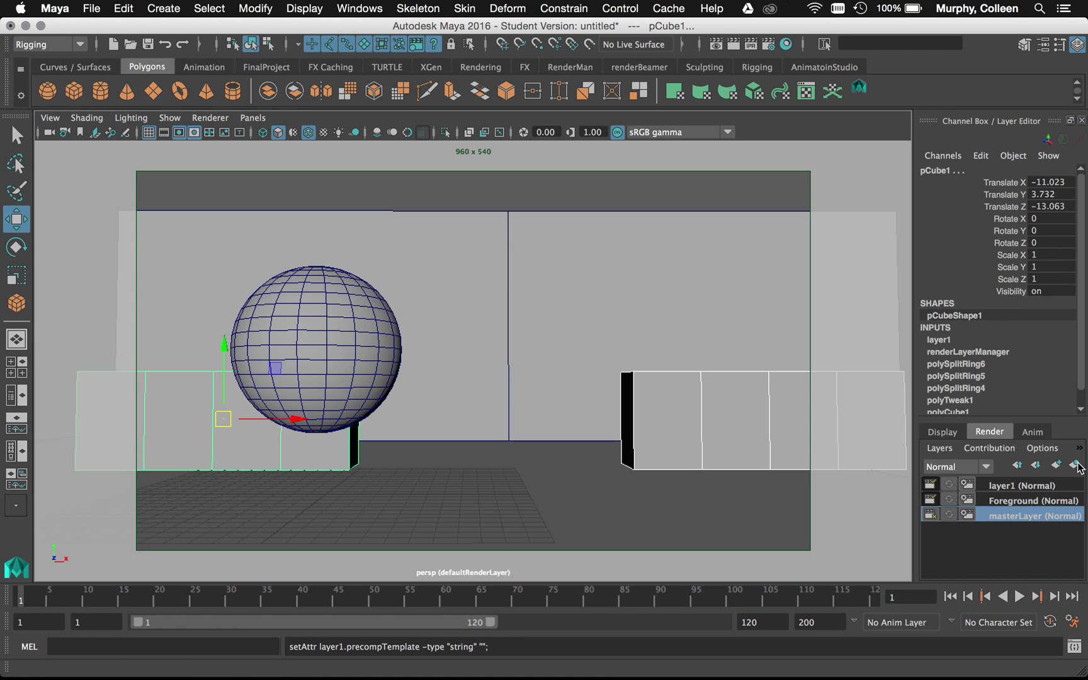
{"action": "double_click", "coordinate": [1013, 484]}
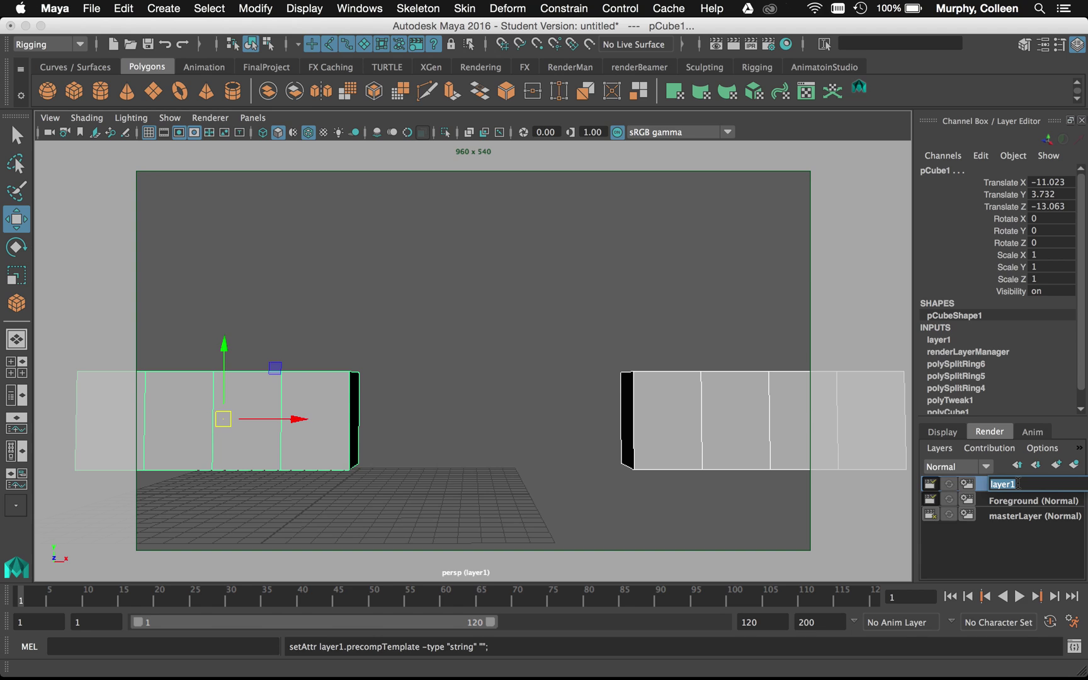
{"action": "type", "text": "Midground"}
{"action": "key", "text": "Return"}
{"action": "left_click", "coordinate": [1026, 516]}
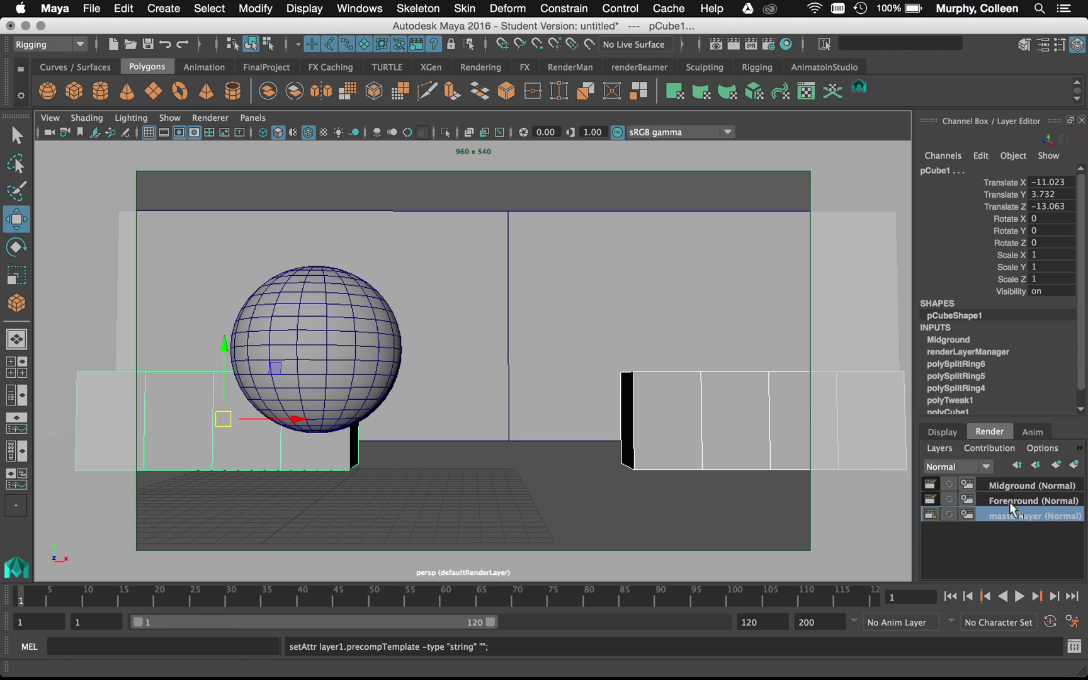
Create a new render layer from the back wall and name it Background
{"action": "left_click", "coordinate": [576, 218]}
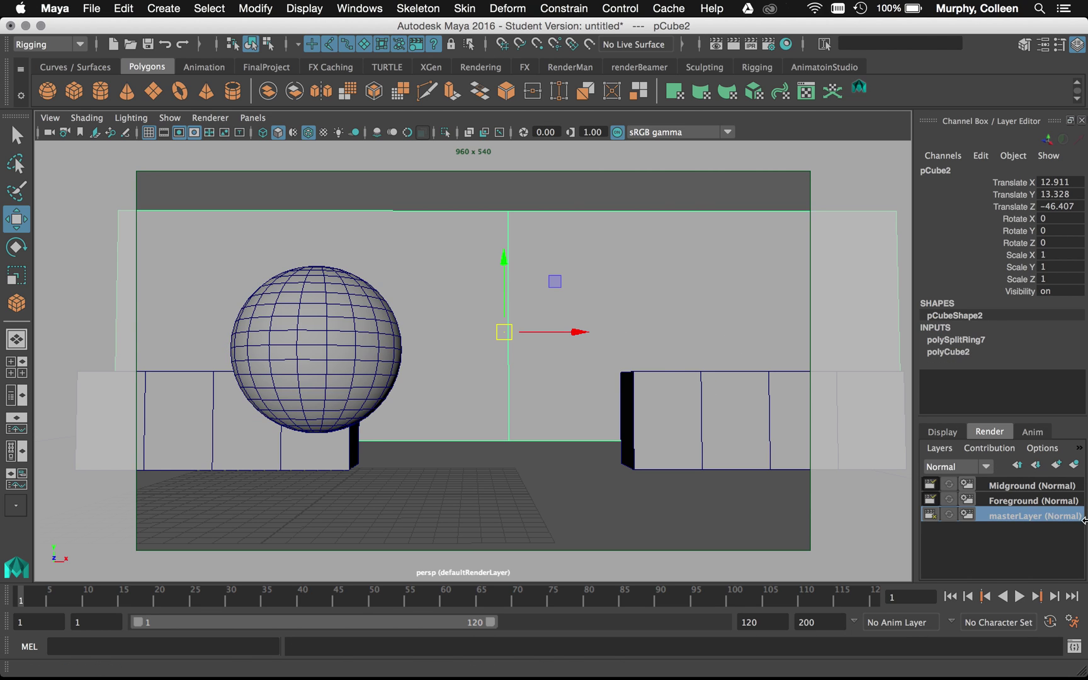
{"action": "left_click", "coordinate": [1075, 465]}
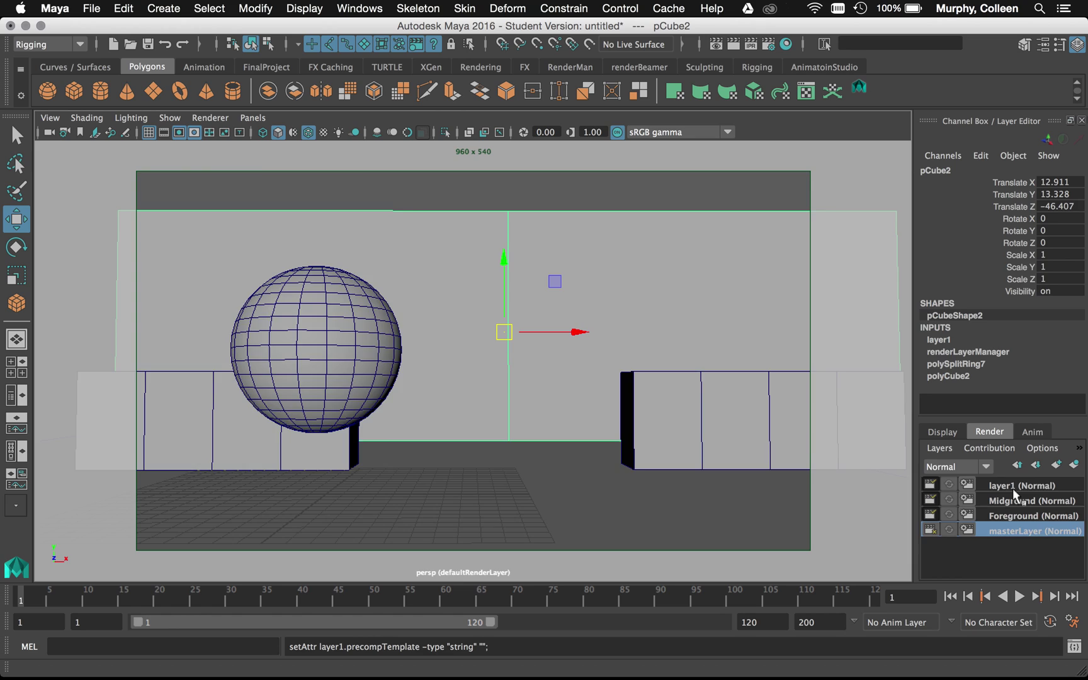
{"action": "double_click", "coordinate": [1011, 485]}
{"action": "type", "text": "Bac"}
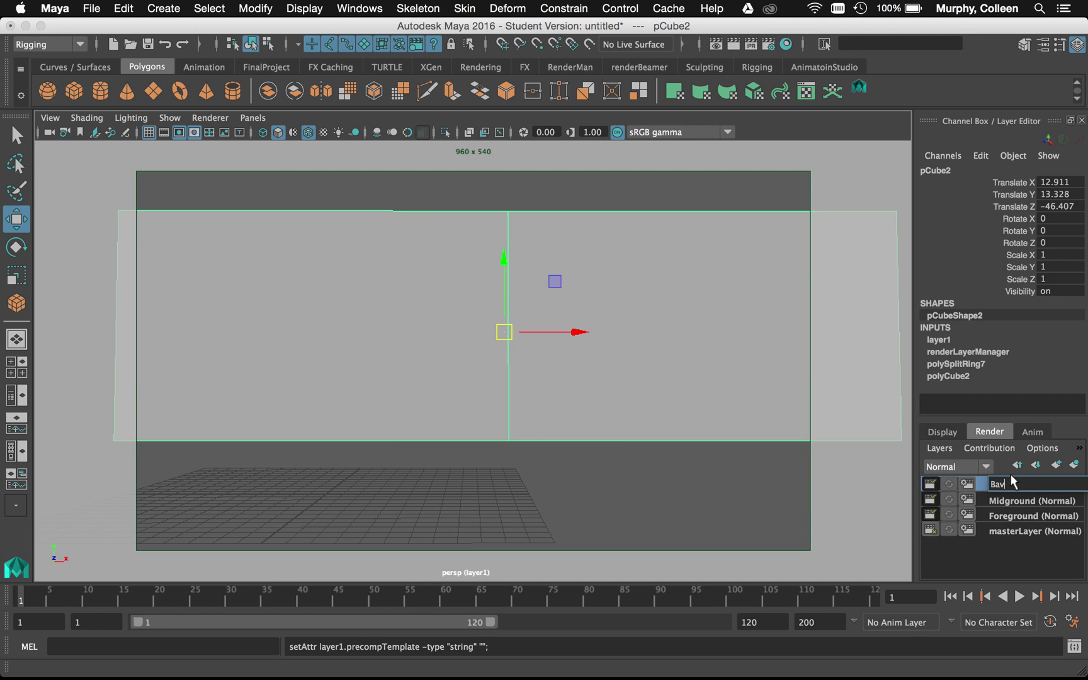
{"action": "type", "text": "avk"}
{"action": "type", "text": "ckground"}
{"action": "key", "text": "Return"}
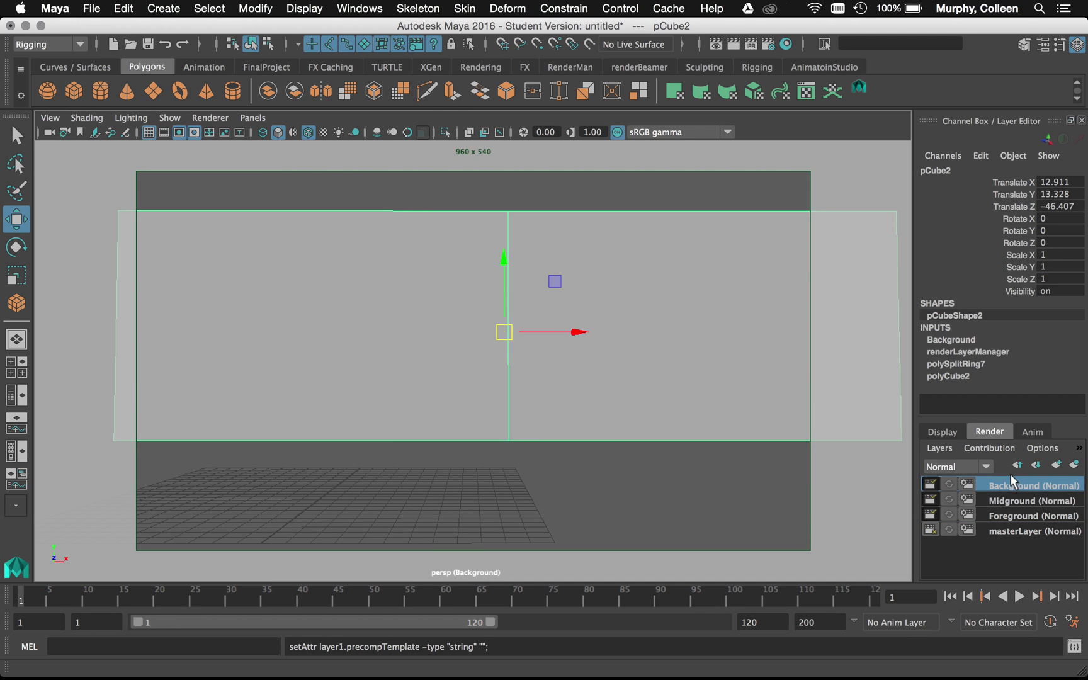
Check the Midground, Foreground and Background layers in turn, ending on masterLayer
{"action": "left_click", "coordinate": [1042, 500]}
{"action": "left_click", "coordinate": [1041, 528]}
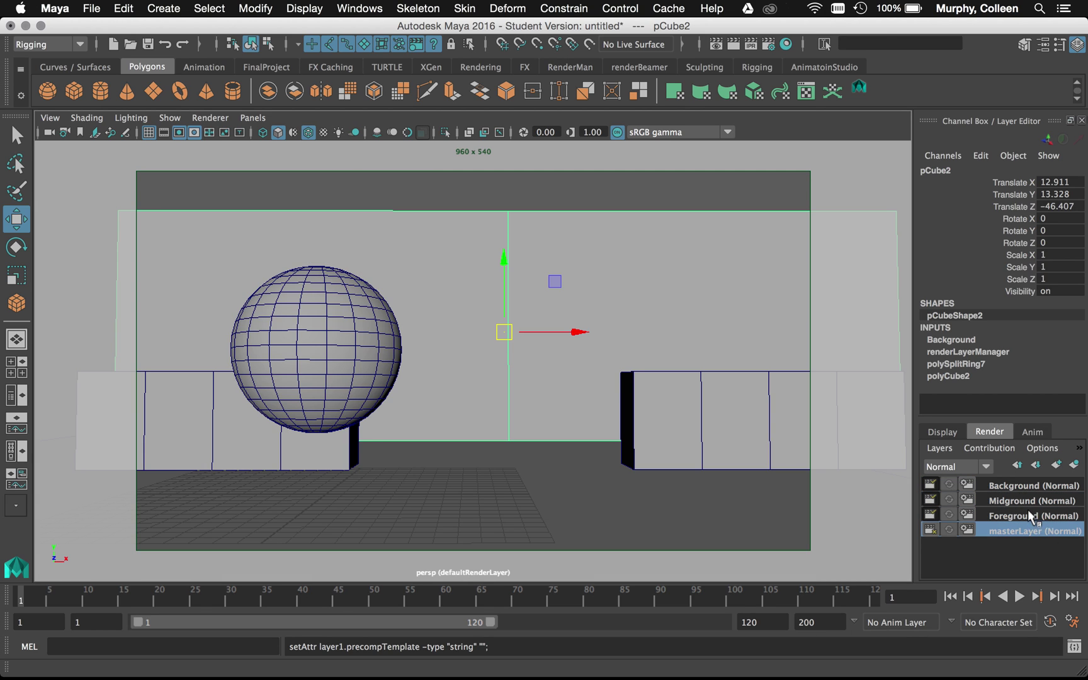
{"action": "left_click", "coordinate": [1027, 511]}
{"action": "left_click", "coordinate": [1024, 498]}
{"action": "left_click", "coordinate": [1024, 489]}
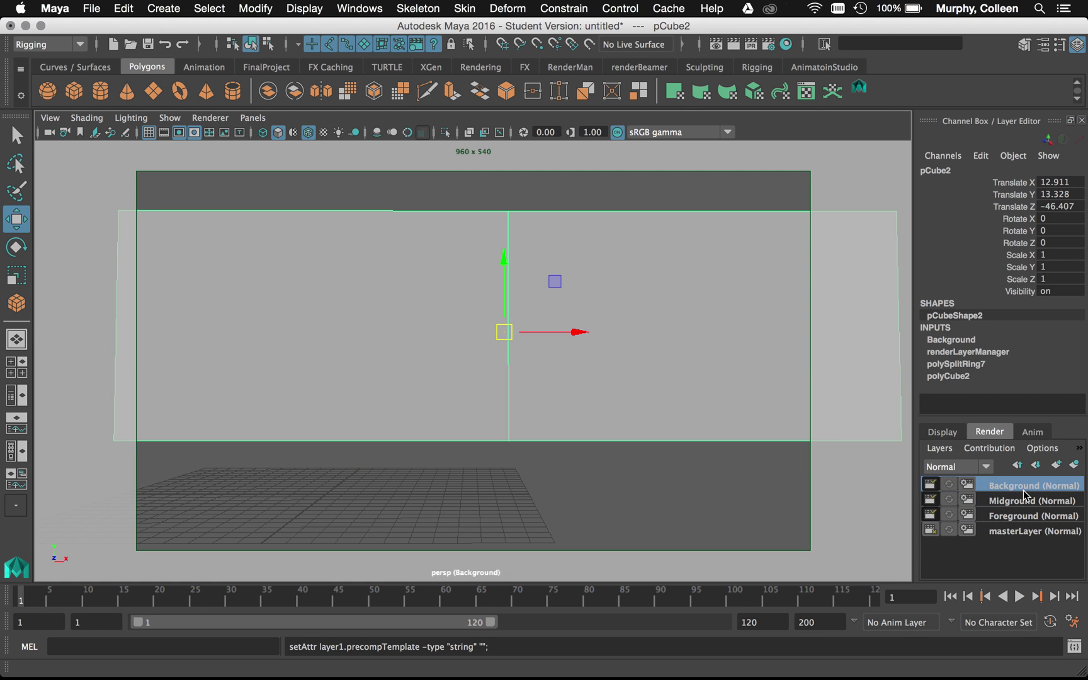
{"action": "left_click", "coordinate": [1033, 530]}
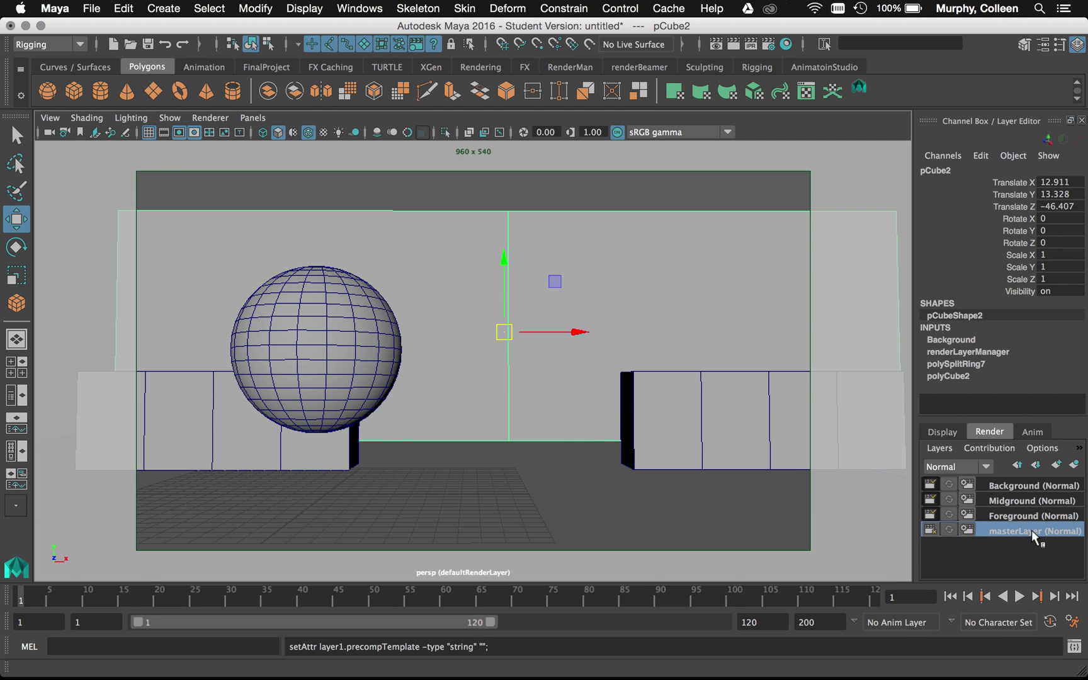
Stretch the back wall upward with the Scale tool and preview the Background and Midground layers
{"action": "key", "text": "r"}
{"action": "left_click_drag", "start_coordinate": [504, 265], "coordinate": [528, 129]}
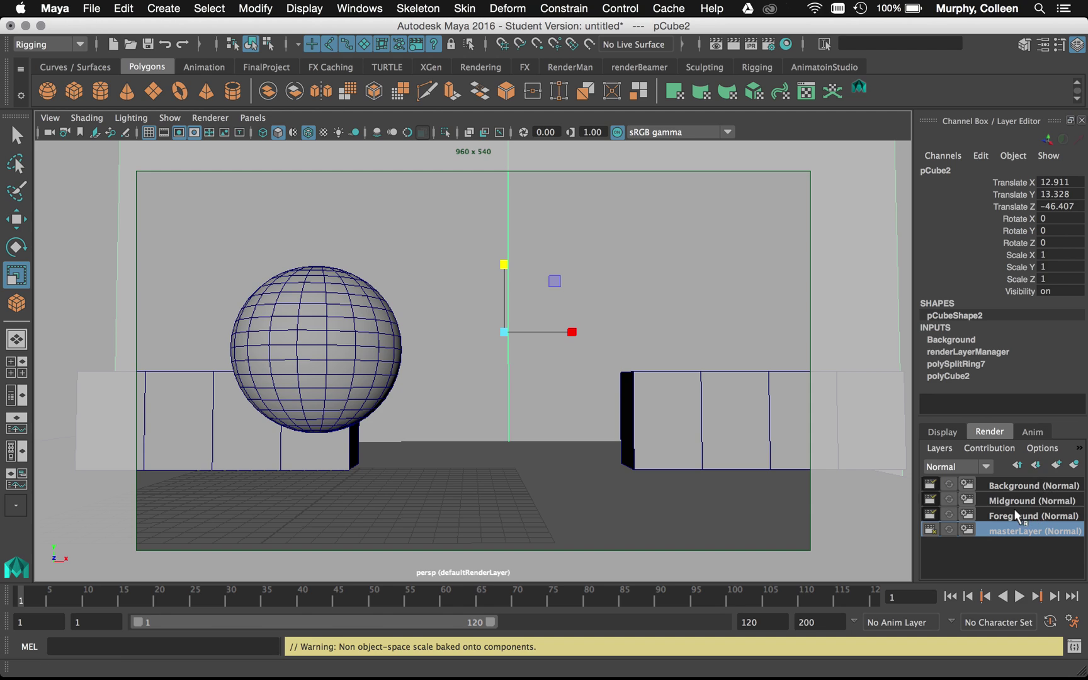
{"action": "left_click", "coordinate": [1017, 487]}
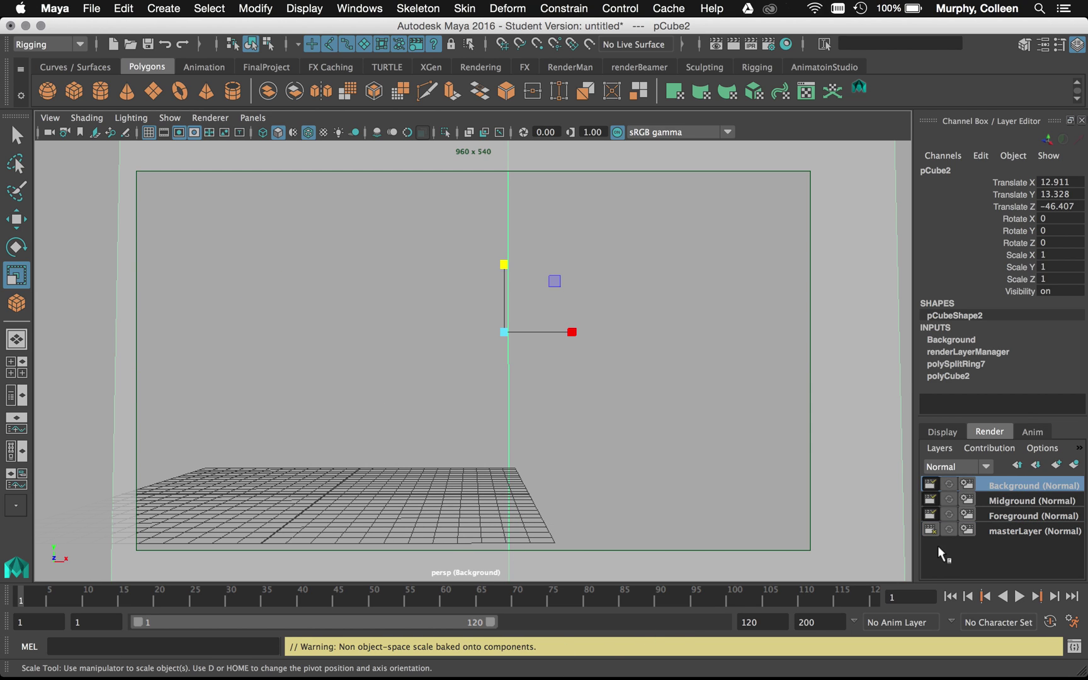
{"action": "left_click", "coordinate": [1014, 506]}
{"action": "left_click", "coordinate": [1015, 485]}
{"action": "left_click", "coordinate": [1023, 532]}
Select the plane pPlane1 and frame it, orbiting to look down on the scene
{"action": "left_click_drag", "start_coordinate": [557, 492], "coordinate": [671, 547]}
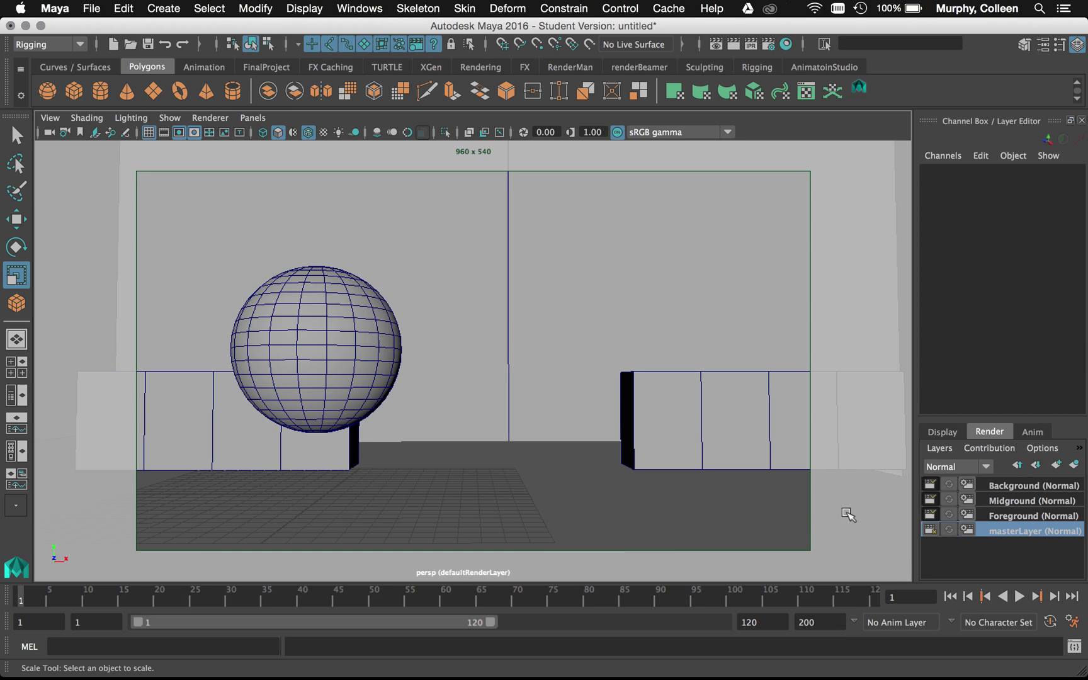
{"action": "left_click_drag", "start_coordinate": [847, 512], "coordinate": [919, 575]}
{"action": "left_click", "coordinate": [701, 535]}
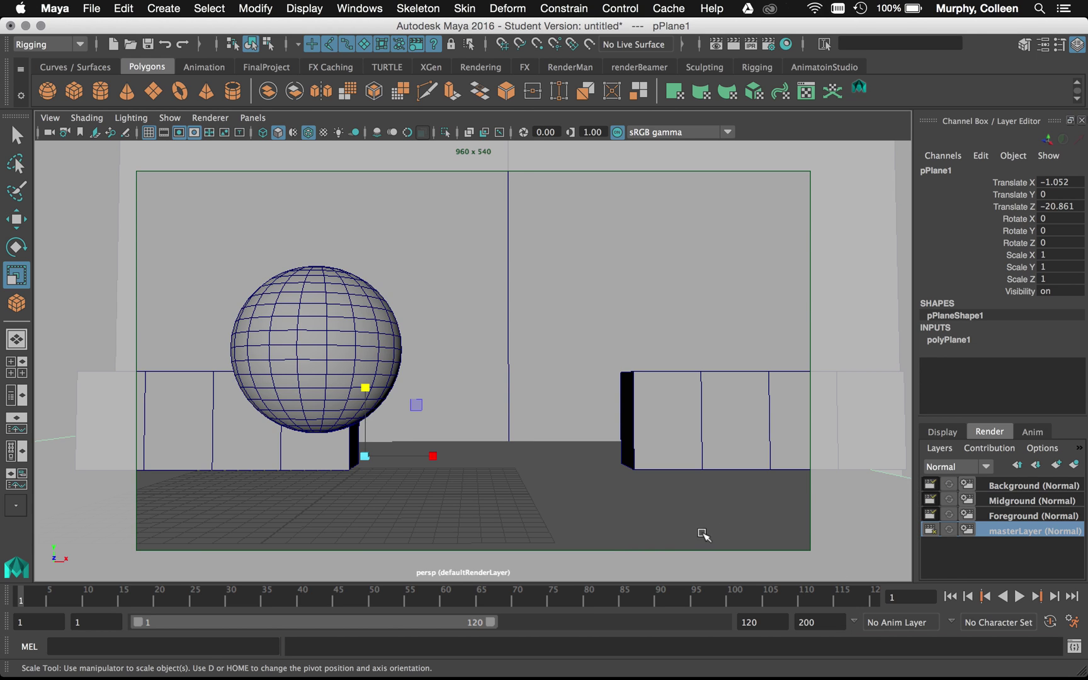
{"action": "left_click", "coordinate": [252, 117]}
{"action": "mouse_move", "coordinate": [375, 133]}
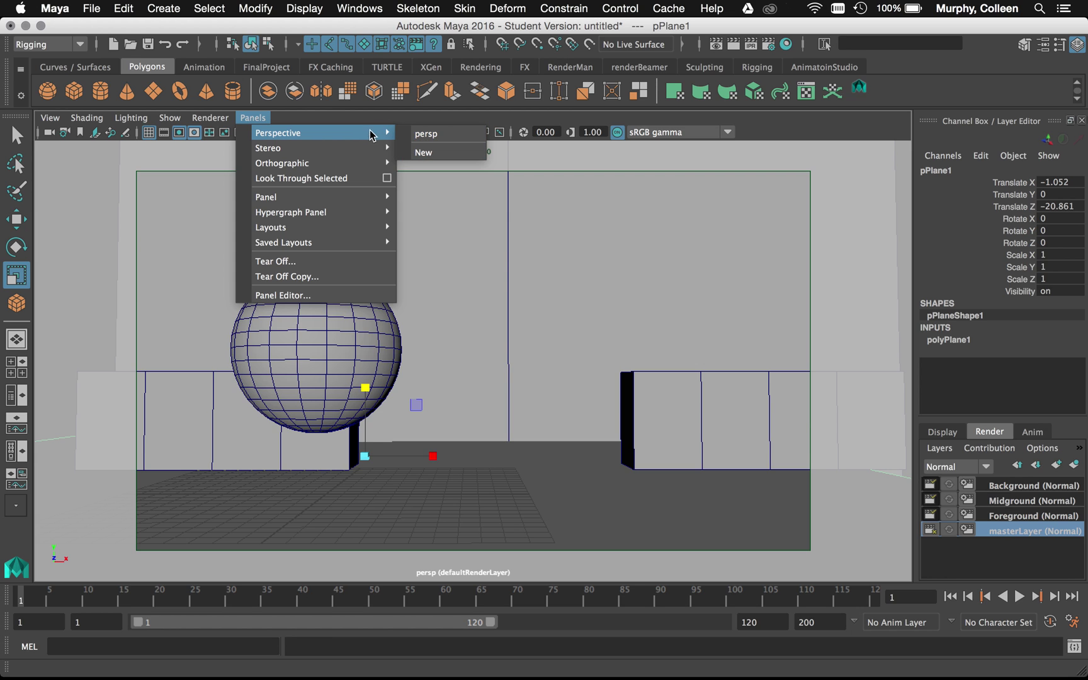
{"action": "left_click", "coordinate": [567, 384]}
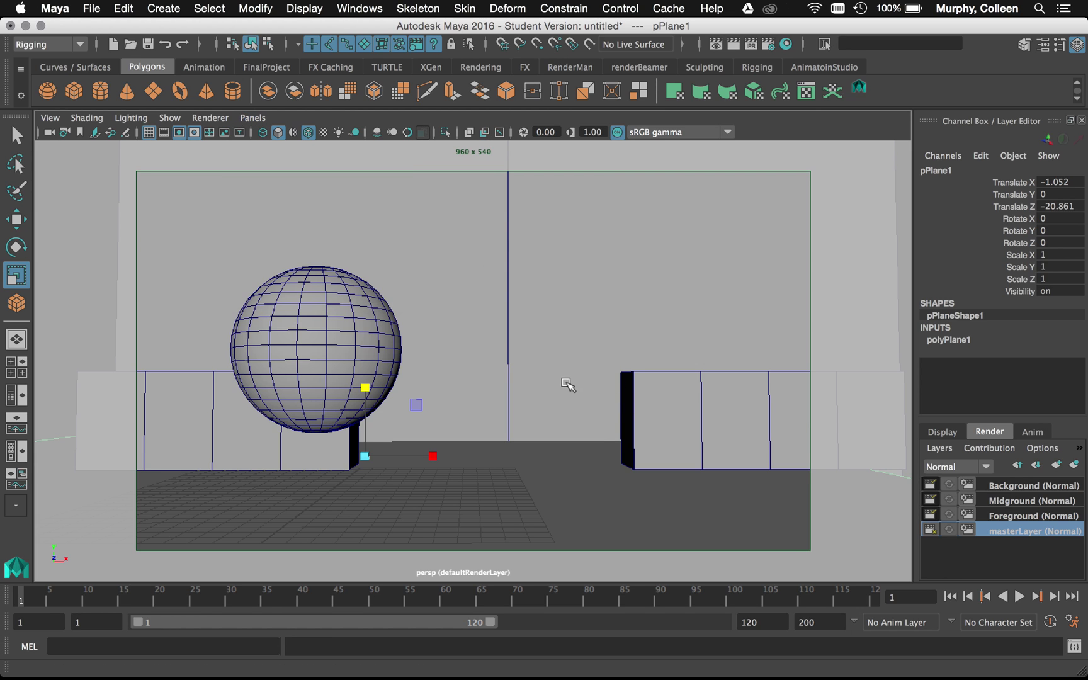
{"action": "key", "text": "f"}
{"action": "left_click_drag", "start_coordinate": [541, 352], "coordinate": [544, 440], "text": "alt"}
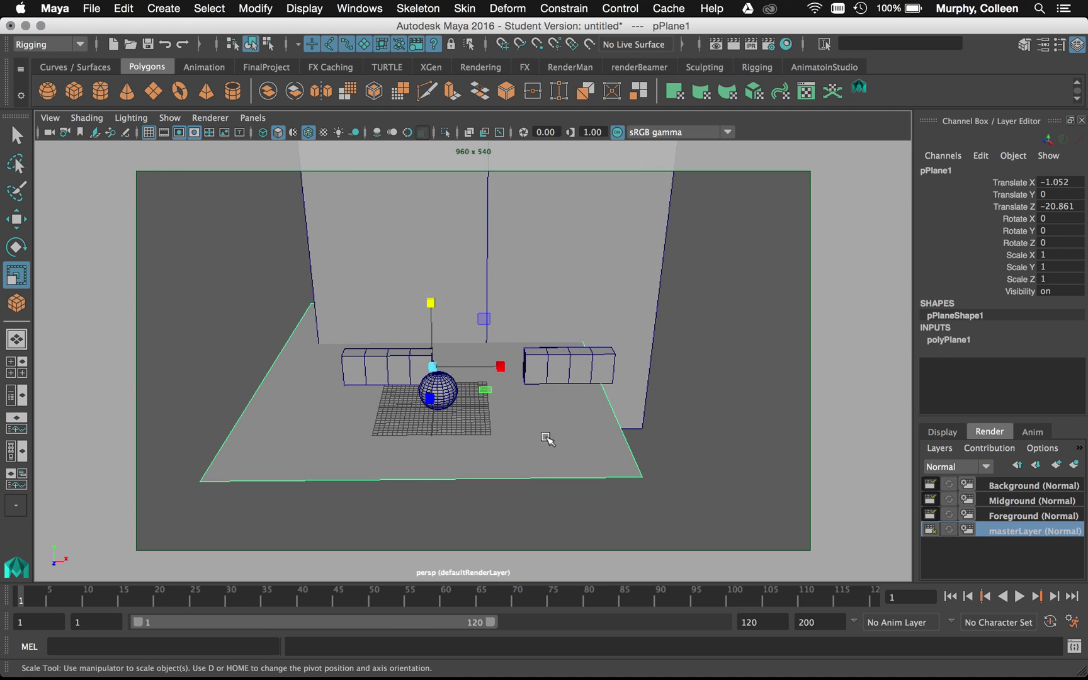
{"action": "left_click_drag", "start_coordinate": [437, 365], "coordinate": [456, 423], "text": "alt"}
Reselect pPlane1 from a frontal view and show only the Background render layer
{"action": "left_click", "coordinate": [723, 219]}
{"action": "left_click", "coordinate": [309, 325]}
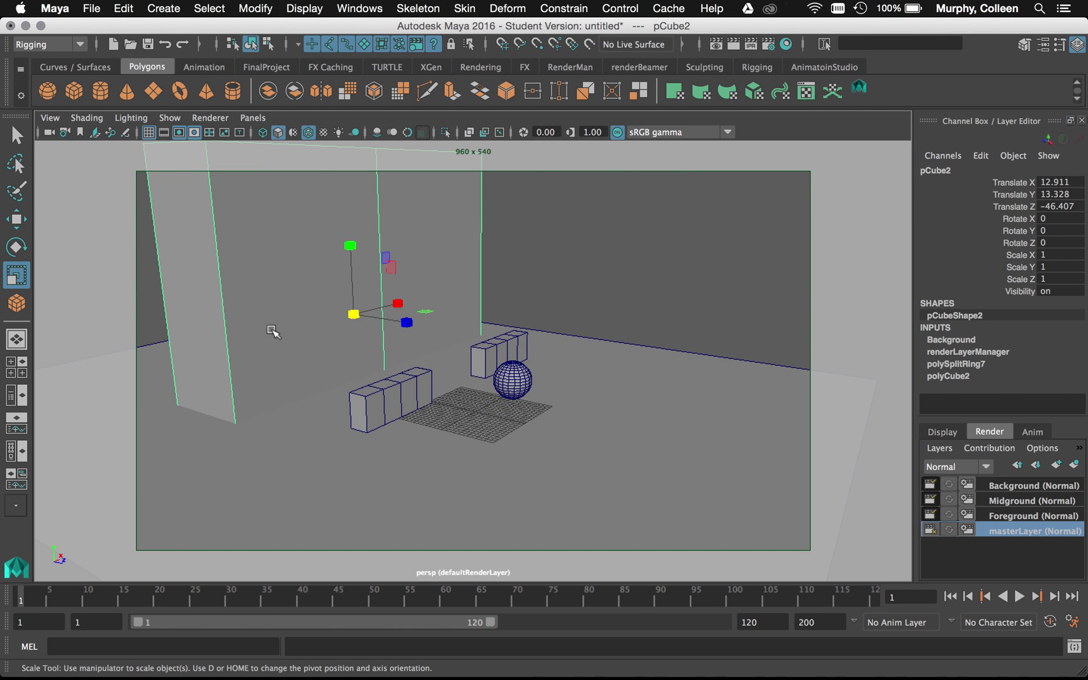
{"action": "left_click_drag", "start_coordinate": [283, 344], "coordinate": [315, 388], "text": "alt"}
{"action": "left_click_drag", "start_coordinate": [784, 357], "coordinate": [724, 428]}
{"action": "left_click", "coordinate": [999, 492]}
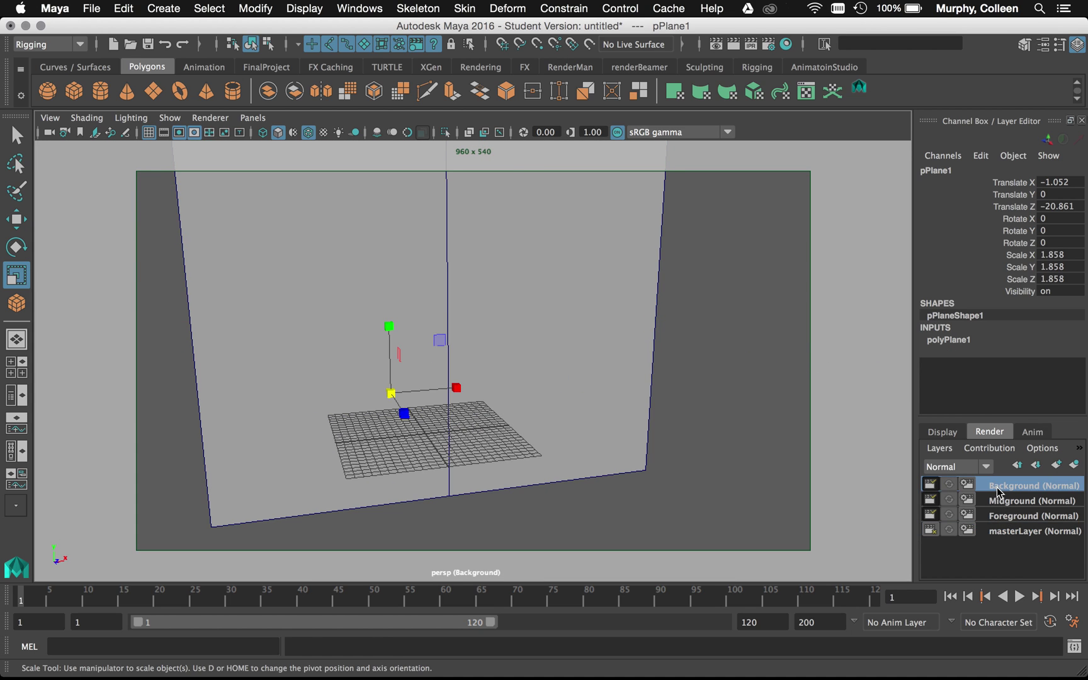
Return to masterLayer and bring up the Background layer's right-click options menu
{"action": "left_click", "coordinate": [1011, 531]}
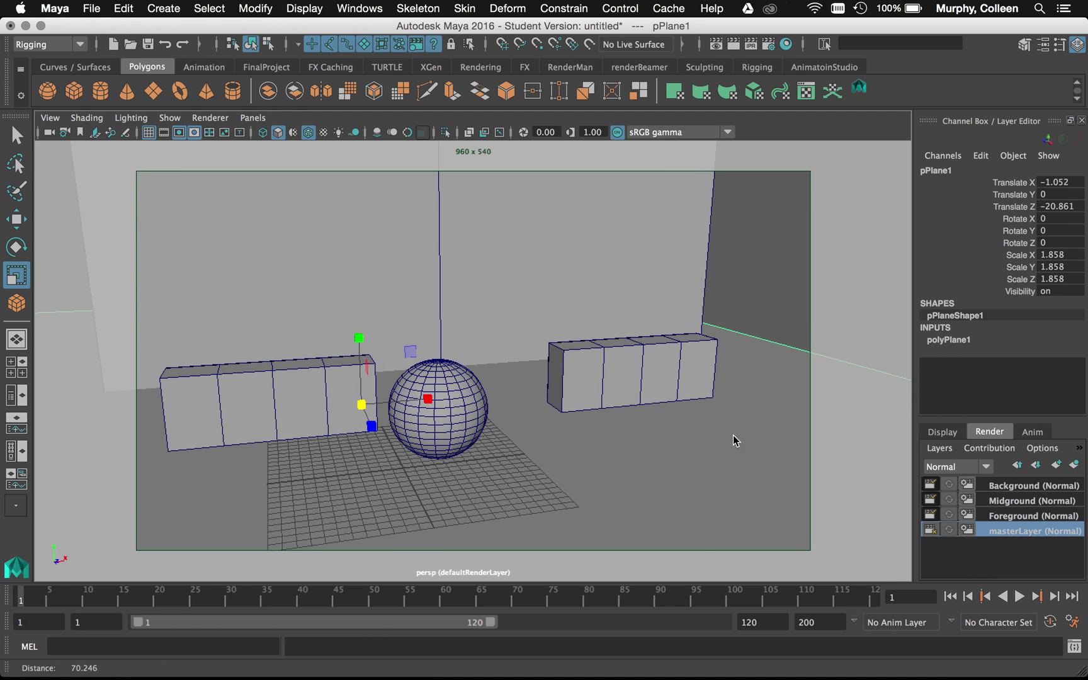
{"action": "right_click", "coordinate": [1001, 486]}
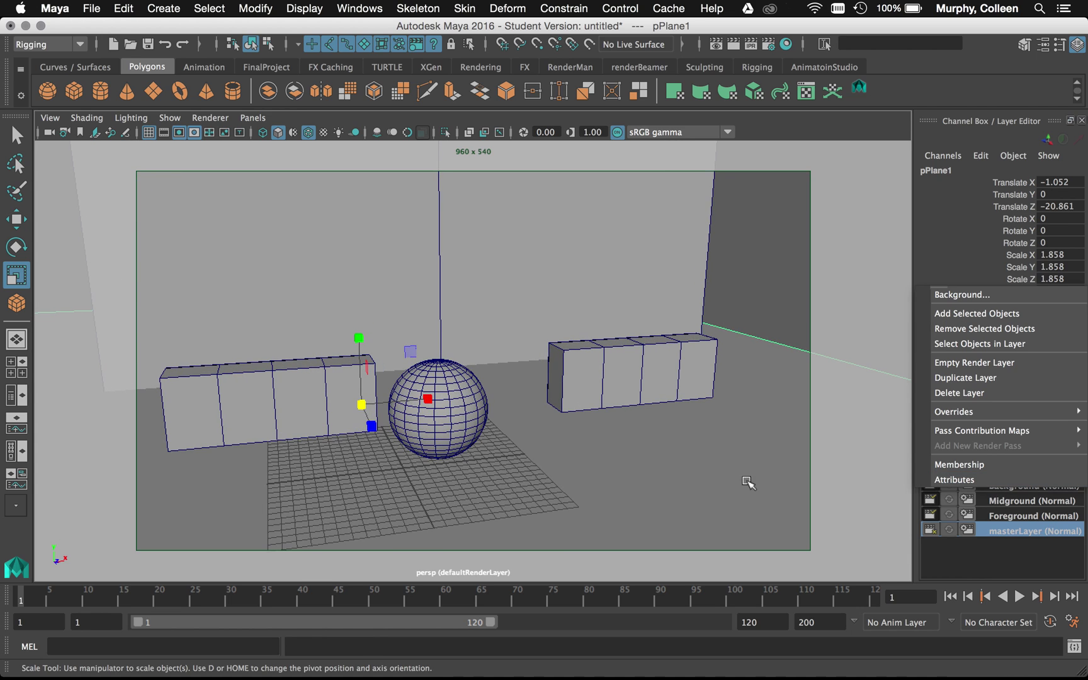
{"action": "left_click", "coordinate": [661, 476]}
{"action": "right_click", "coordinate": [1023, 486]}
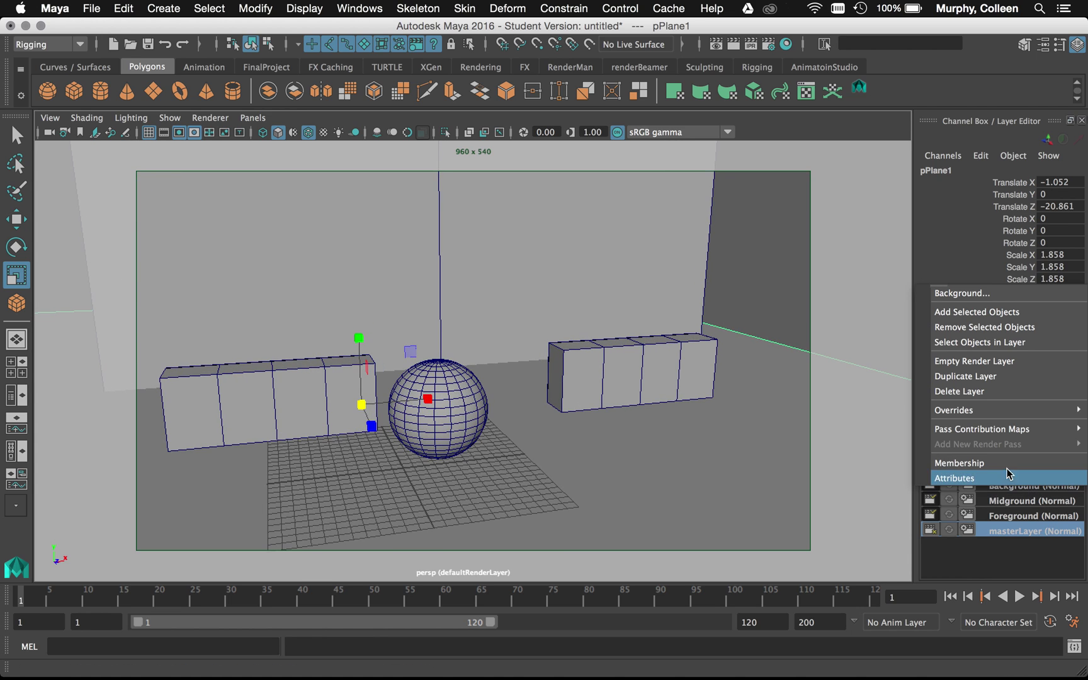
{"action": "left_click", "coordinate": [970, 312]}
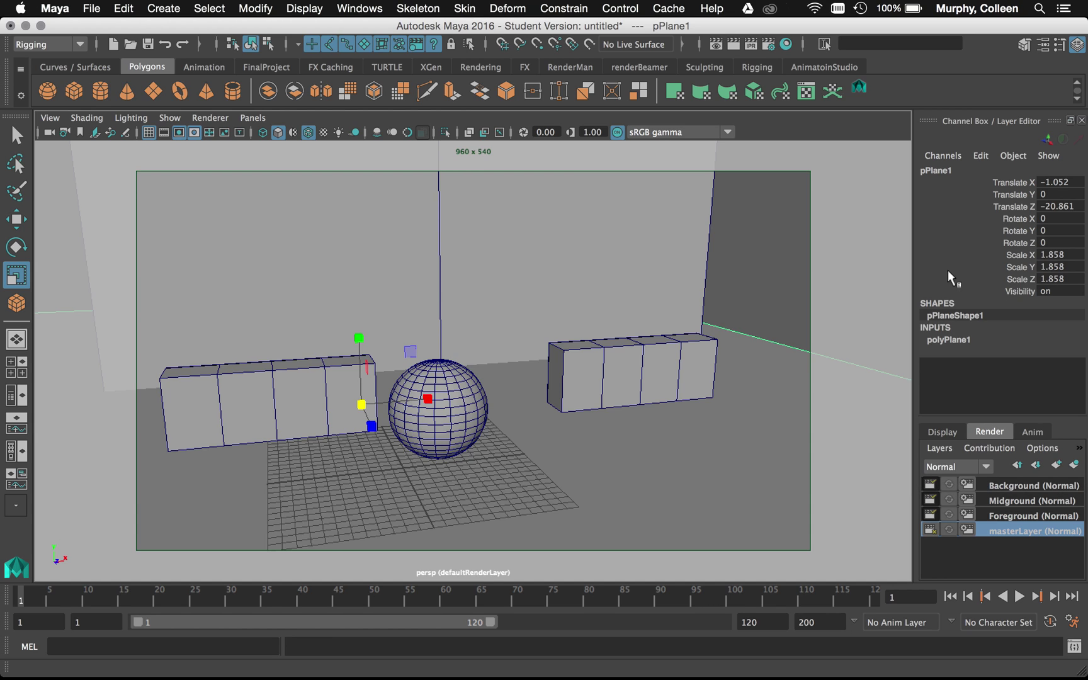
{"action": "left_click", "coordinate": [1005, 484]}
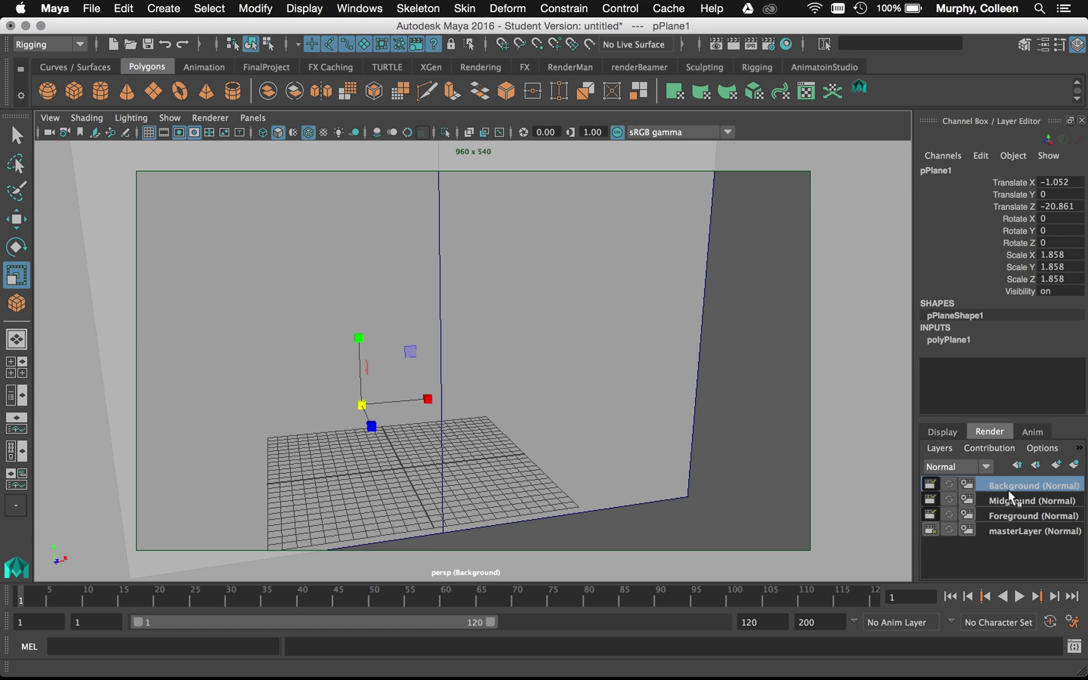
{"action": "left_click_drag", "start_coordinate": [658, 441], "coordinate": [708, 483], "text": "alt"}
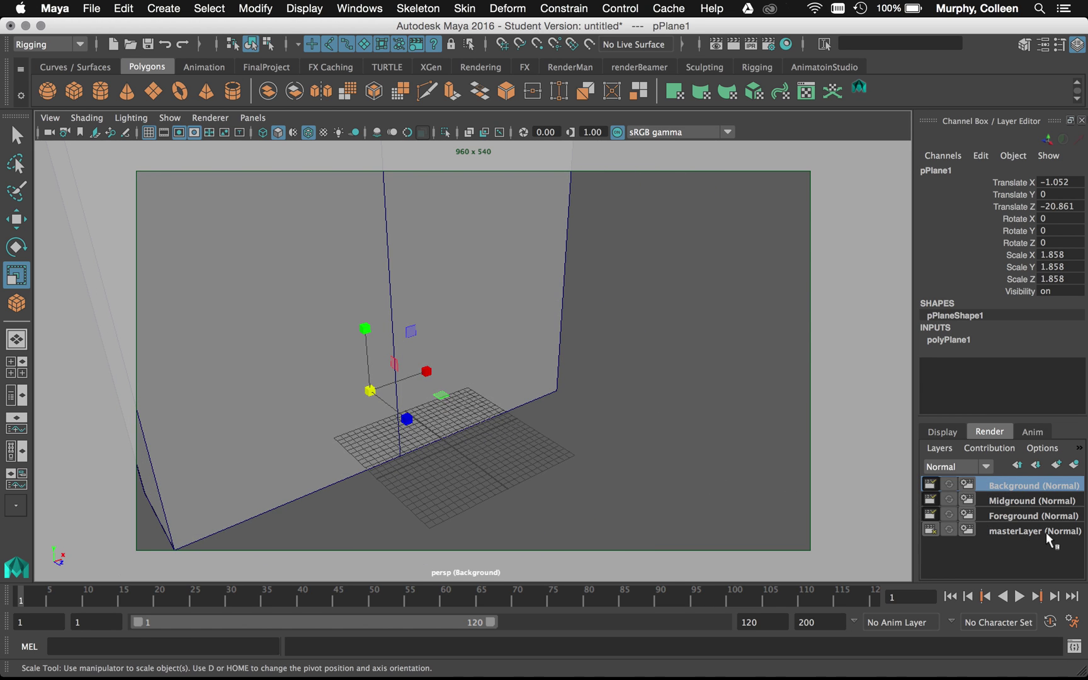
{"action": "left_click", "coordinate": [1042, 529]}
{"action": "right_click", "coordinate": [1004, 489]}
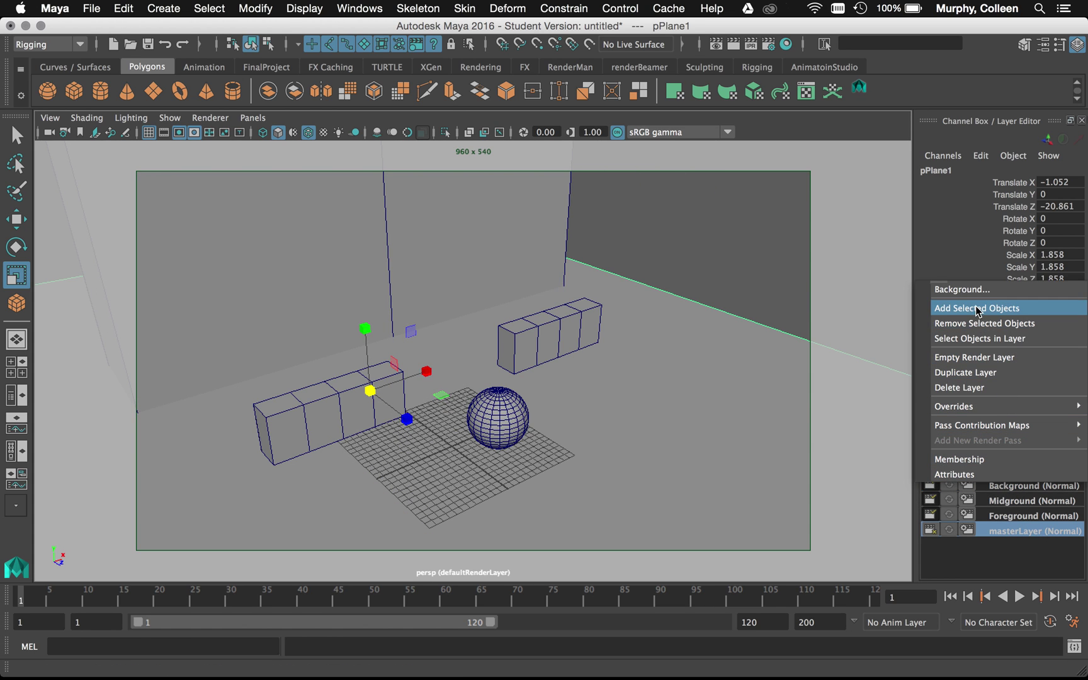
Add the selected pPlane1 to the Background layer and view that layer
{"action": "left_click", "coordinate": [976, 310]}
{"action": "left_click", "coordinate": [1027, 485]}
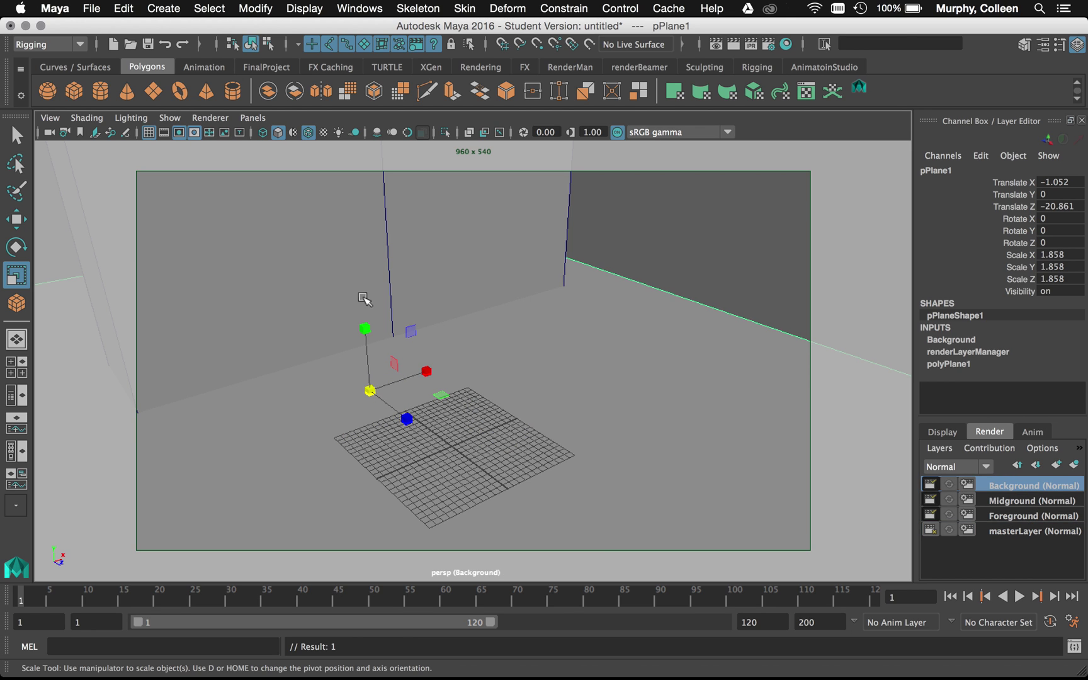
{"action": "left_click_drag", "start_coordinate": [390, 277], "coordinate": [520, 370], "text": "alt"}
{"action": "left_click", "coordinate": [629, 340]}
{"action": "left_click_drag", "start_coordinate": [630, 340], "coordinate": [389, 401], "text": "alt"}
{"action": "right_click_drag", "start_coordinate": [389, 400], "coordinate": [605, 403], "text": "alt"}
Compare the Midground and Background layers, then select pPlane1 on the Background layer
{"action": "left_click", "coordinate": [1001, 501]}
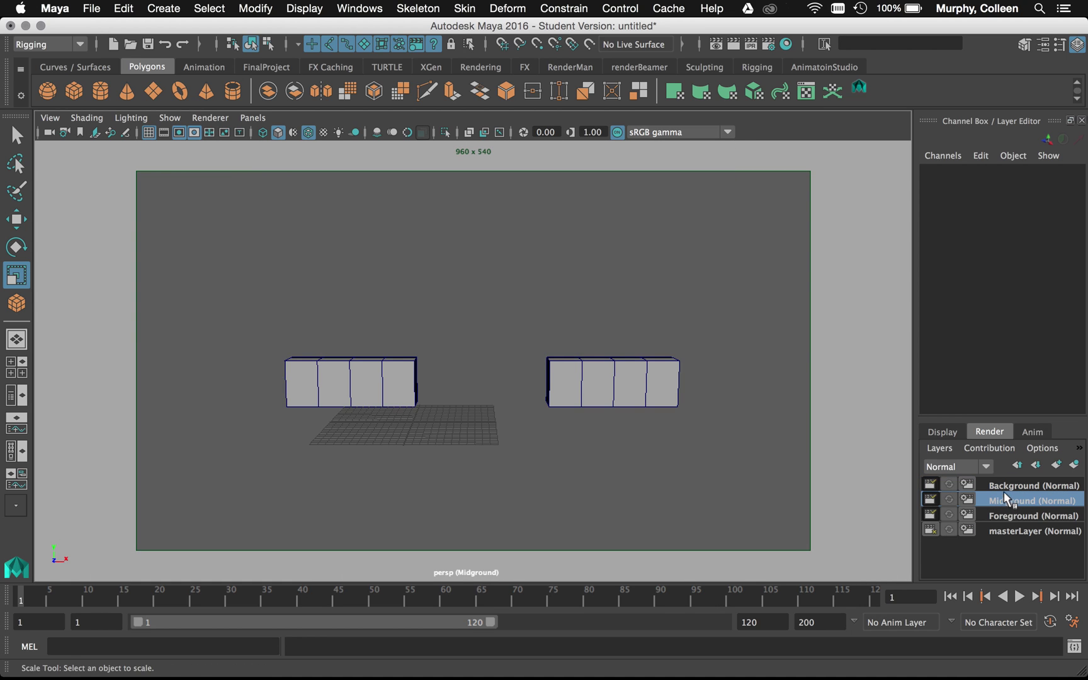
{"action": "left_click", "coordinate": [1005, 486]}
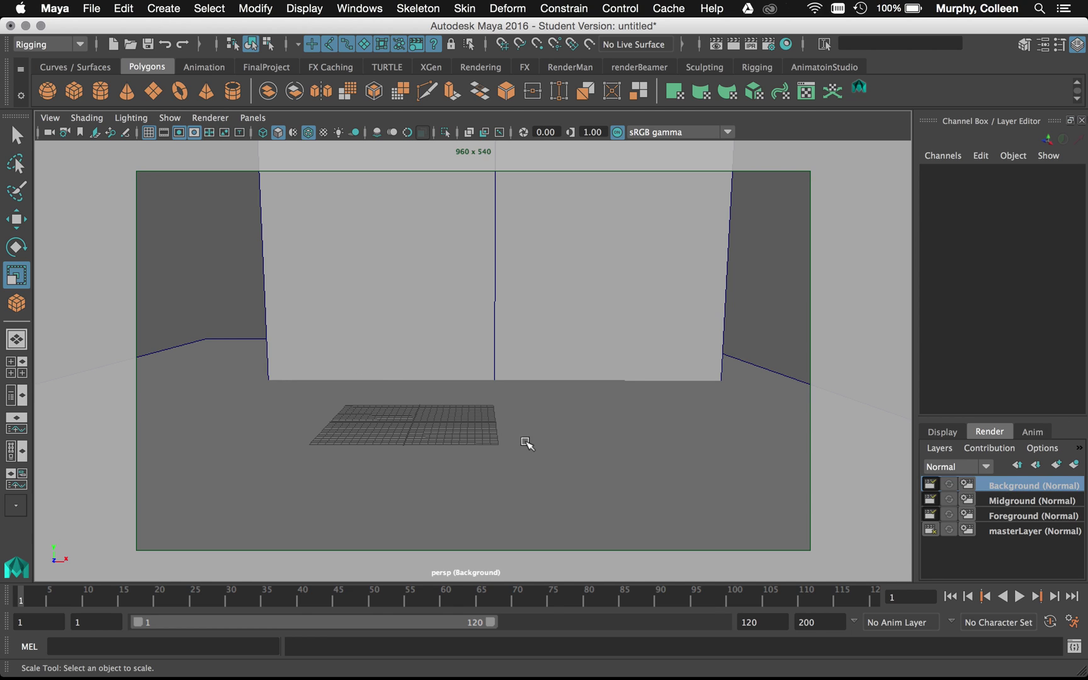
{"action": "left_click", "coordinate": [1019, 499]}
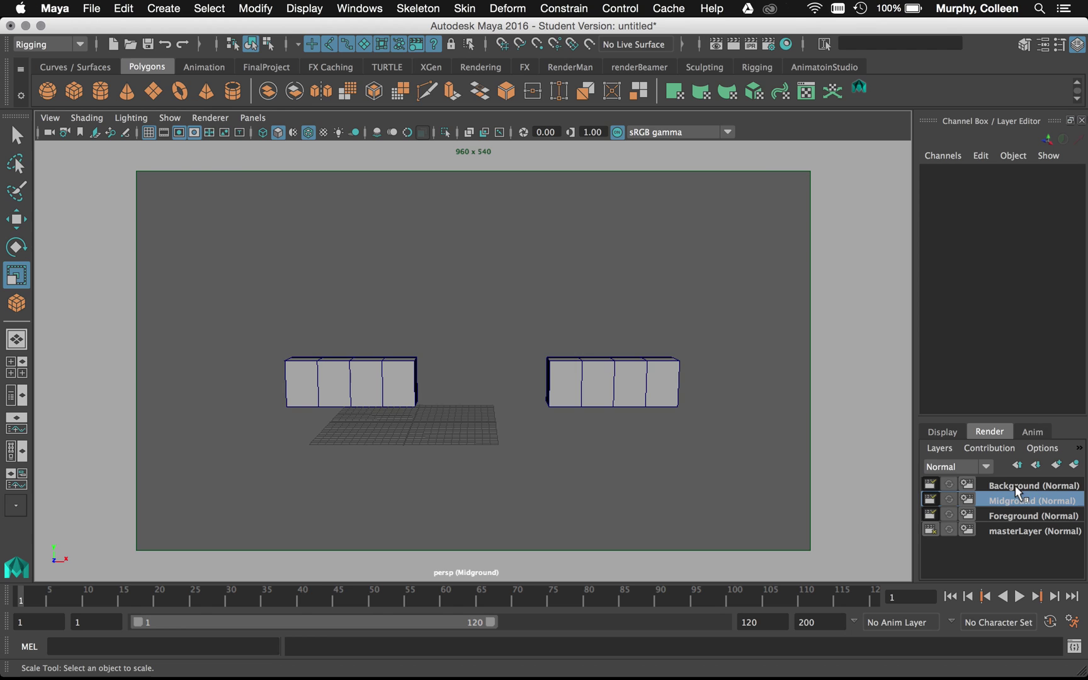
{"action": "left_click", "coordinate": [1015, 485]}
{"action": "left_click", "coordinate": [1020, 501]}
{"action": "left_click", "coordinate": [1032, 484]}
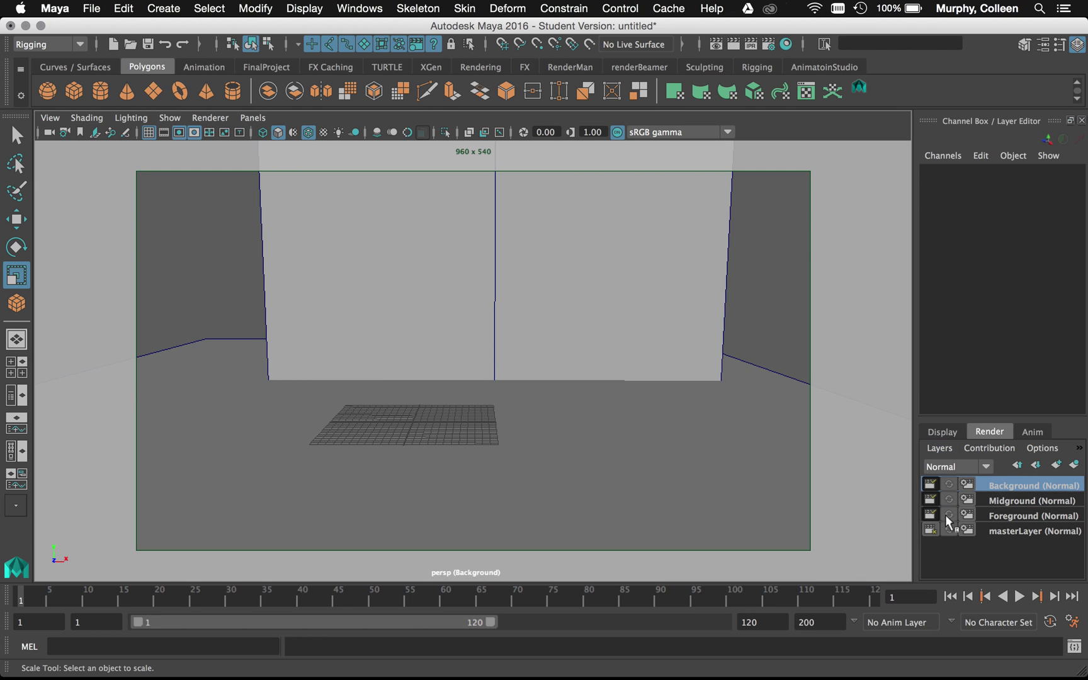
{"action": "left_click", "coordinate": [785, 374]}
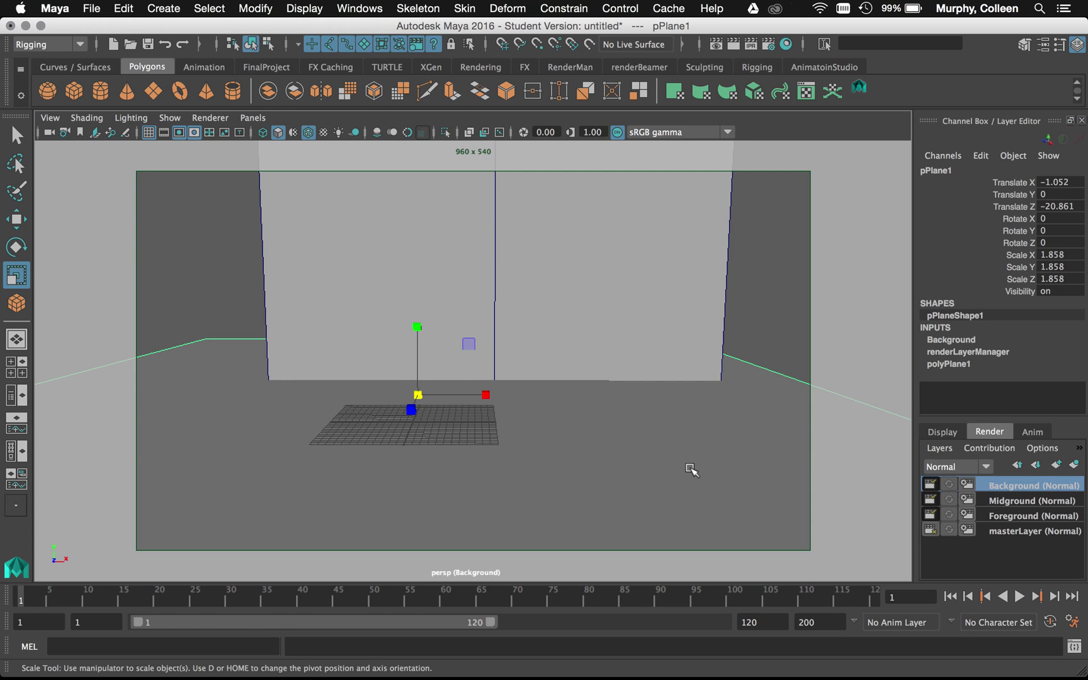
Open pPlane1's Material Attributes and show initialShadingGroup with lambert1 as its surface material
{"action": "right_click", "coordinate": [665, 466]}
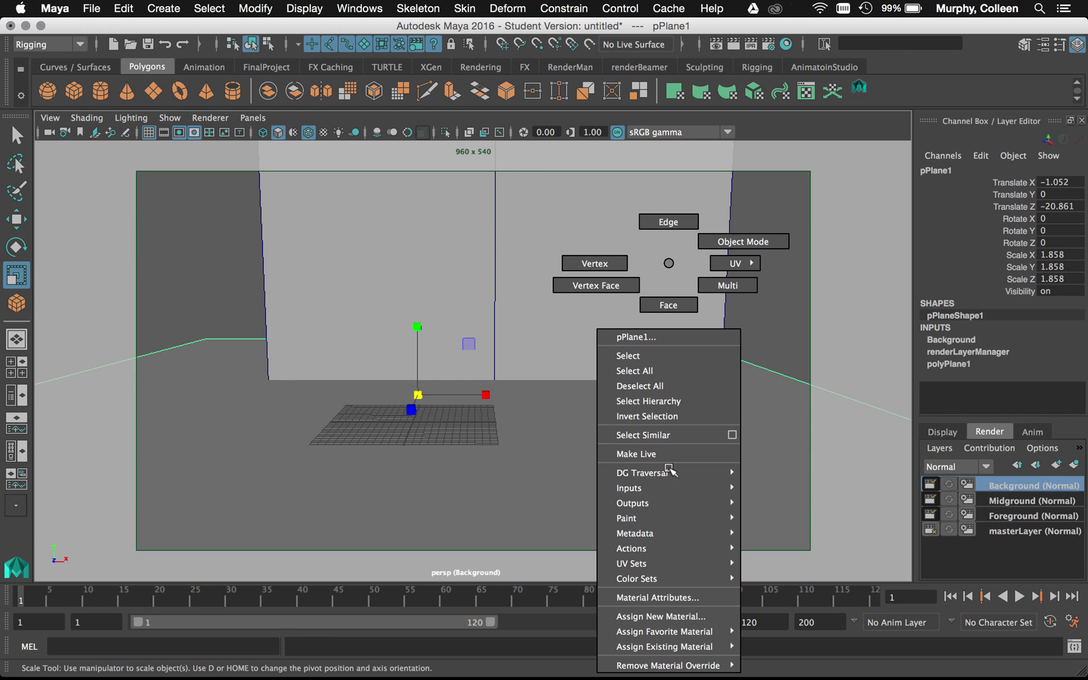
{"action": "left_click", "coordinate": [657, 596]}
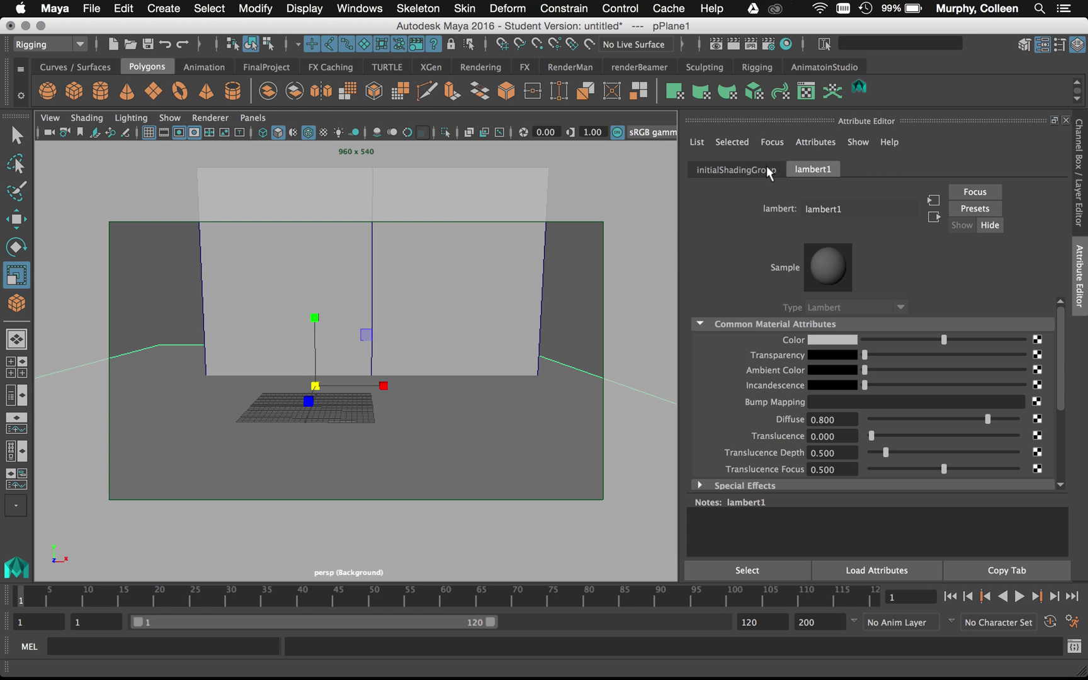
{"action": "left_click", "coordinate": [722, 170]}
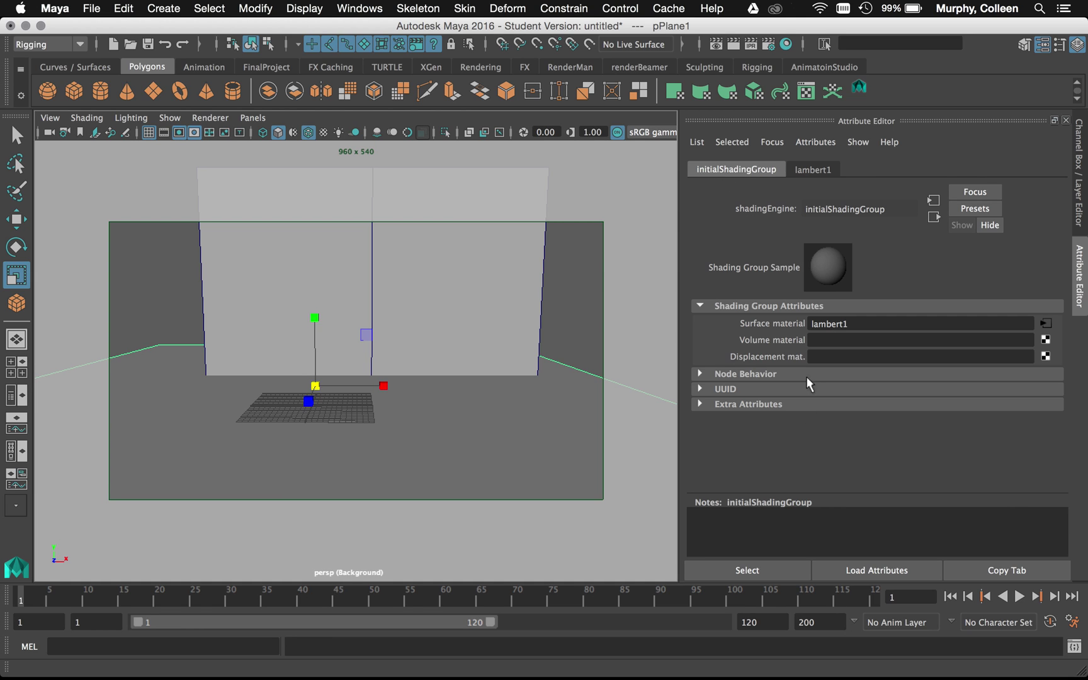
{"action": "left_click_drag", "start_coordinate": [811, 326], "coordinate": [871, 318]}
{"action": "left_click", "coordinate": [1080, 187]}
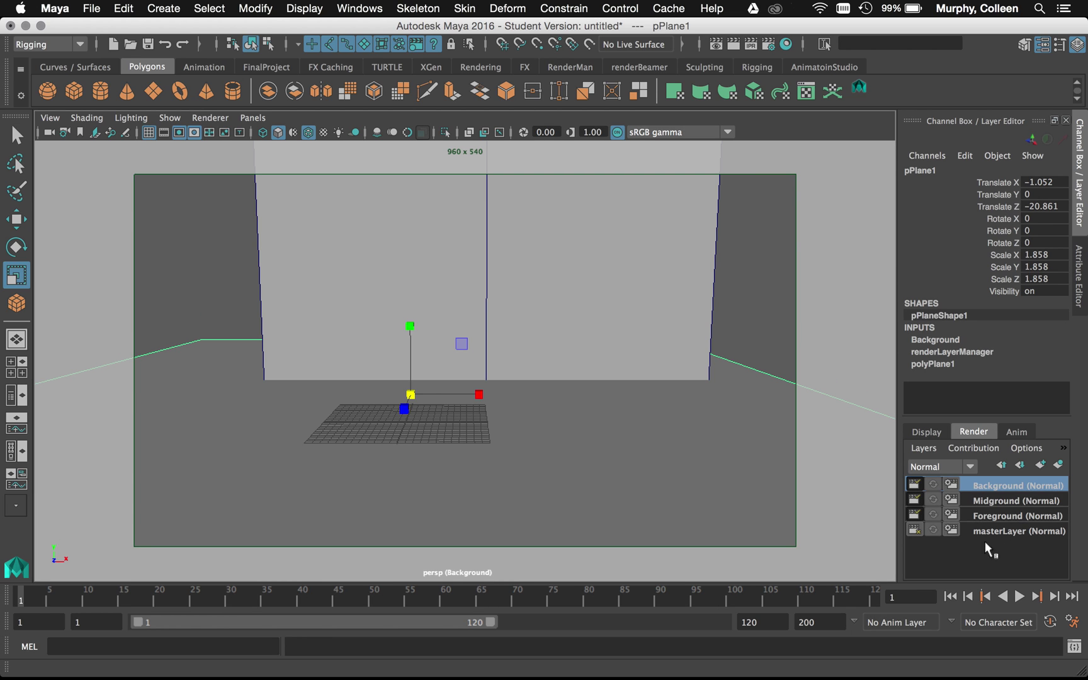
{"action": "left_click", "coordinate": [1079, 309]}
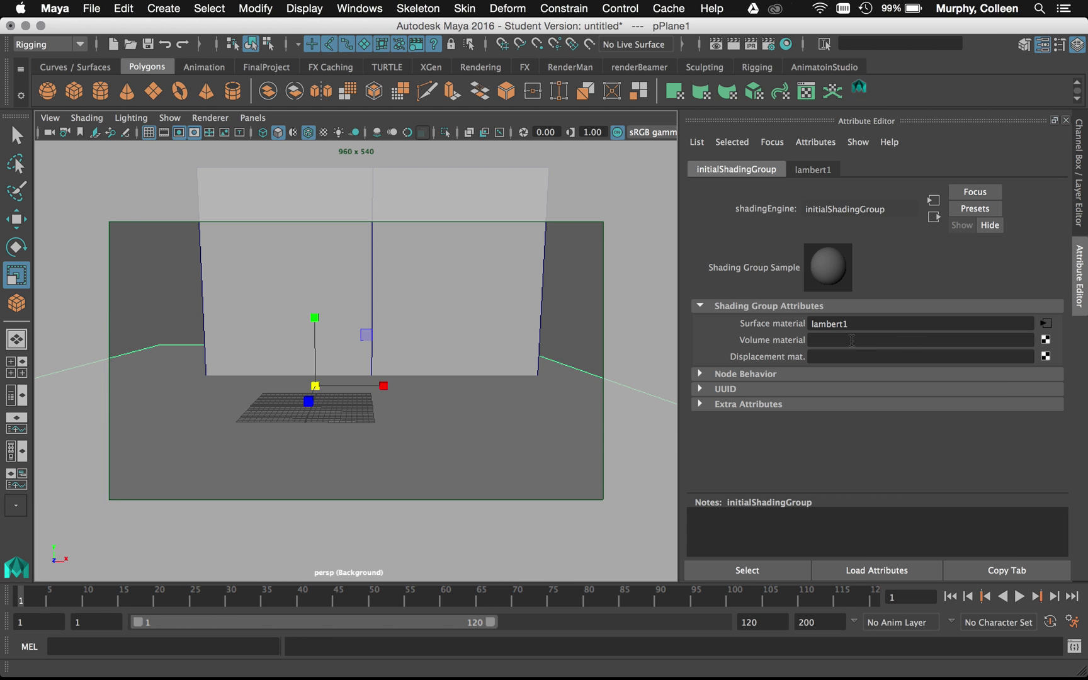
Create a layer override on initialShadingGroup's Surface material for the Background layer
{"action": "right_click", "coordinate": [782, 325]}
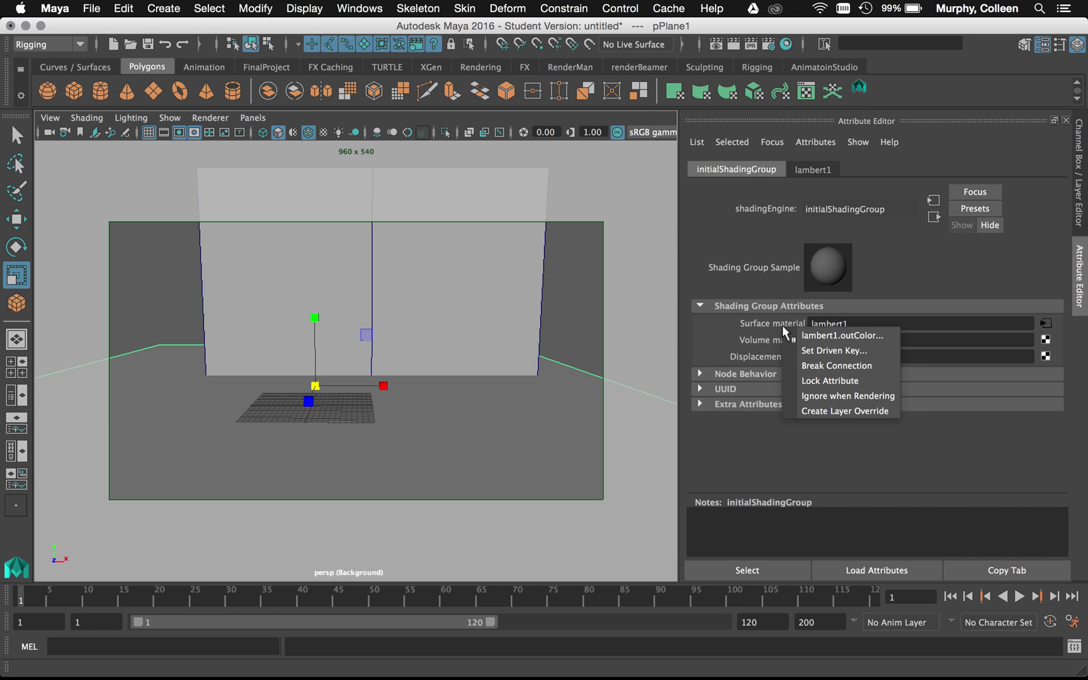
{"action": "left_click", "coordinate": [814, 411]}
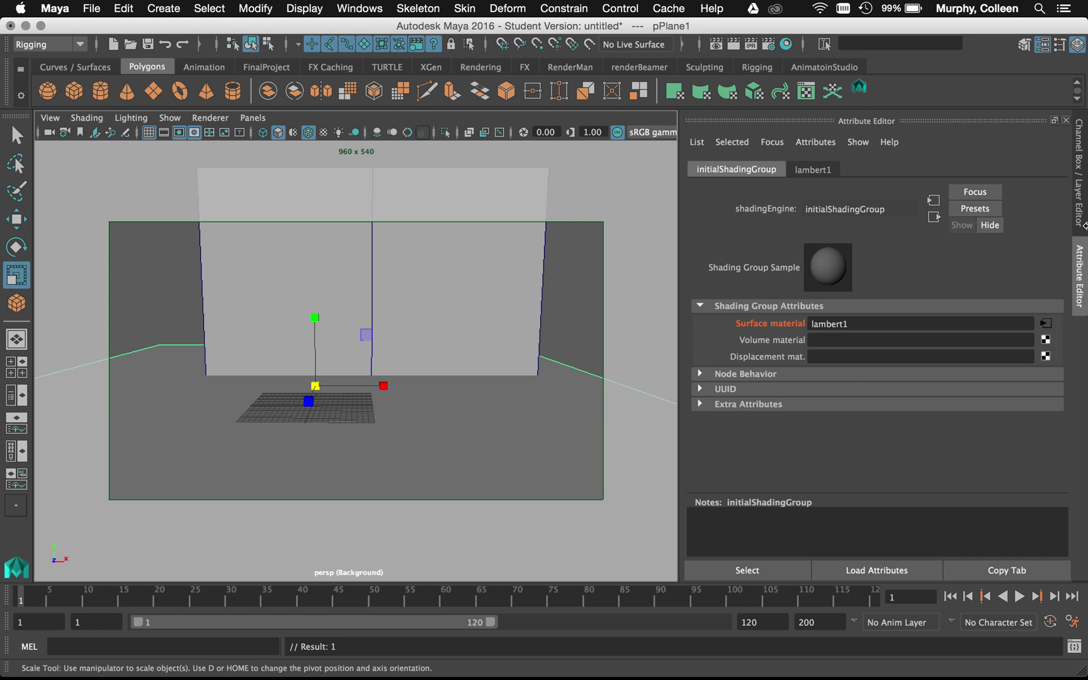
{"action": "left_click", "coordinate": [1079, 198]}
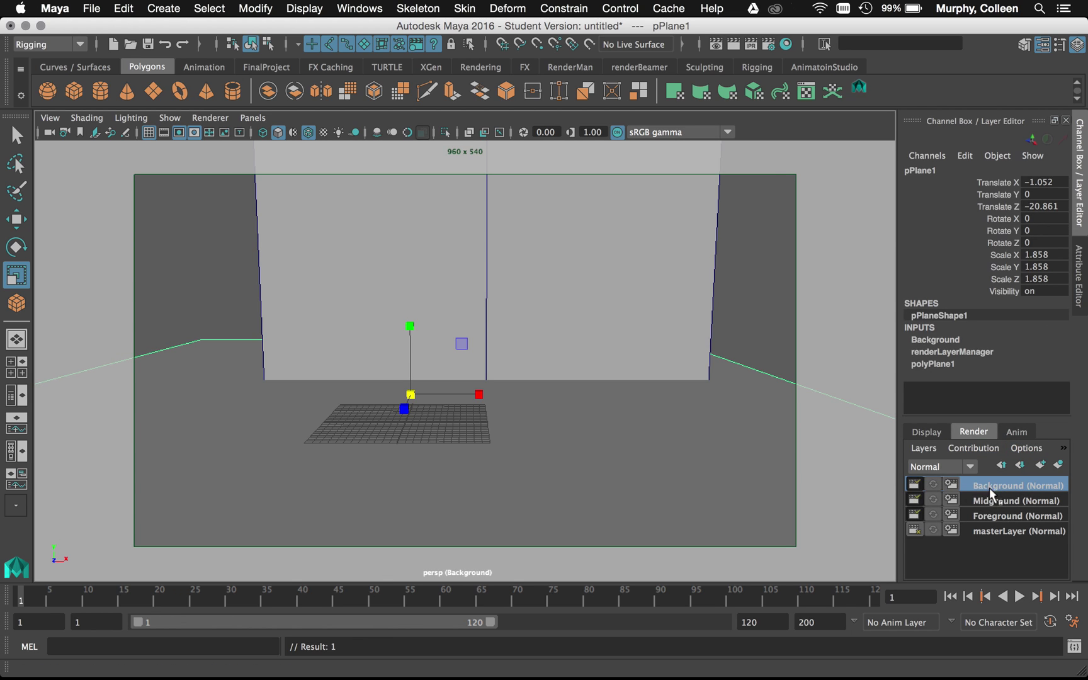
{"action": "left_click", "coordinate": [1077, 277]}
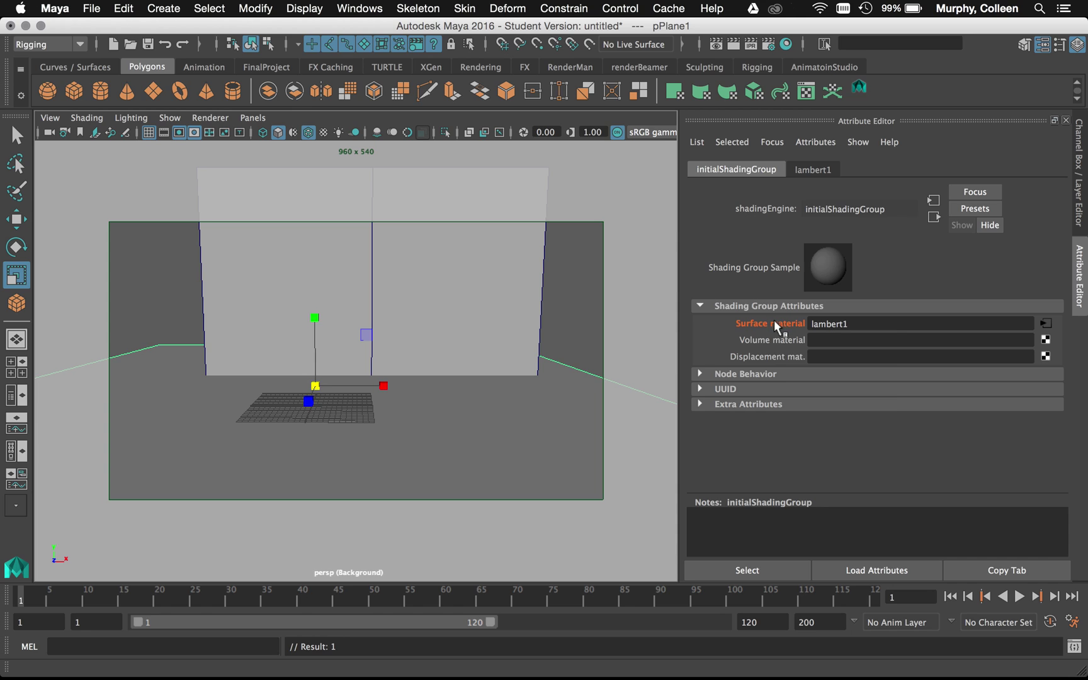
Break the lambert1 connection on Surface material so the walls and floor turn green
{"action": "right_click", "coordinate": [773, 322]}
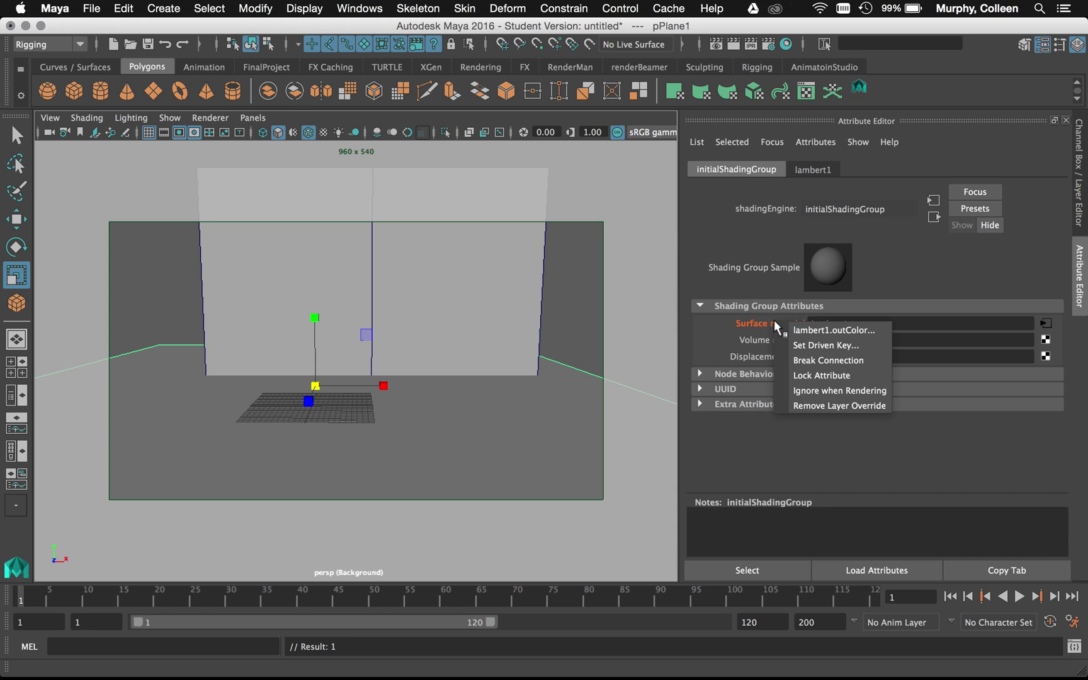
{"action": "left_click", "coordinate": [818, 360]}
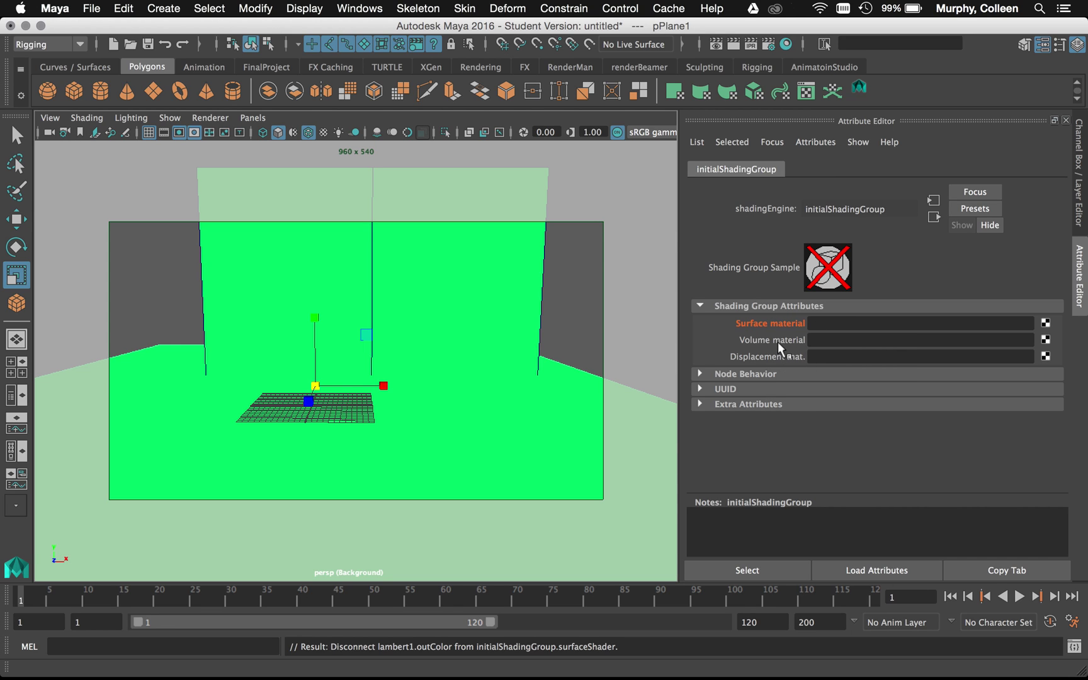
{"action": "left_click_drag", "start_coordinate": [510, 359], "coordinate": [577, 419], "text": "alt"}
{"action": "left_click", "coordinate": [470, 295]}
Assign a new Use Background shader, useBackground1, as the floor plane's surface material
{"action": "left_click", "coordinate": [510, 379]}
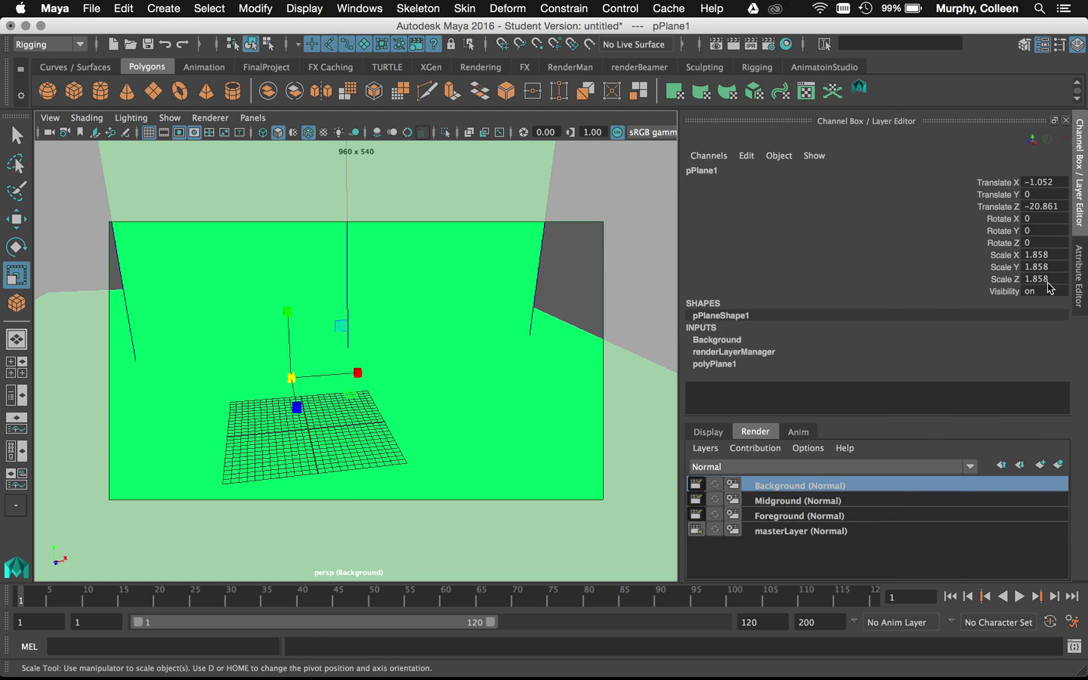
{"action": "left_click", "coordinate": [1079, 194]}
{"action": "right_click_drag", "start_coordinate": [675, 449], "coordinate": [675, 605]}
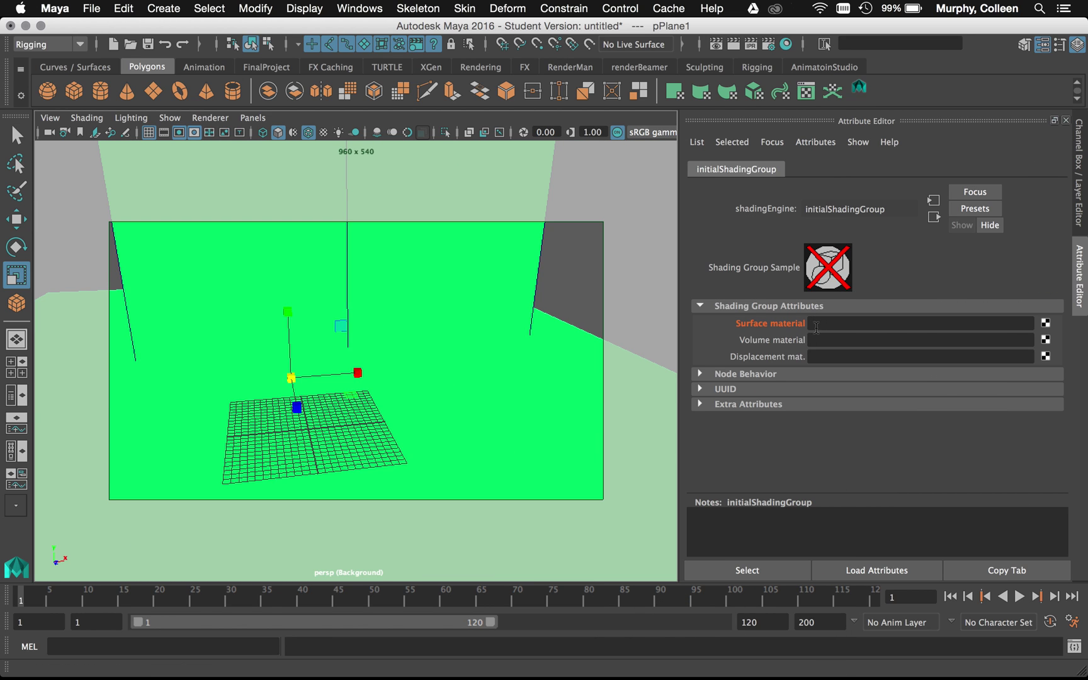
{"action": "left_click", "coordinate": [1046, 324]}
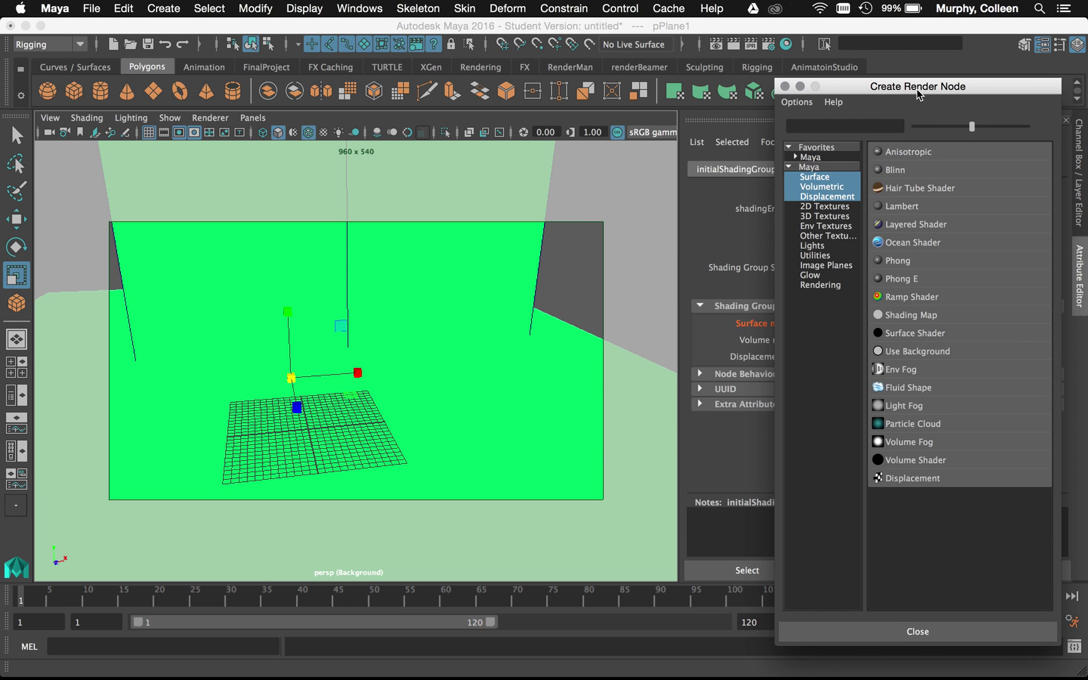
{"action": "left_click_drag", "start_coordinate": [917, 89], "coordinate": [889, 51]}
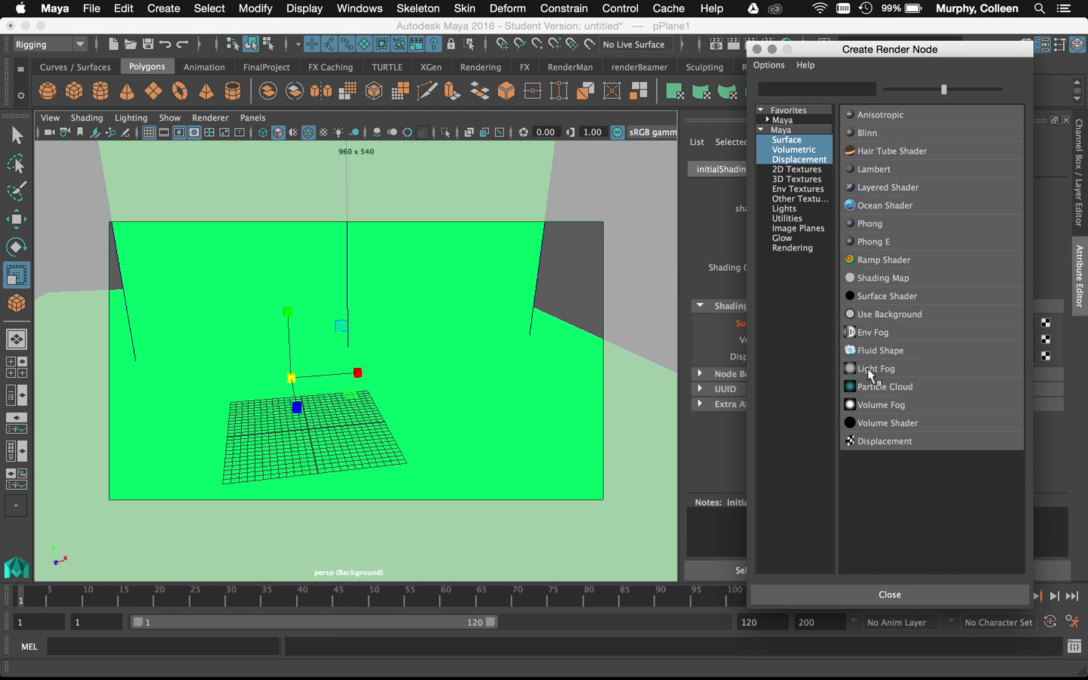
{"action": "left_click", "coordinate": [869, 315]}
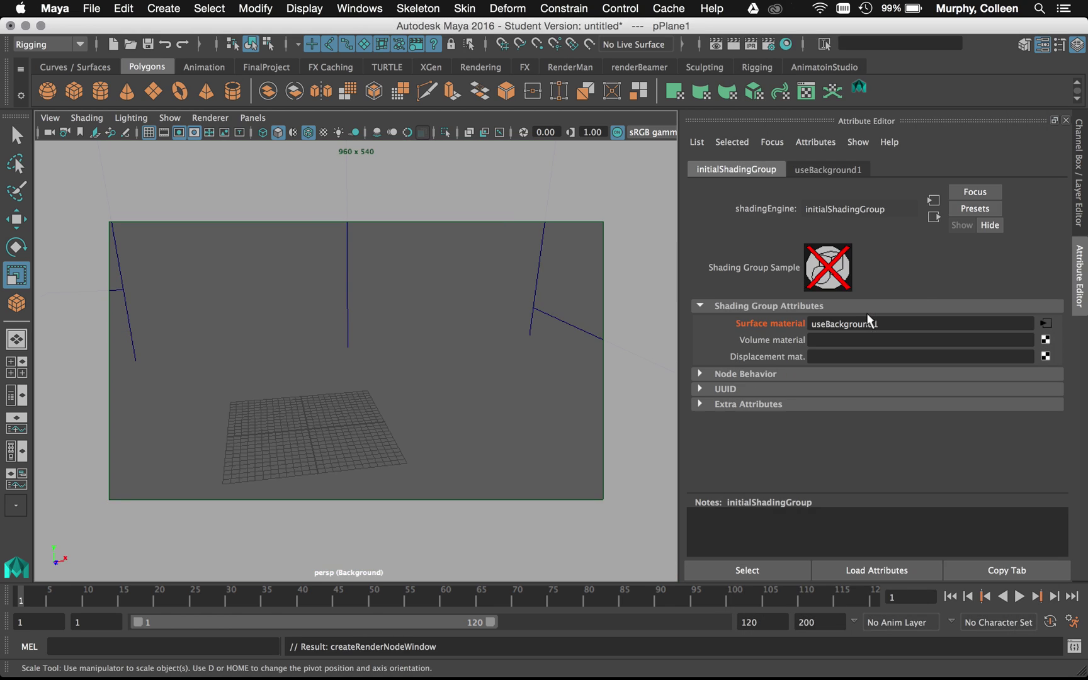
{"action": "left_click", "coordinate": [585, 295]}
{"action": "left_click", "coordinate": [536, 267]}
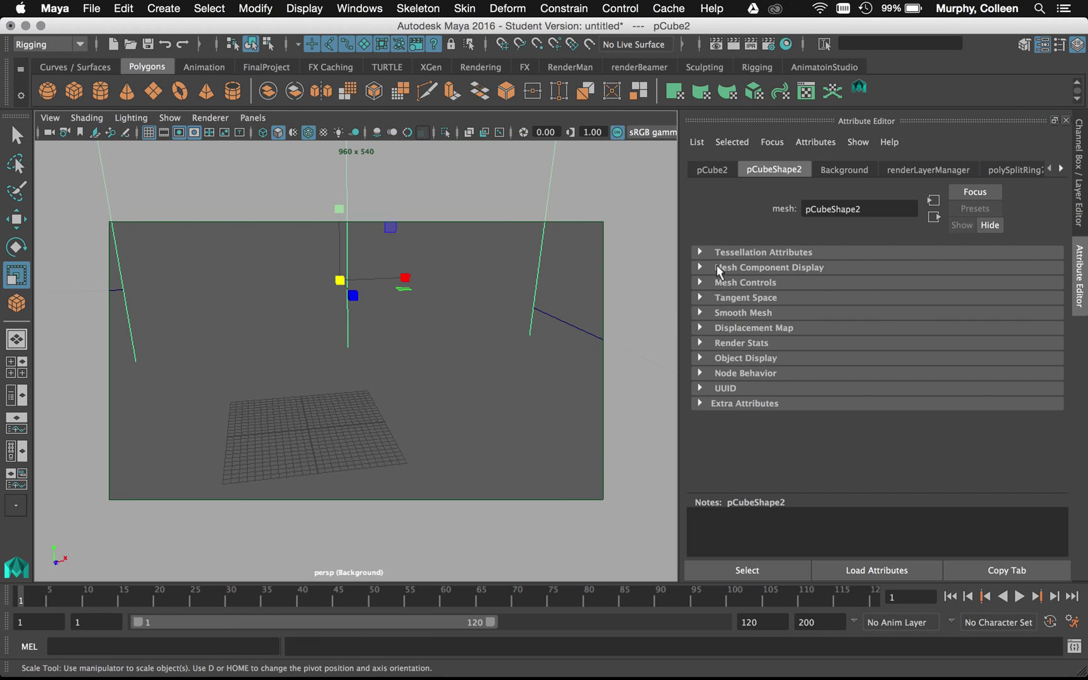
{"action": "right_click_drag", "start_coordinate": [506, 263], "coordinate": [611, 629]}
Orbit and zoom around the walls, floor and cube pCube2 to inspect the gray shading
{"action": "left_click", "coordinate": [578, 288]}
{"action": "left_click_drag", "start_coordinate": [525, 328], "coordinate": [539, 345], "text": "alt"}
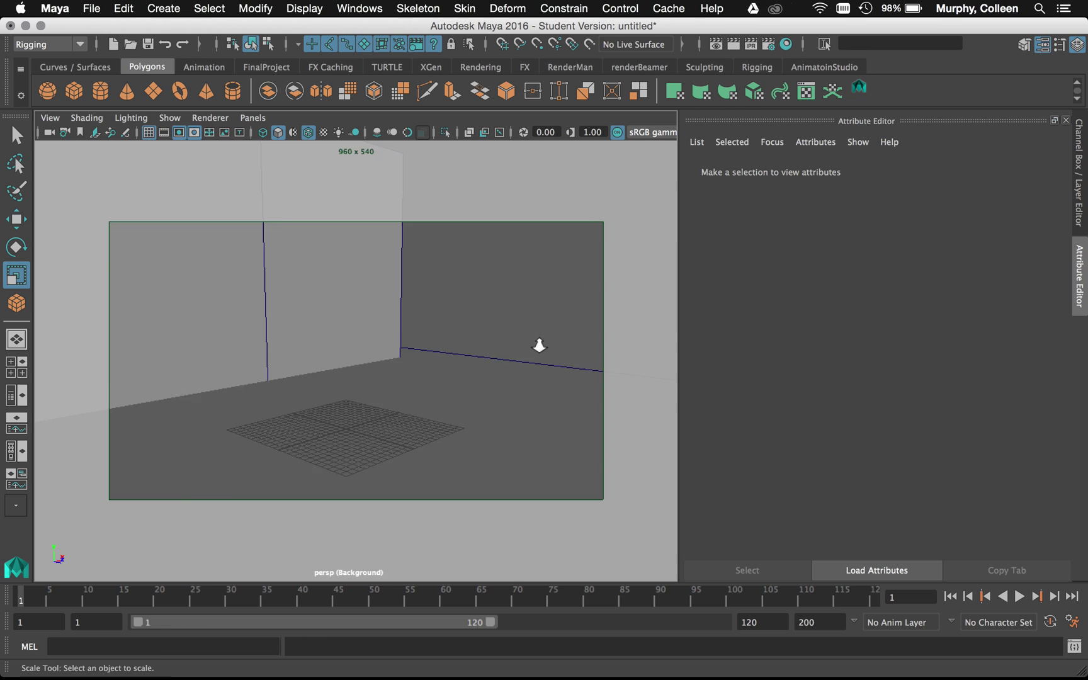
{"action": "right_click_drag", "start_coordinate": [539, 345], "coordinate": [349, 366], "text": "alt"}
{"action": "left_click_drag", "start_coordinate": [346, 364], "coordinate": [485, 373], "text": "alt"}
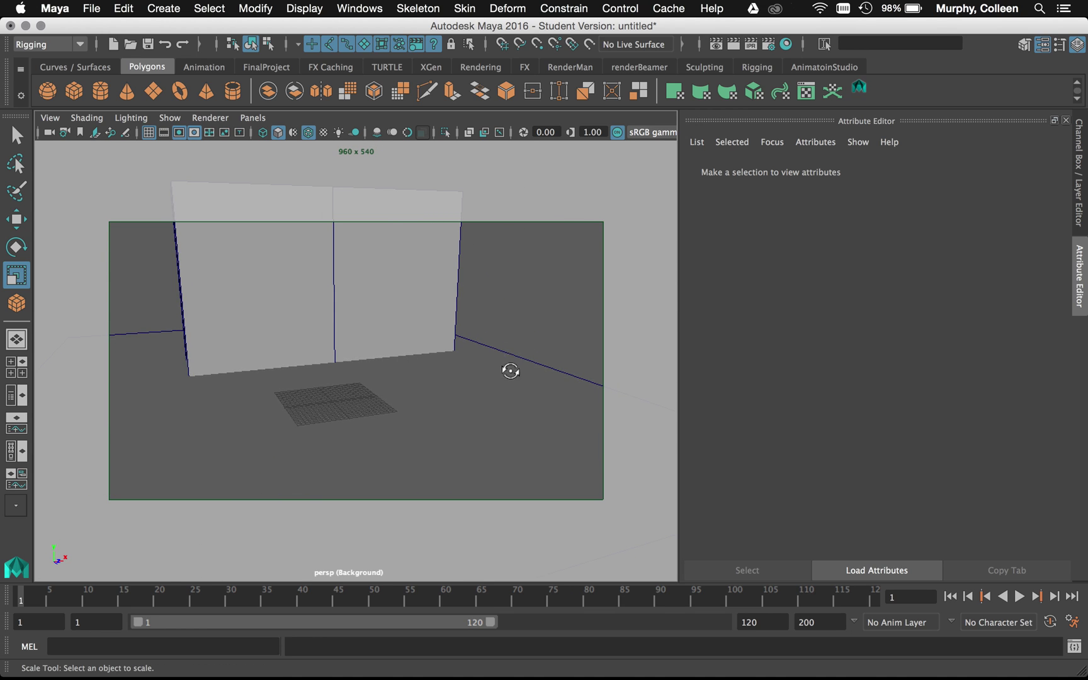
{"action": "right_click_drag", "start_coordinate": [510, 370], "coordinate": [250, 309], "text": "alt"}
{"action": "left_click_drag", "start_coordinate": [250, 309], "coordinate": [413, 360], "text": "alt"}
{"action": "right_click_drag", "start_coordinate": [413, 360], "coordinate": [552, 308], "text": "alt"}
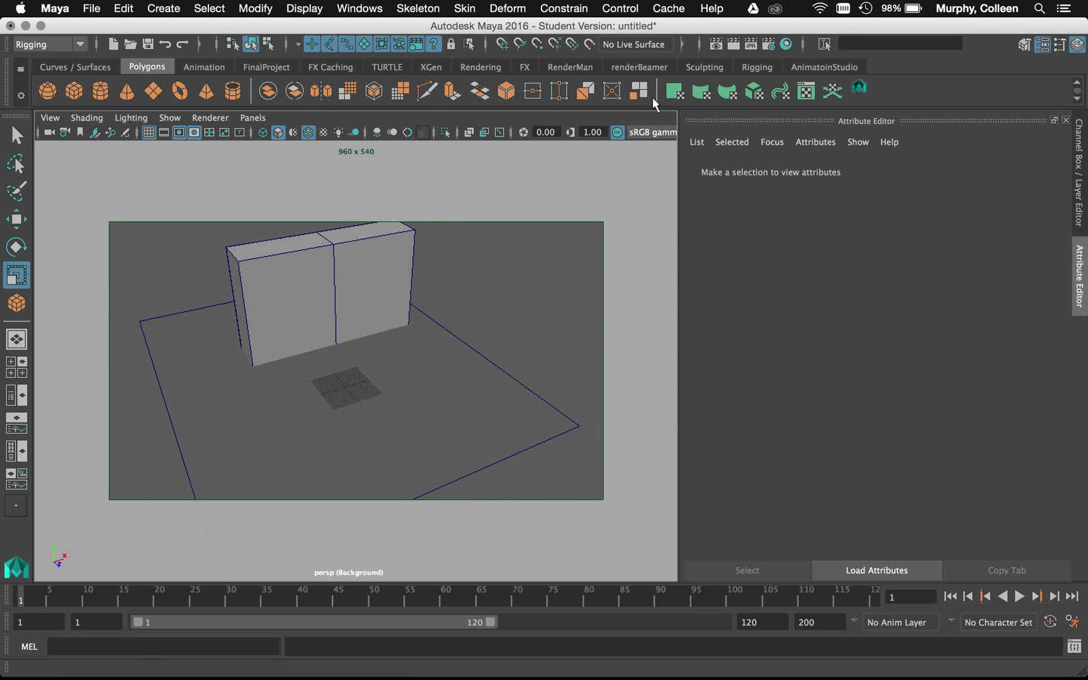
{"action": "left_click", "coordinate": [357, 262]}
{"action": "left_click_drag", "start_coordinate": [357, 263], "coordinate": [258, 160], "text": "alt"}
{"action": "left_click", "coordinate": [252, 118]}
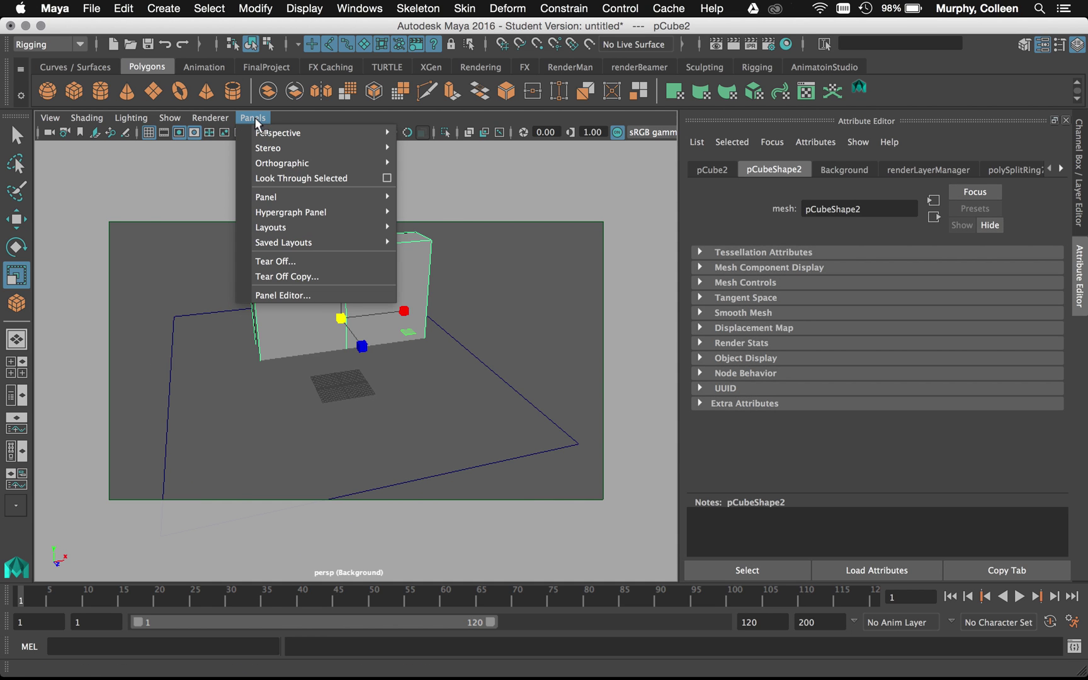
{"action": "left_click", "coordinate": [251, 117]}
{"action": "left_click_drag", "start_coordinate": [352, 271], "coordinate": [461, 318], "text": "alt"}
{"action": "right_click_drag", "start_coordinate": [461, 317], "coordinate": [628, 479], "text": "alt"}
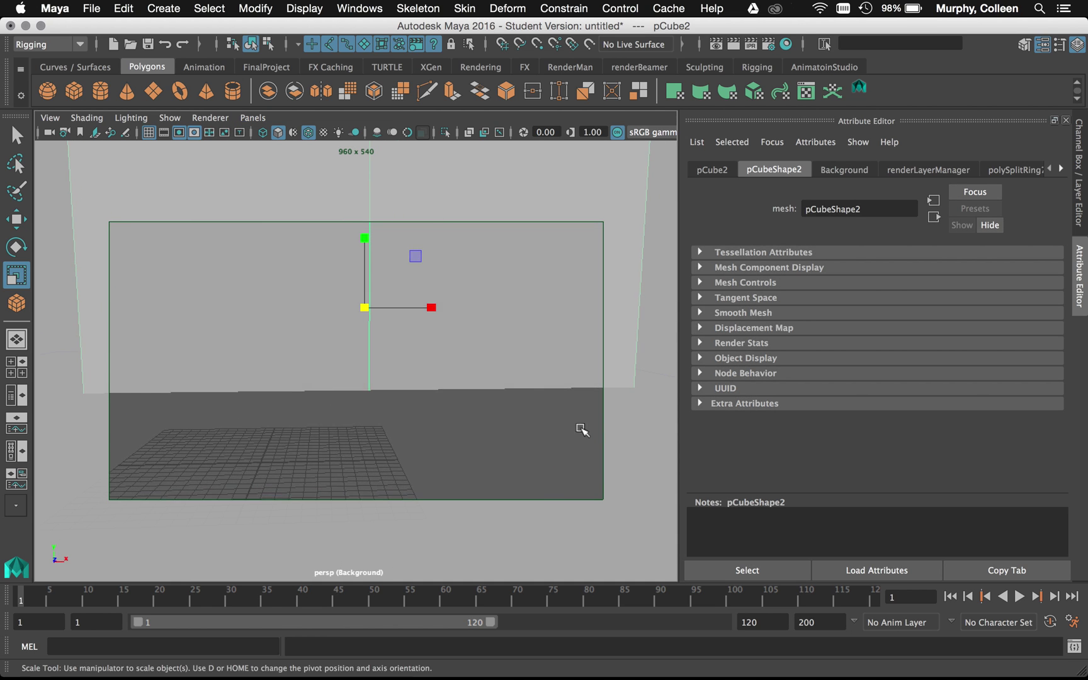
Switch to masterLayer to frame the sphere and cubes, then view the Background layer
{"action": "left_click", "coordinate": [1080, 183]}
{"action": "left_click", "coordinate": [986, 531]}
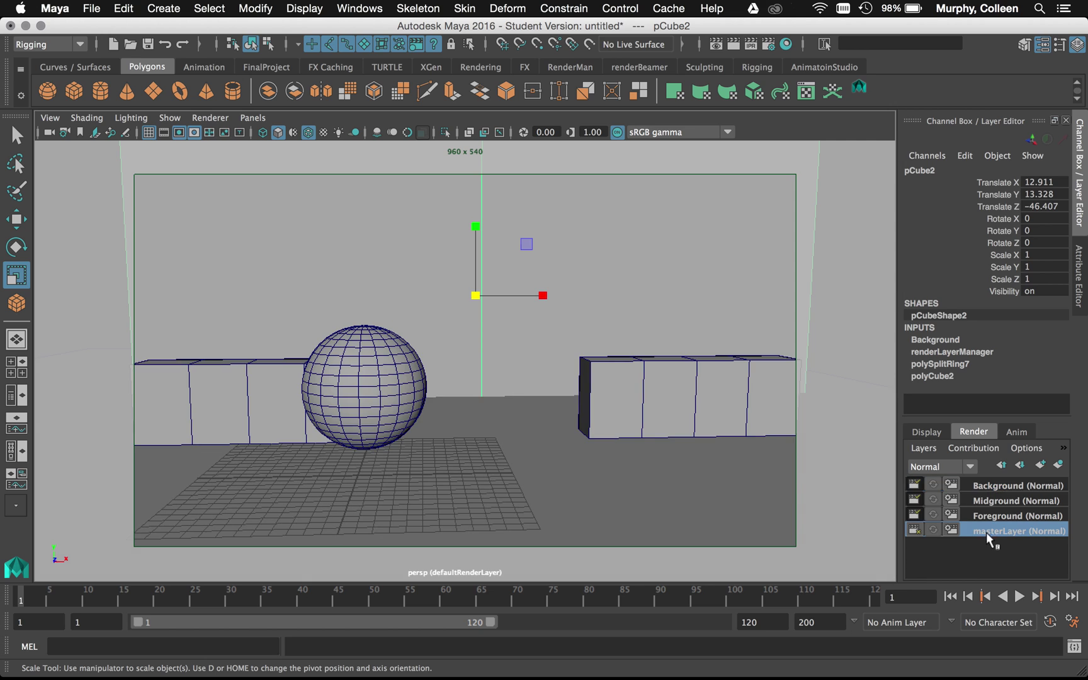
{"action": "scroll", "coordinate": [413, 360], "scroll_direction": "down", "scroll_amount": 3}
{"action": "middle_click_drag", "start_coordinate": [437, 328], "coordinate": [418, 408], "text": "alt"}
{"action": "right_click_drag", "start_coordinate": [418, 408], "coordinate": [462, 432], "text": "alt"}
{"action": "middle_click_drag", "start_coordinate": [462, 432], "coordinate": [479, 378], "text": "alt"}
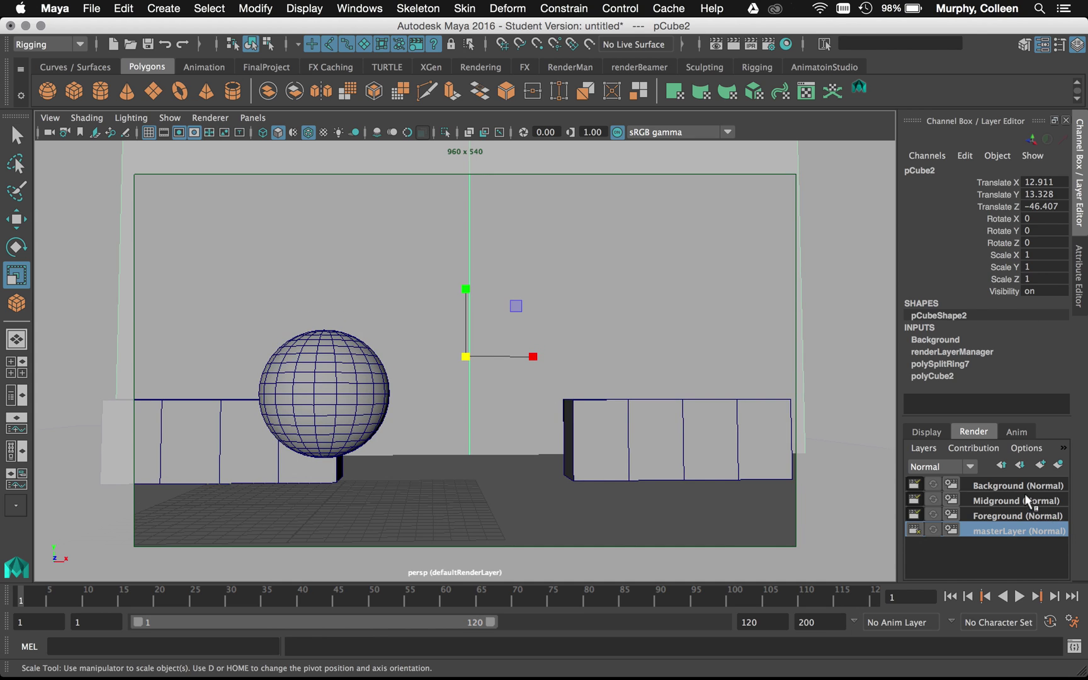
{"action": "left_click", "coordinate": [1018, 486]}
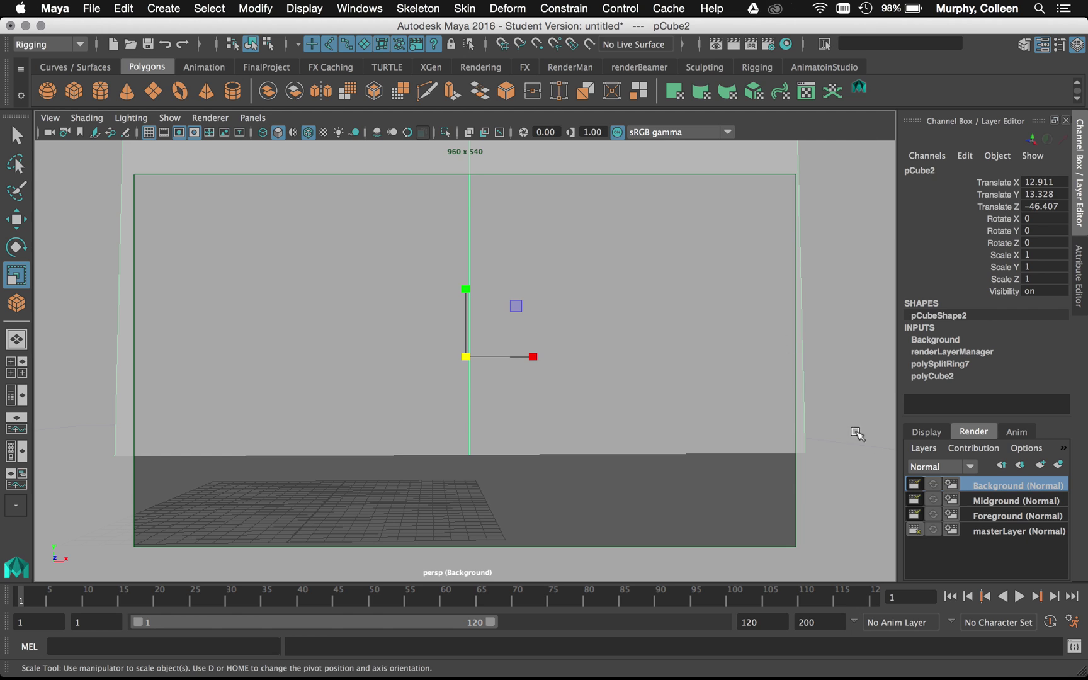
Turn off Render All Layers, re-render to show only the Background layer, then close Render View
{"action": "left_click", "coordinate": [733, 44]}
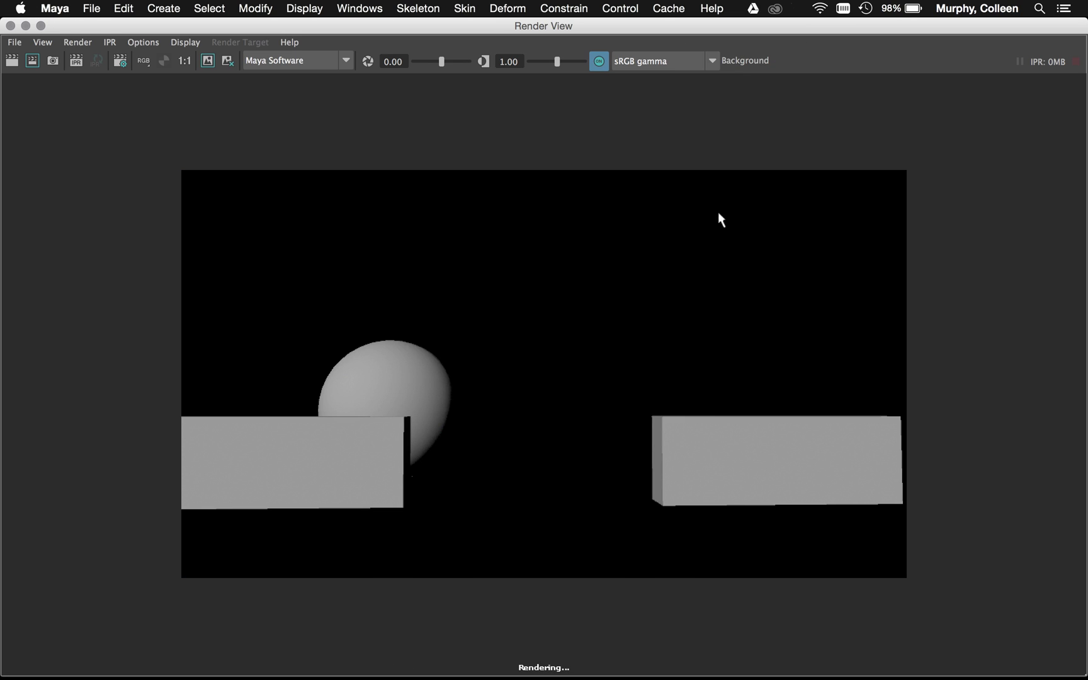
{"action": "left_click", "coordinate": [78, 43]}
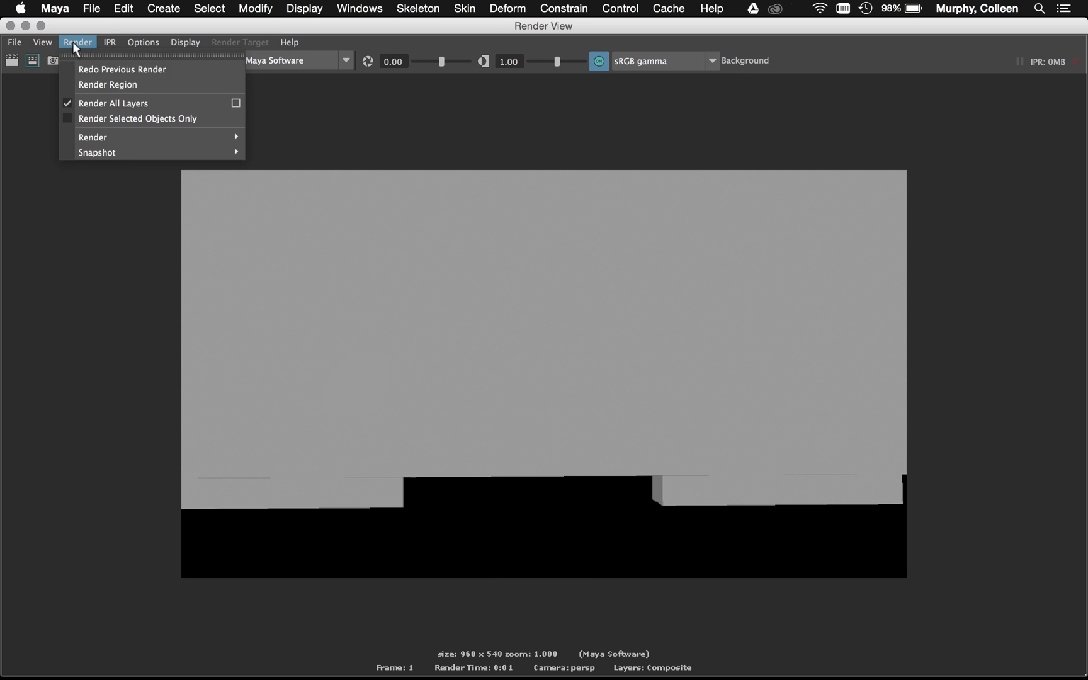
{"action": "left_click", "coordinate": [95, 102]}
{"action": "left_click", "coordinate": [12, 61]}
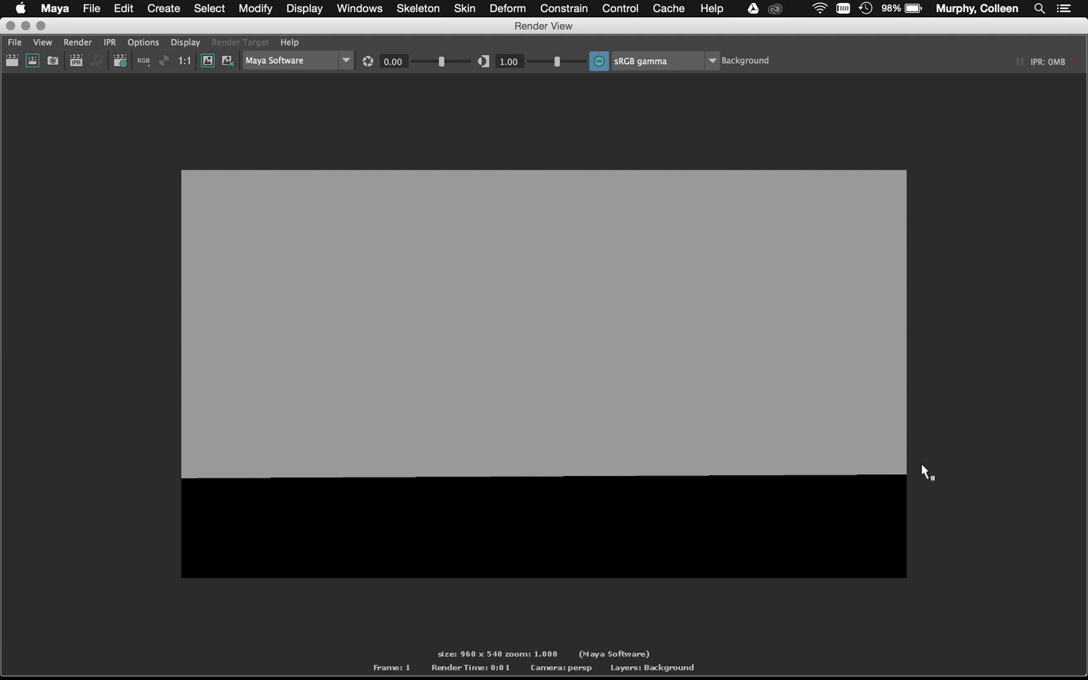
{"action": "left_click", "coordinate": [10, 26]}
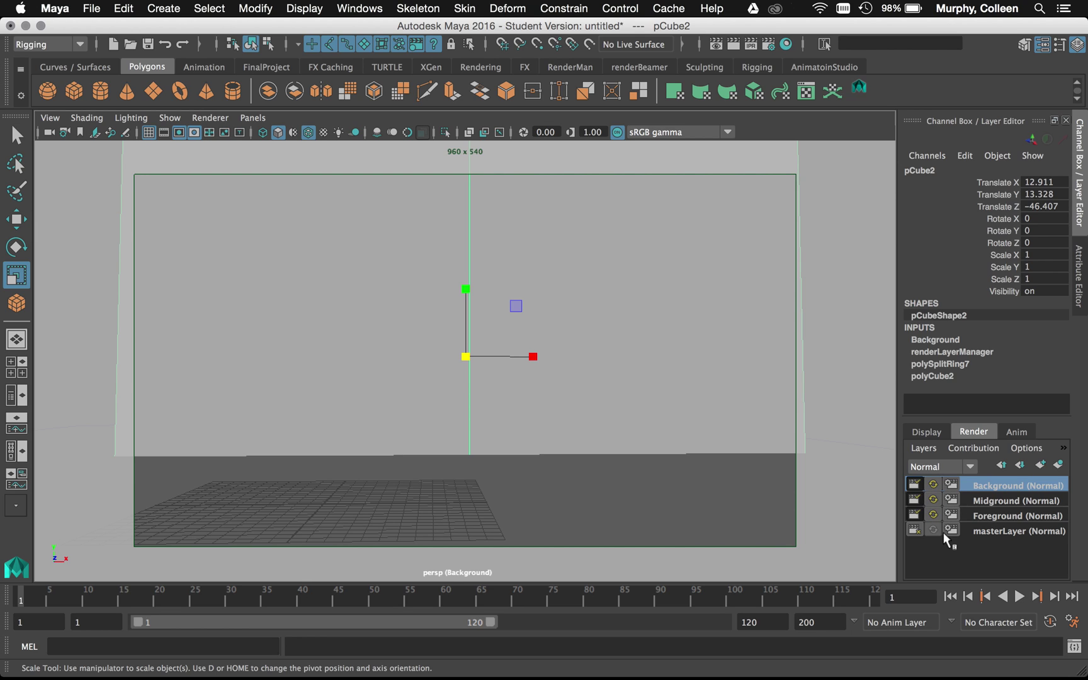
Add the floor plane to the Midground render layer
{"action": "left_click", "coordinate": [1009, 532]}
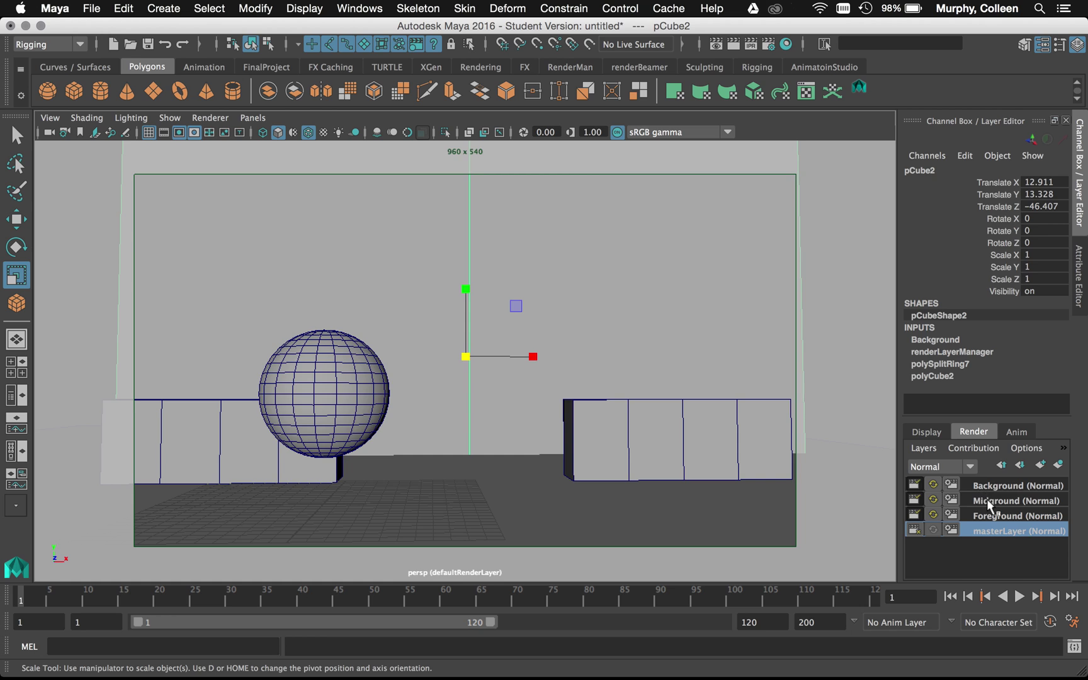
{"action": "left_click", "coordinate": [987, 502]}
{"action": "left_click", "coordinate": [1001, 533]}
{"action": "right_click_drag", "start_coordinate": [456, 439], "coordinate": [301, 323], "text": "alt"}
{"action": "left_click_drag", "start_coordinate": [301, 323], "coordinate": [670, 381], "text": "alt"}
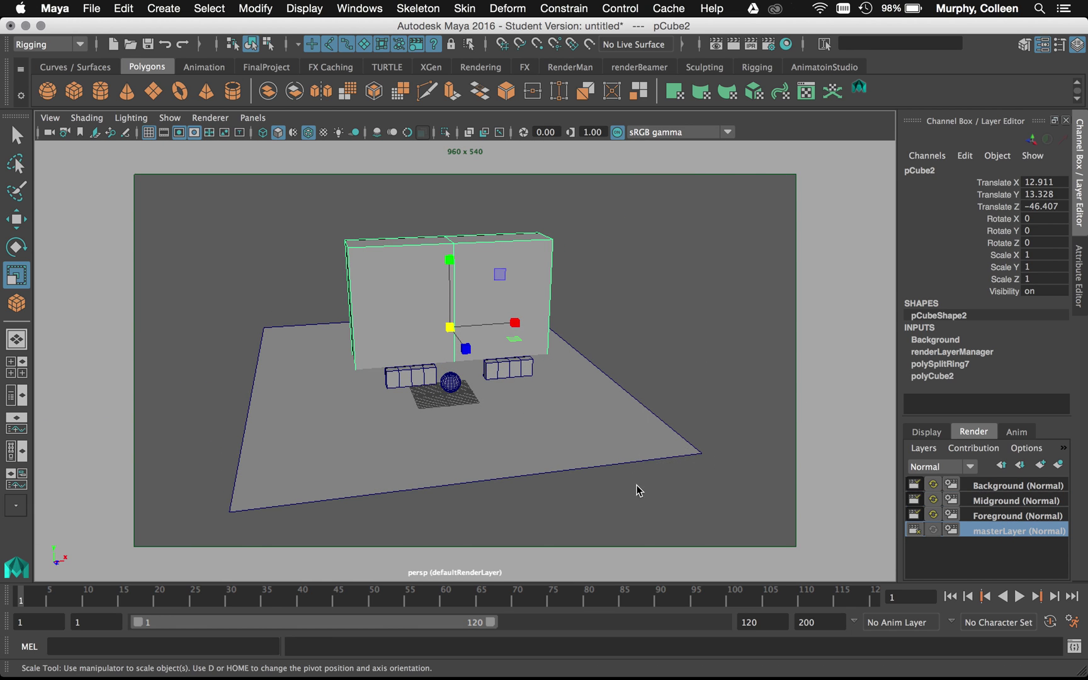
{"action": "key", "text": "z"}
{"action": "key", "text": "z"}
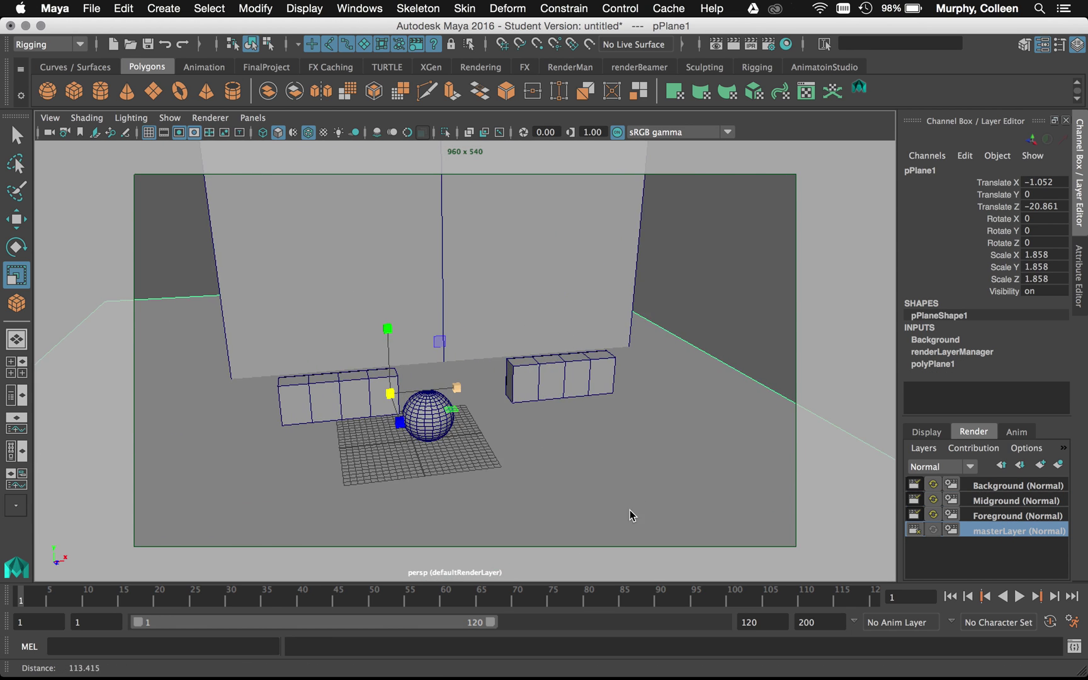
{"action": "right_click", "coordinate": [982, 507]}
{"action": "left_click", "coordinate": [944, 325]}
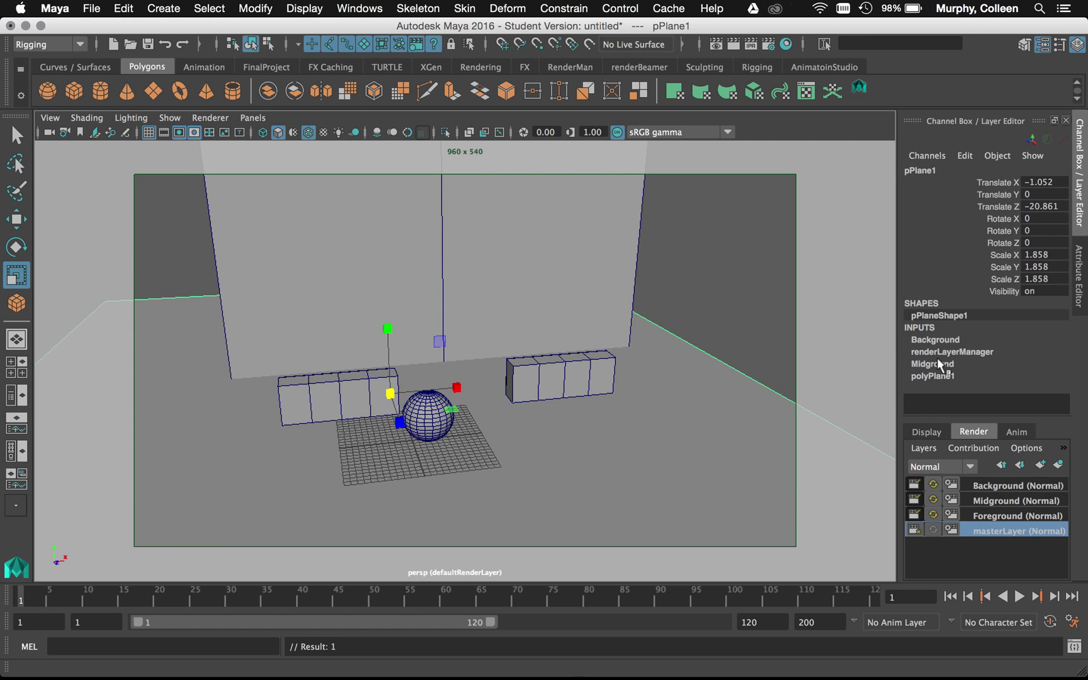
{"action": "left_click", "coordinate": [995, 501]}
{"action": "left_click_drag", "start_coordinate": [622, 375], "coordinate": [591, 469], "text": "alt"}
{"action": "left_click", "coordinate": [590, 380]}
Compare the floor plane across the master, Midground and Background layers, ending on Midground
{"action": "left_click", "coordinate": [1011, 531]}
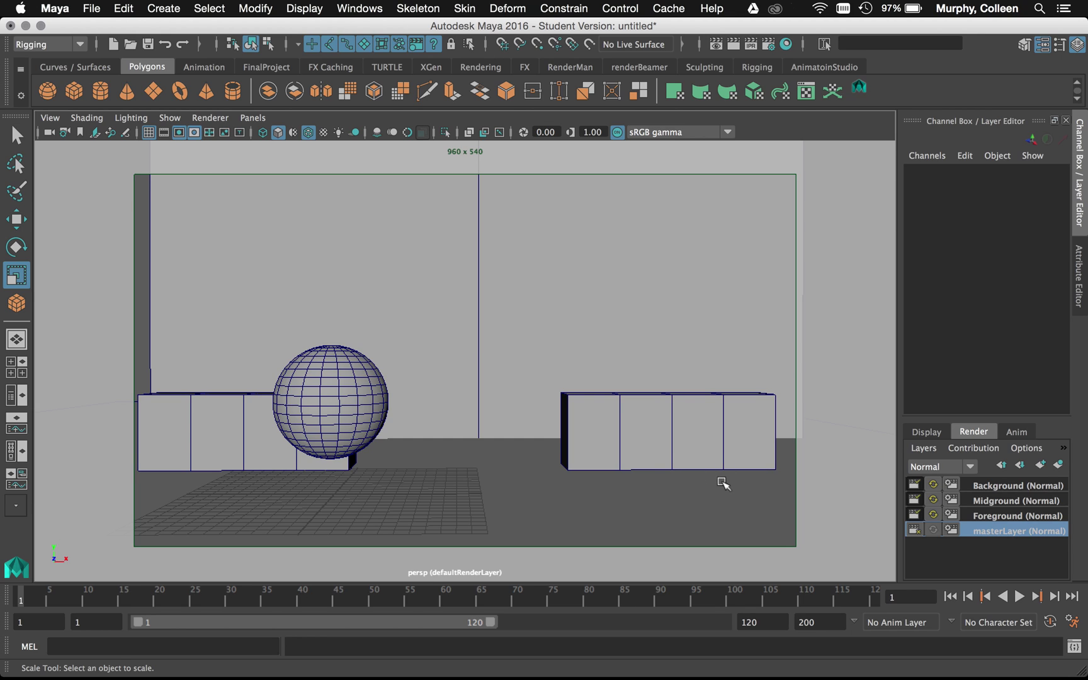
{"action": "left_click", "coordinate": [987, 502]}
{"action": "left_click", "coordinate": [431, 411]}
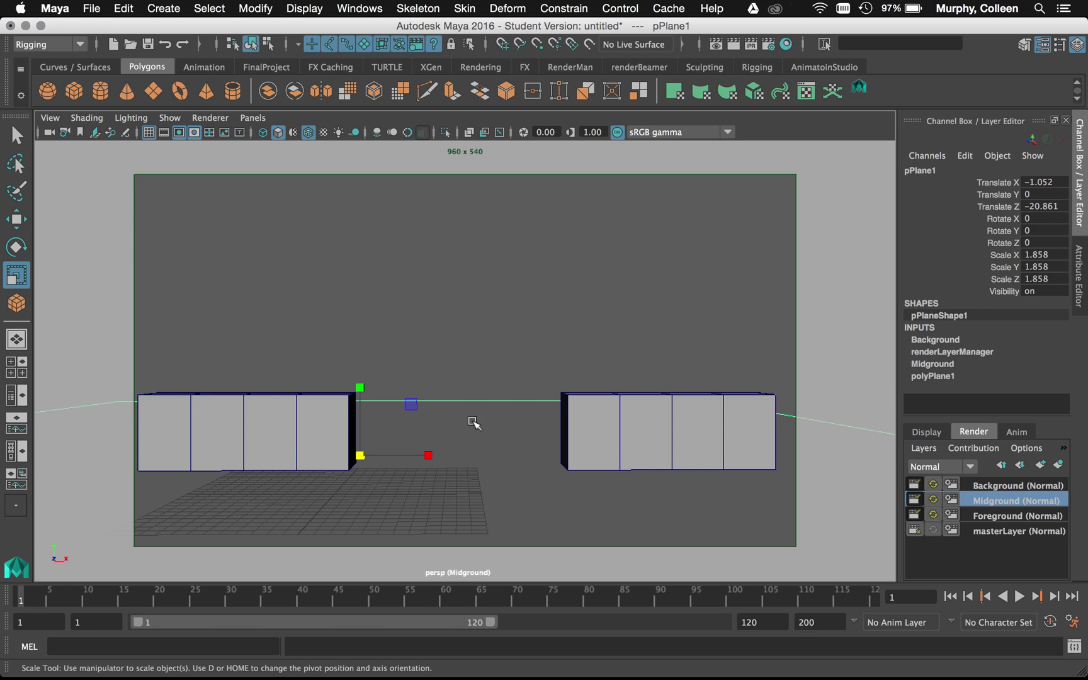
{"action": "left_click", "coordinate": [990, 486]}
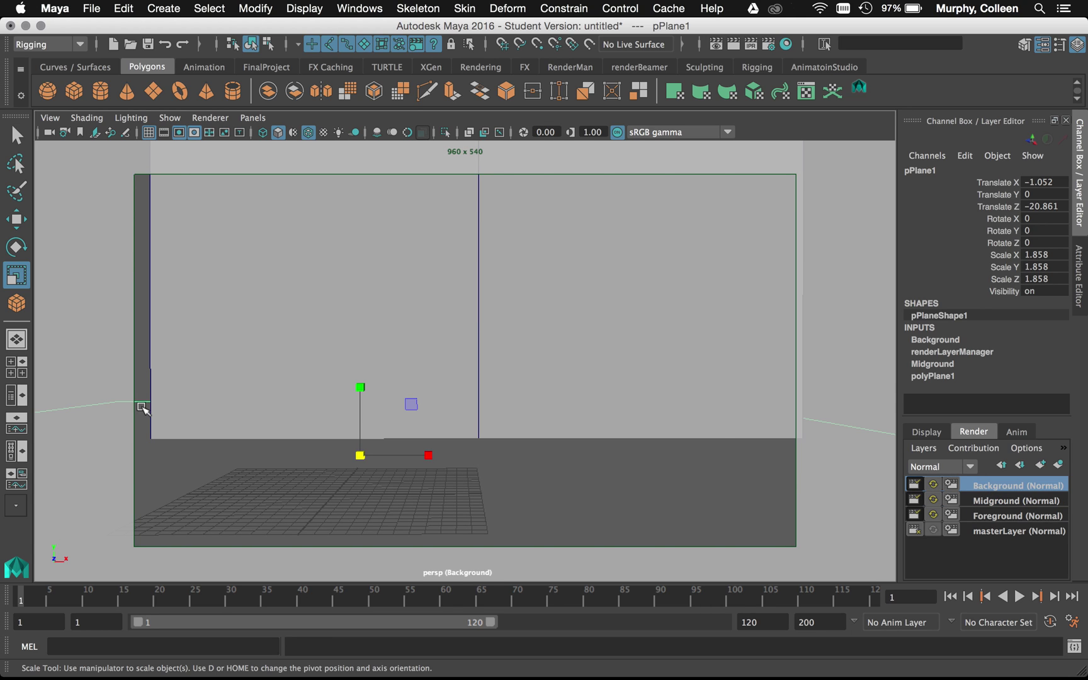
{"action": "left_click", "coordinate": [991, 532]}
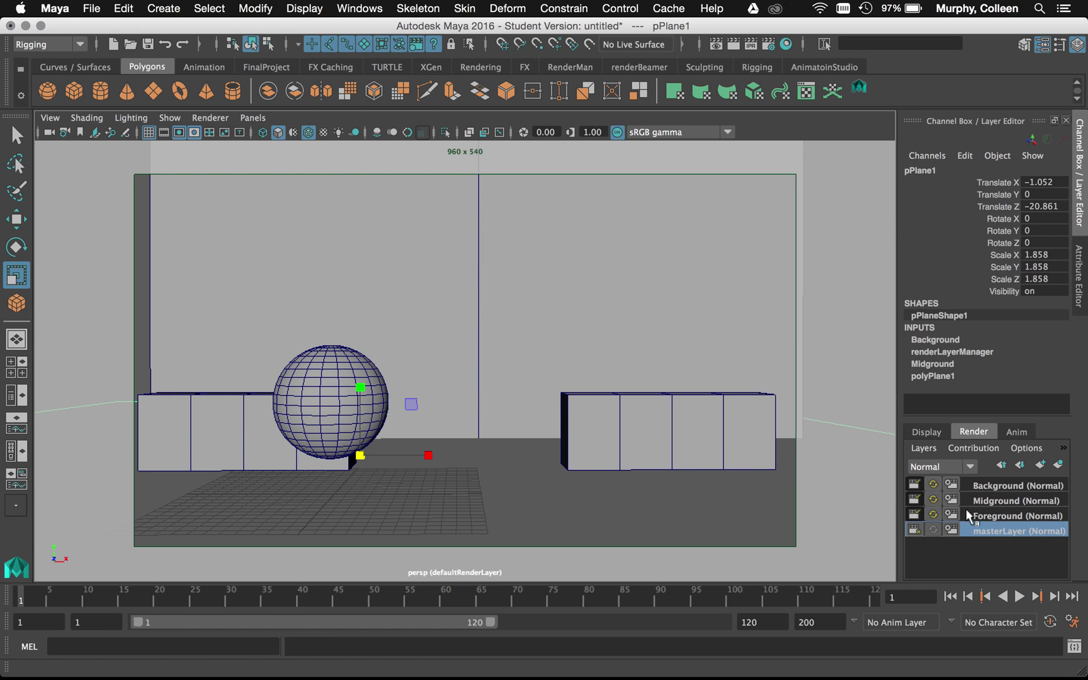
{"action": "left_click", "coordinate": [992, 501]}
{"action": "left_click_drag", "start_coordinate": [625, 403], "coordinate": [566, 271], "text": "alt"}
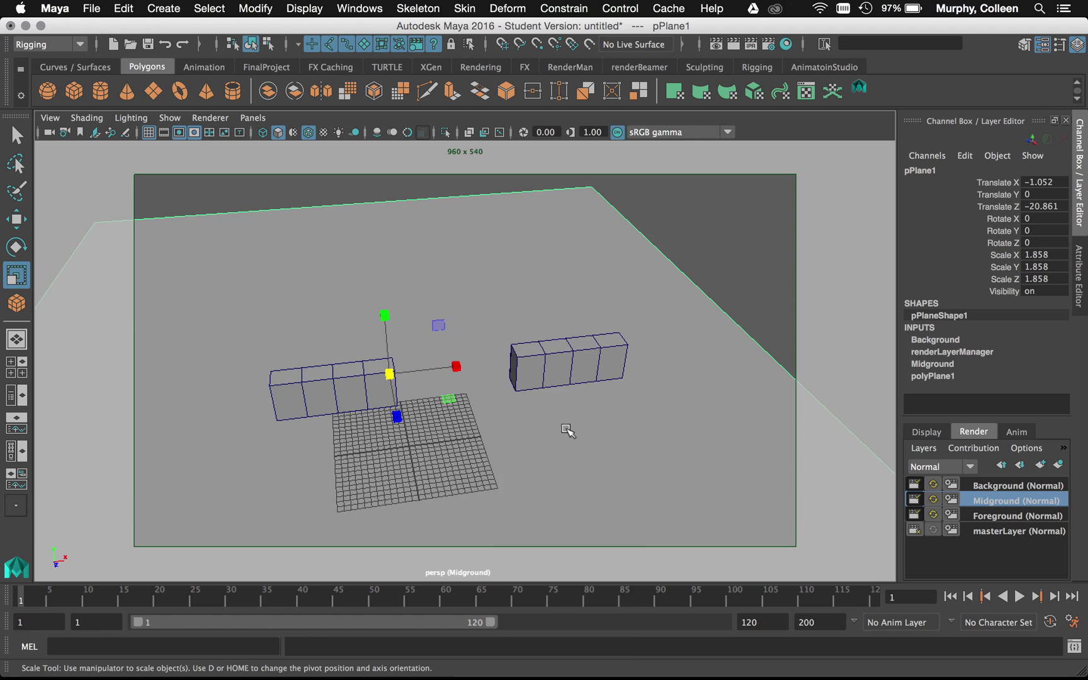
Bring up the floor plane's material attributes and look through its node tabs
{"action": "right_click", "coordinate": [565, 263]}
{"action": "left_click", "coordinate": [573, 597]}
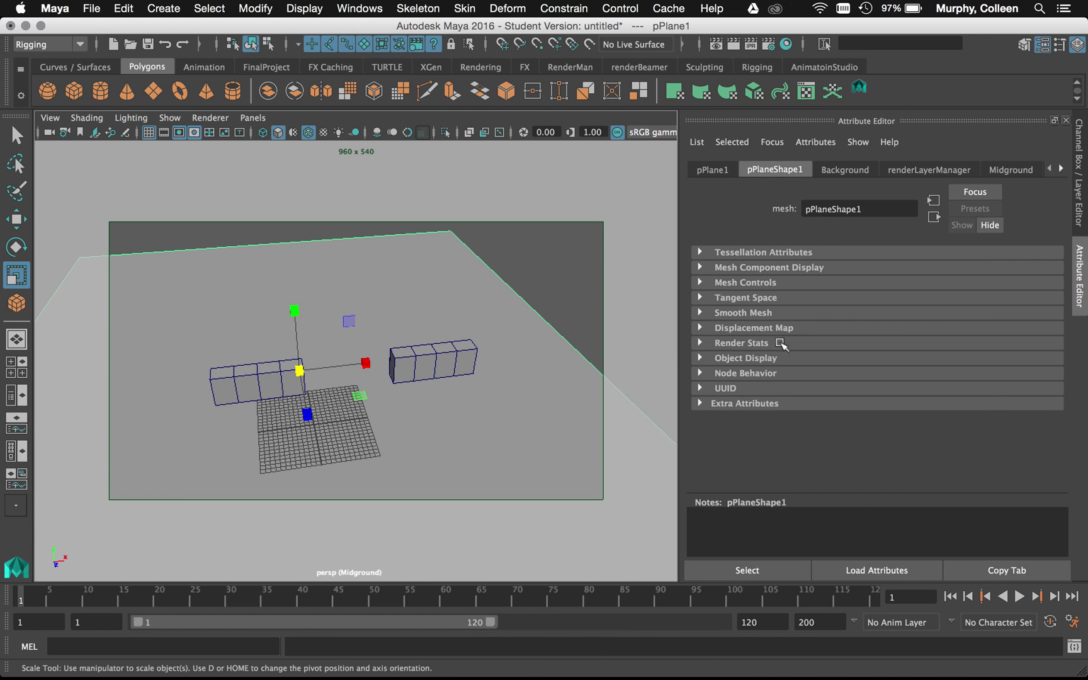
{"action": "left_click", "coordinate": [845, 169]}
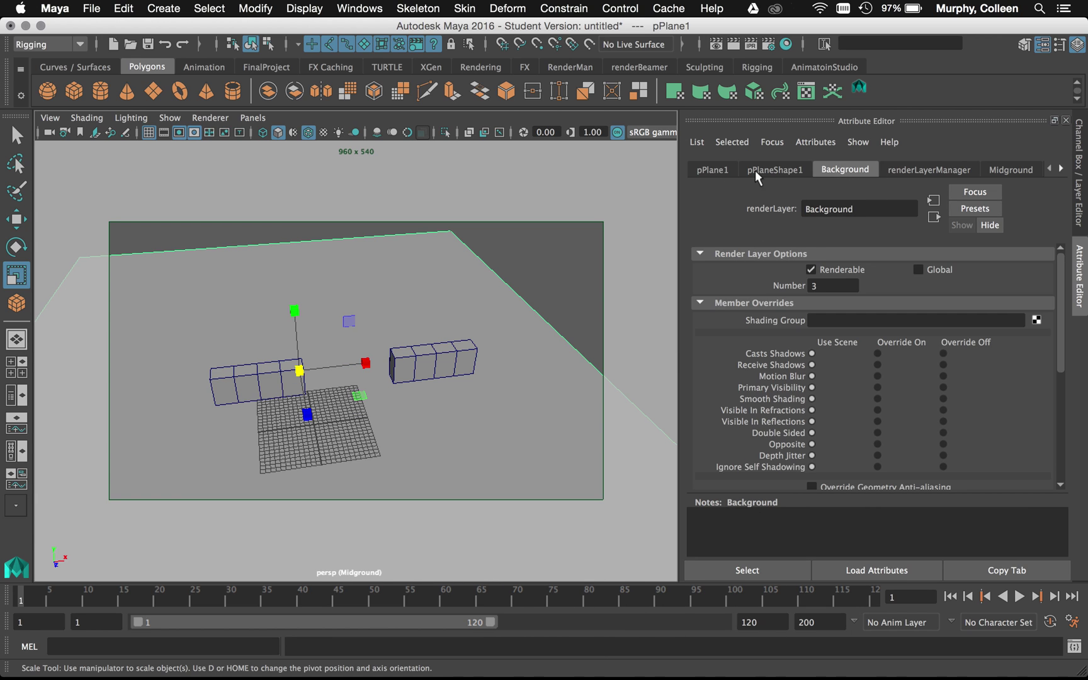
{"action": "left_click", "coordinate": [755, 170]}
{"action": "left_click", "coordinate": [726, 169]}
{"action": "left_click", "coordinate": [752, 172]}
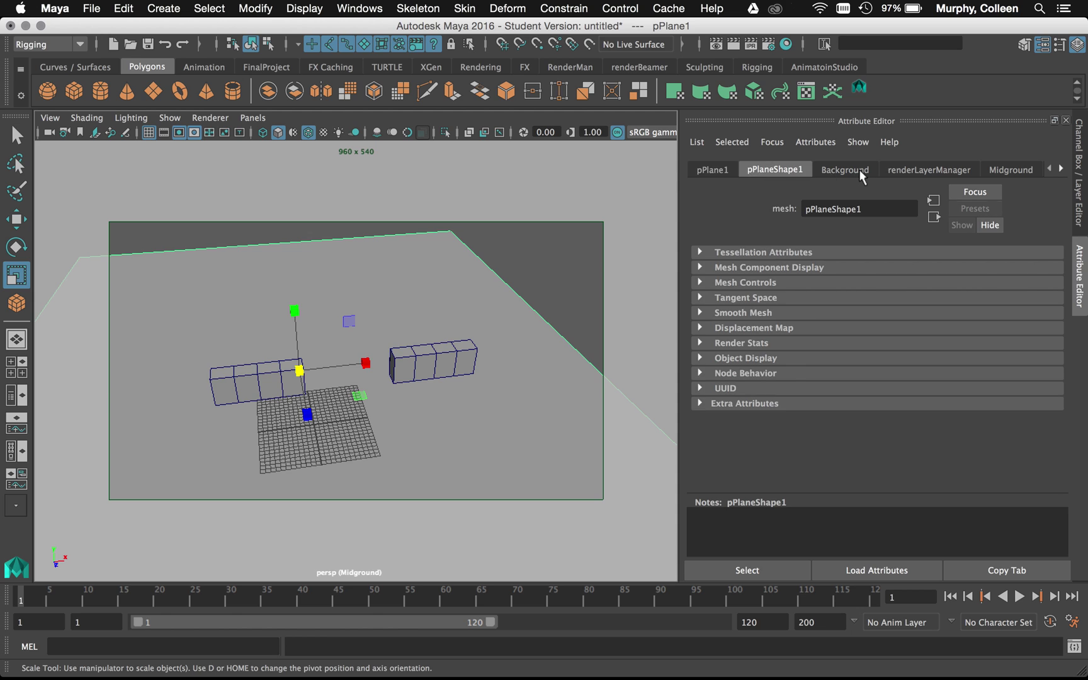
{"action": "left_click", "coordinate": [900, 168]}
{"action": "left_click", "coordinate": [1027, 170]}
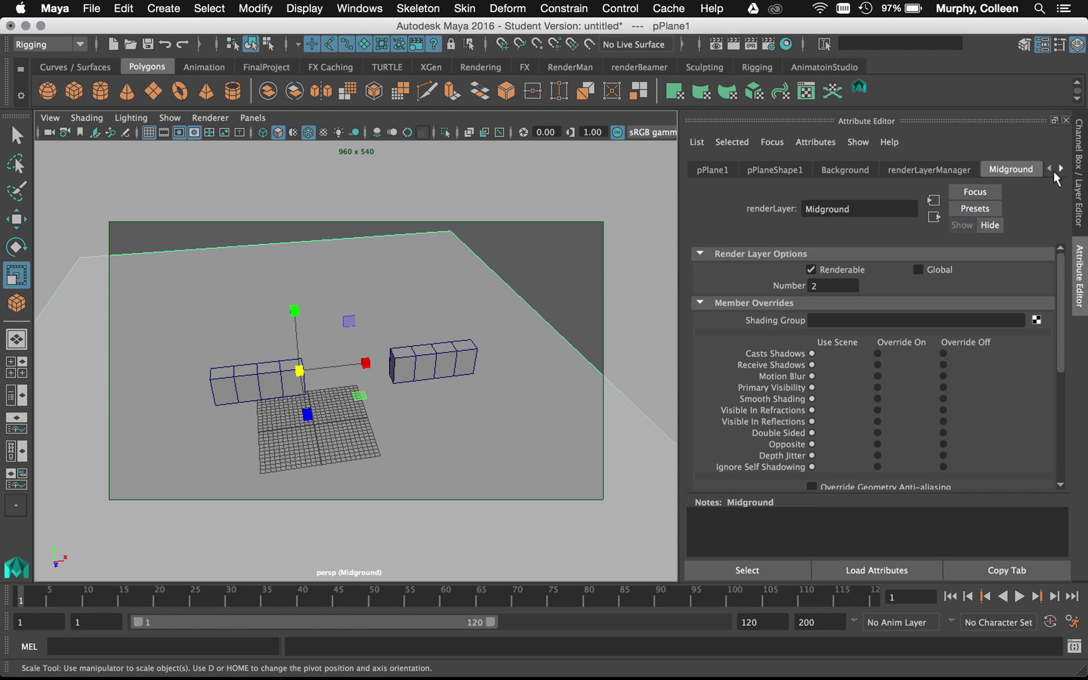
{"action": "left_click", "coordinate": [1080, 223]}
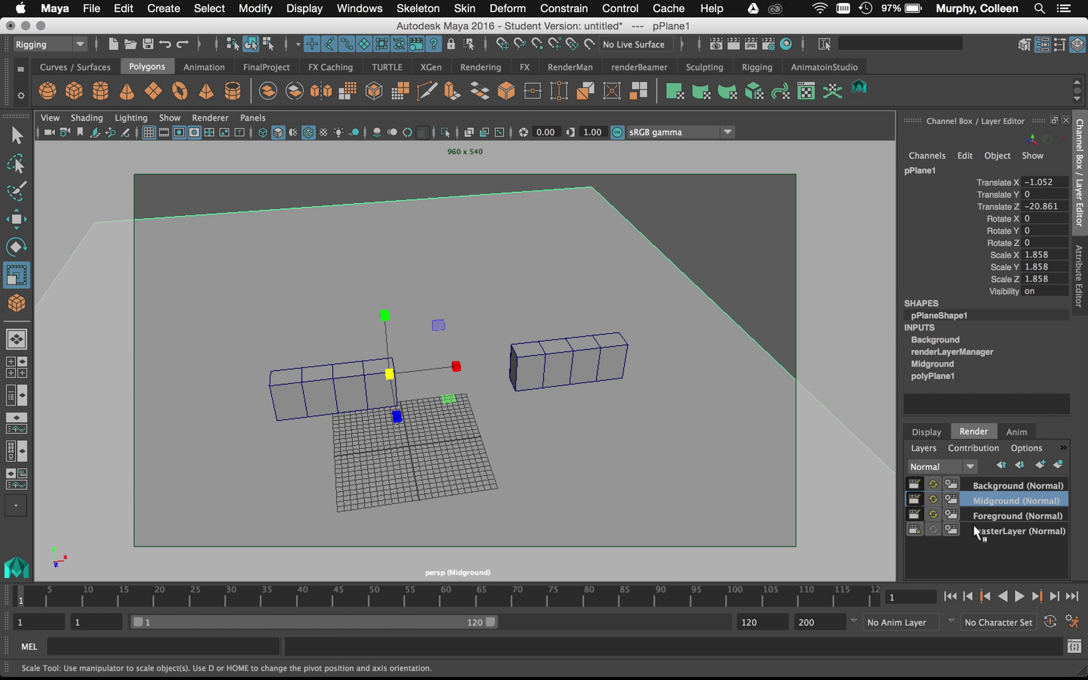
Give the plane's Surface material a layer override and break its lambert1 connection
{"action": "right_click_drag", "start_coordinate": [712, 447], "coordinate": [684, 596]}
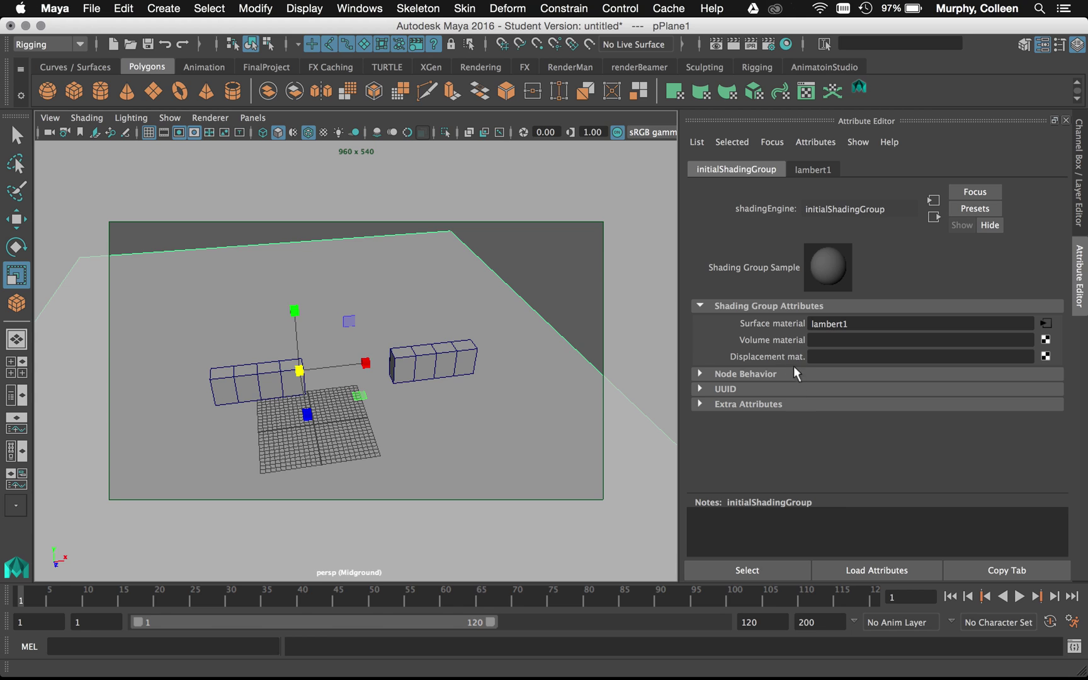
{"action": "right_click", "coordinate": [781, 323]}
{"action": "left_click", "coordinate": [803, 409]}
{"action": "right_click", "coordinate": [790, 321]}
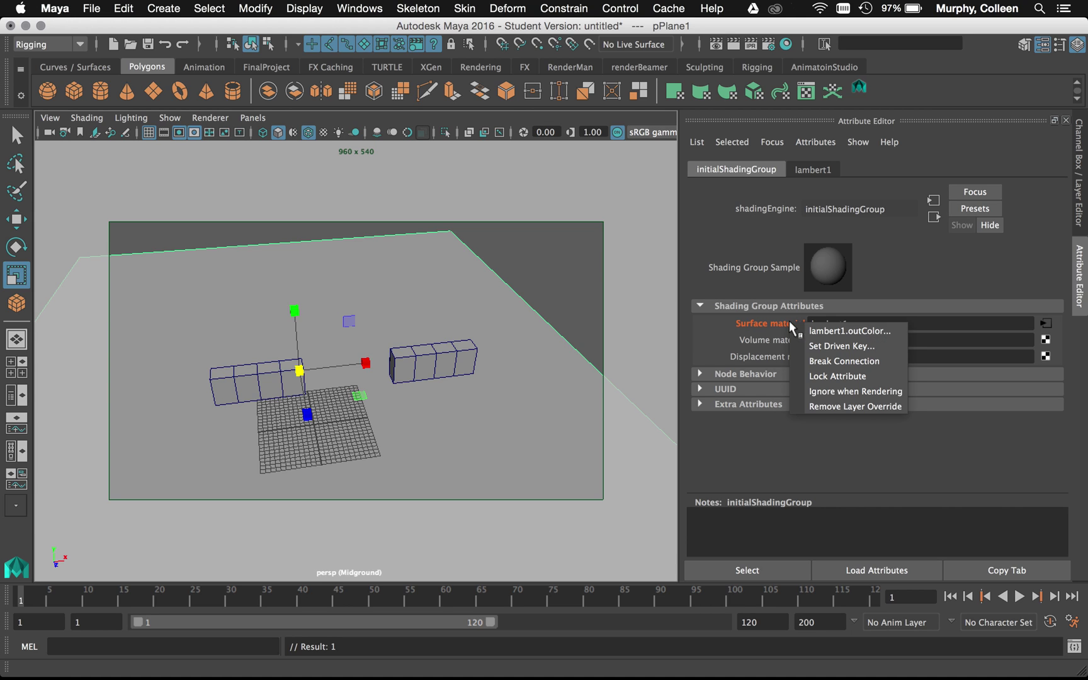
{"action": "left_click", "coordinate": [813, 362]}
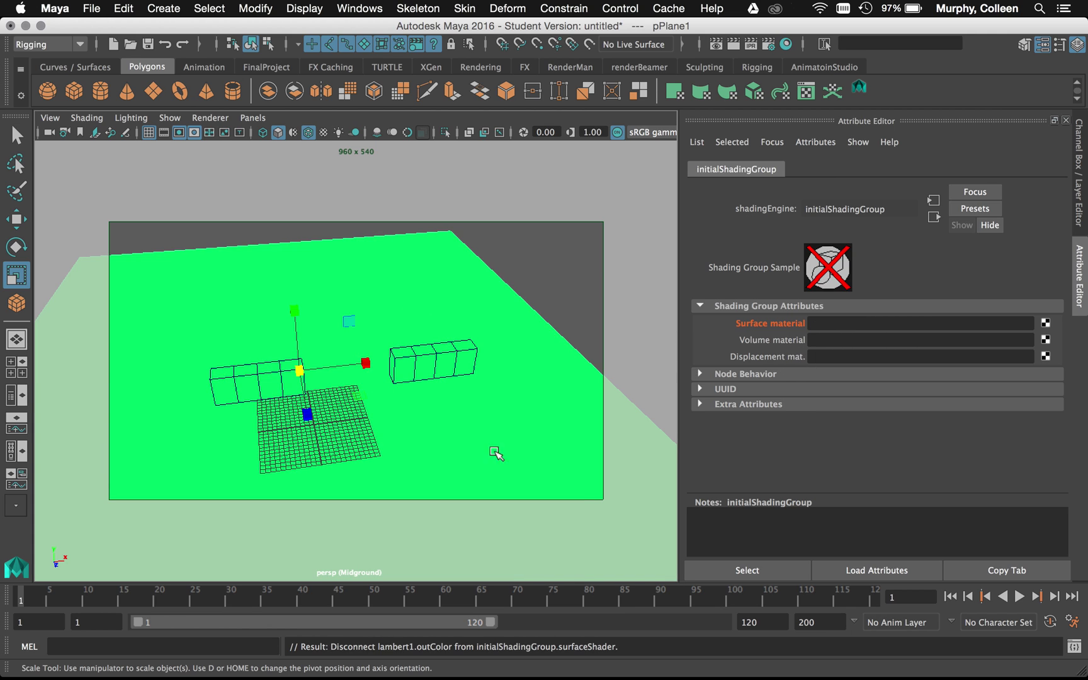
Reselect both boxes and the ground plane, then bring its material attributes back up on Midground
{"action": "left_click", "coordinate": [433, 370]}
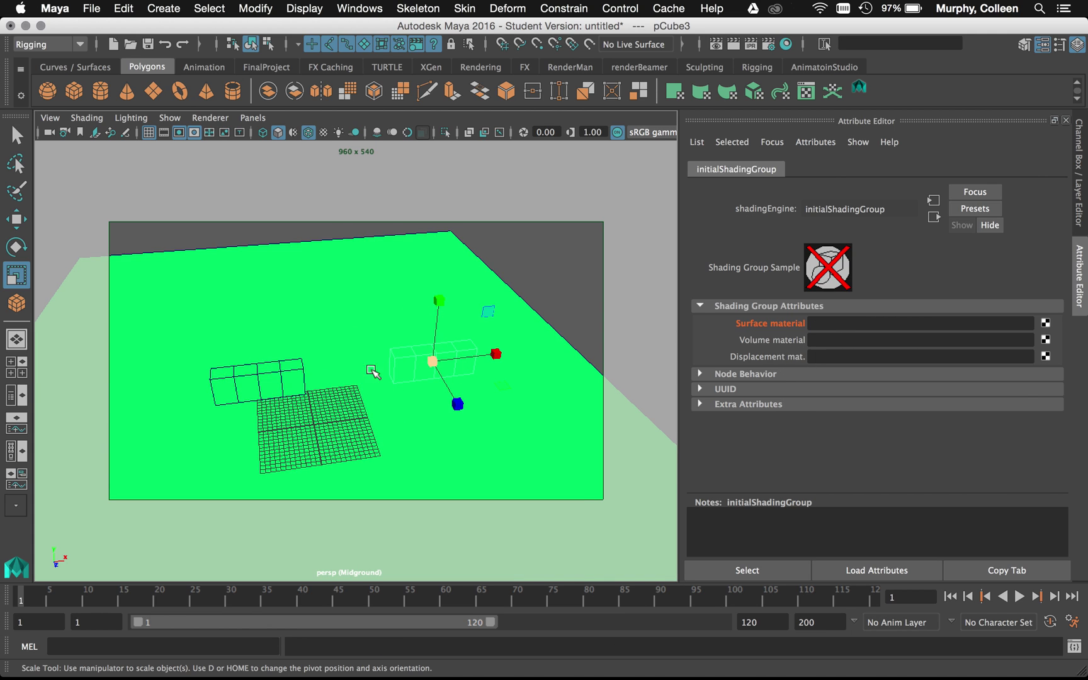
{"action": "left_click", "coordinate": [280, 370]}
{"action": "left_click", "coordinate": [516, 439]}
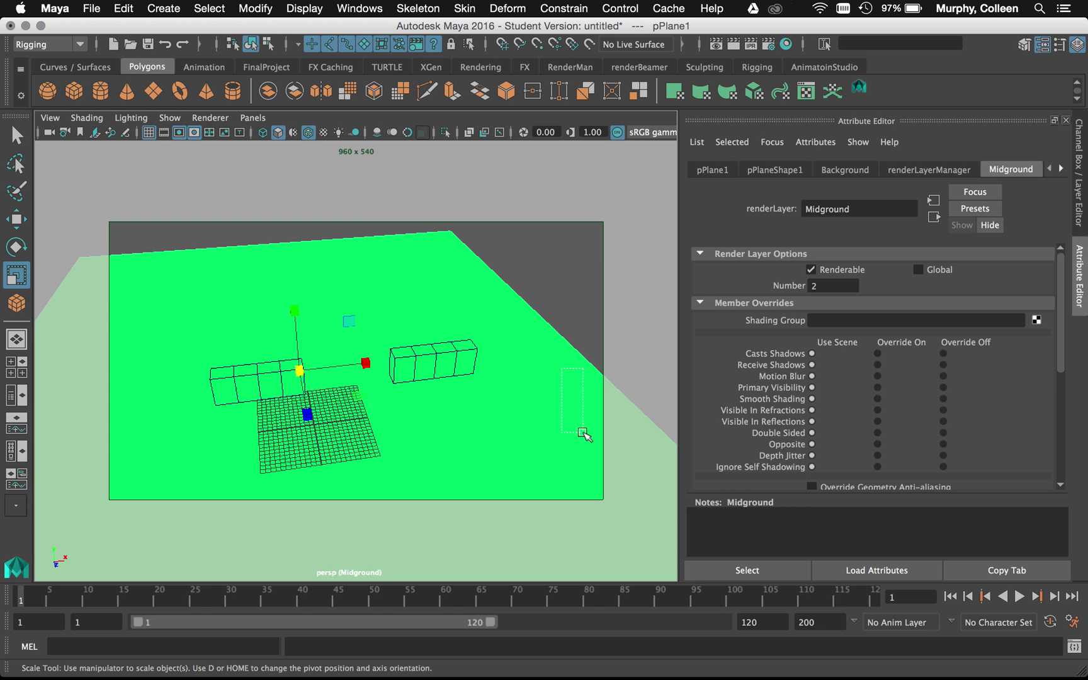
{"action": "left_click", "coordinate": [921, 171]}
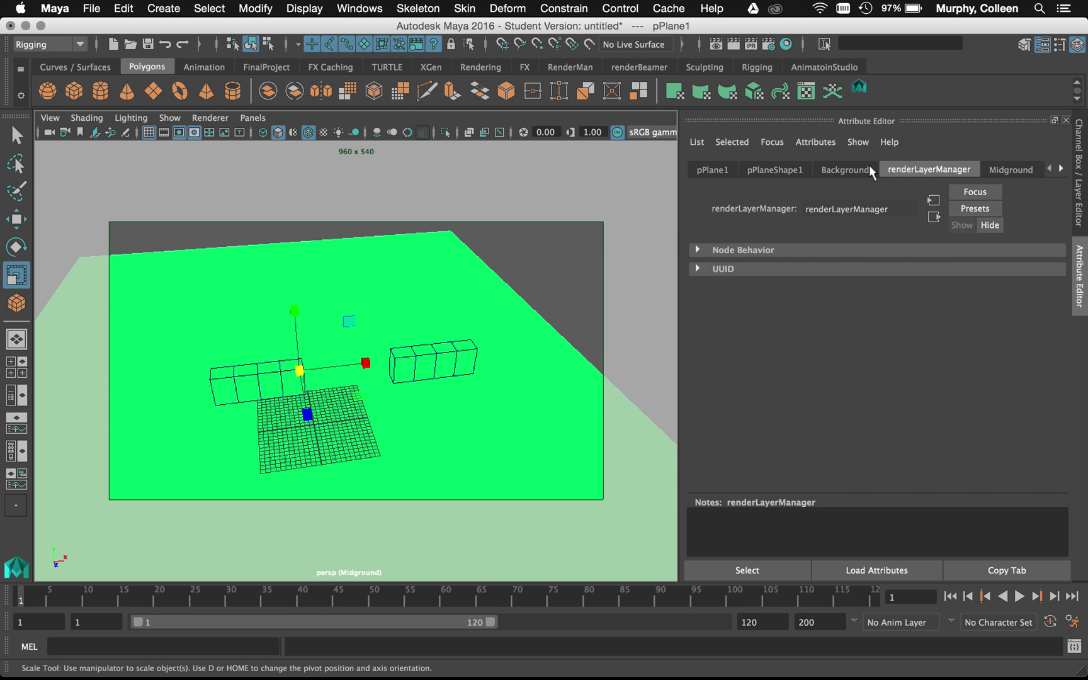
{"action": "left_click", "coordinate": [808, 168]}
{"action": "left_click", "coordinate": [847, 171]}
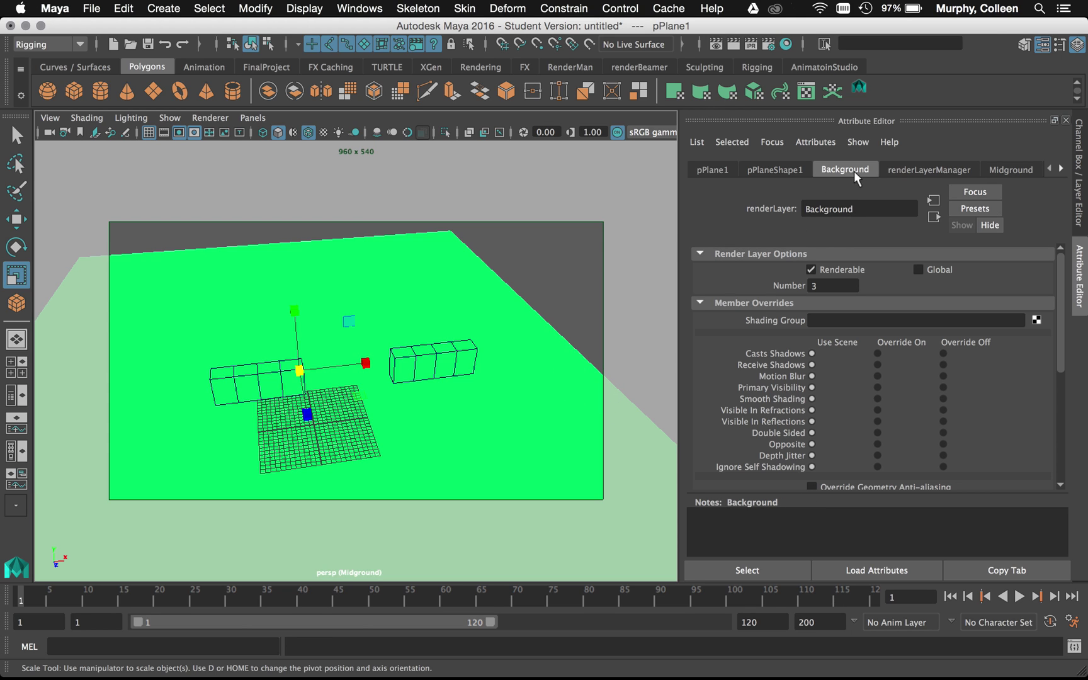
{"action": "left_click", "coordinate": [900, 171]}
{"action": "left_click", "coordinate": [1036, 169]}
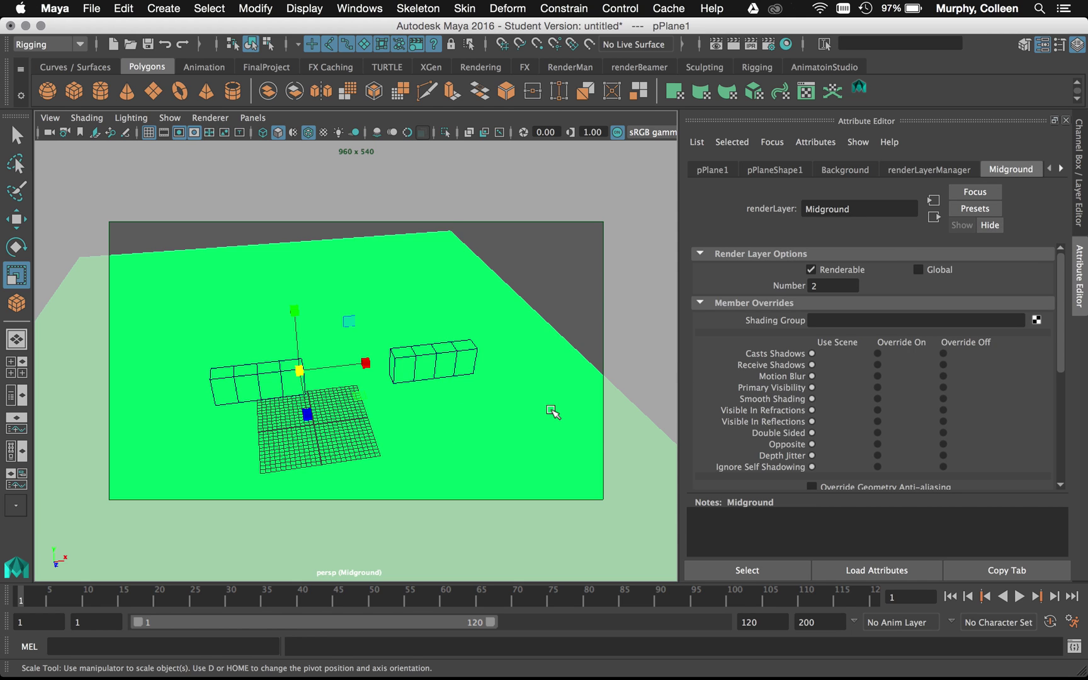
{"action": "right_click_drag", "start_coordinate": [552, 412], "coordinate": [540, 595]}
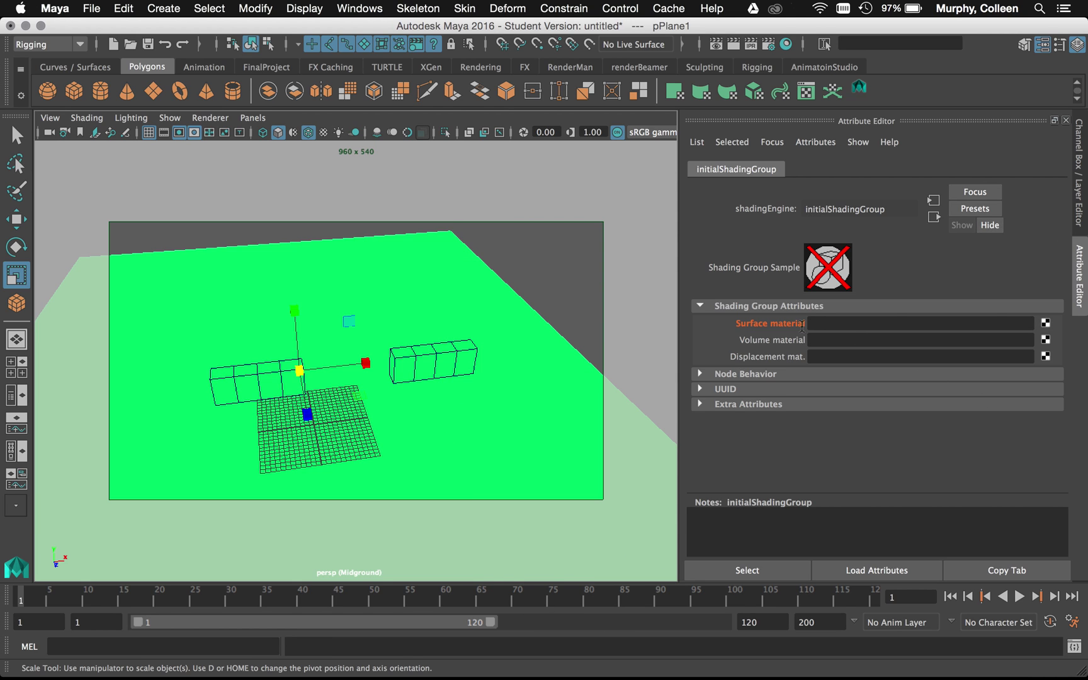
Connect a Use Background node to the plane's Surface material, then check the two boxes
{"action": "left_click", "coordinate": [1046, 324]}
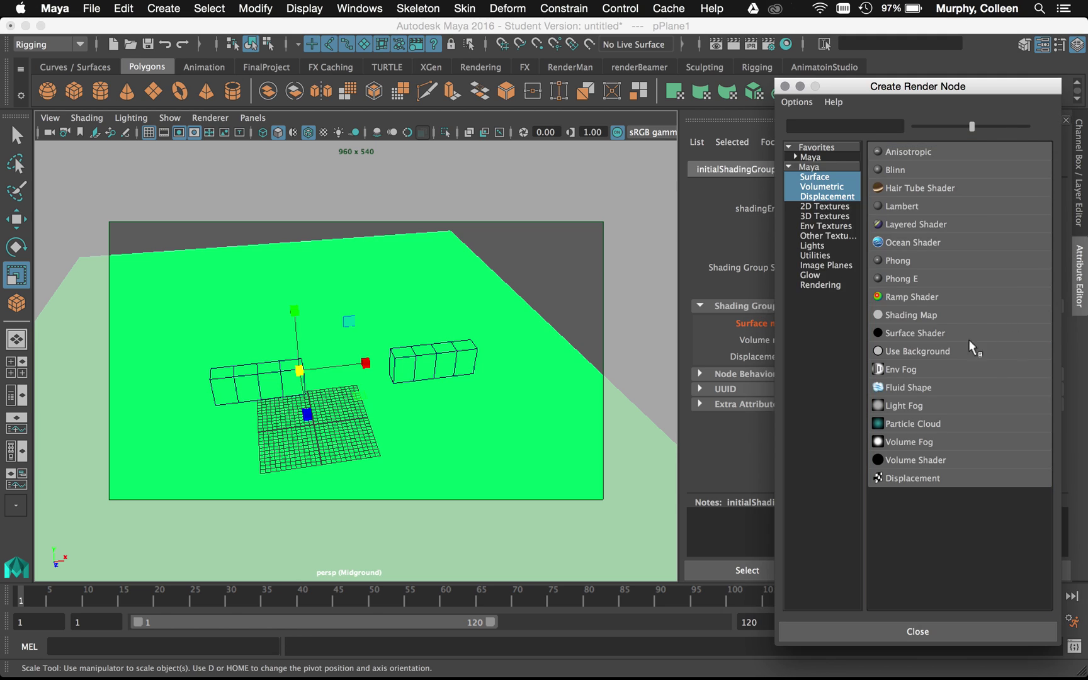
{"action": "left_click", "coordinate": [919, 352]}
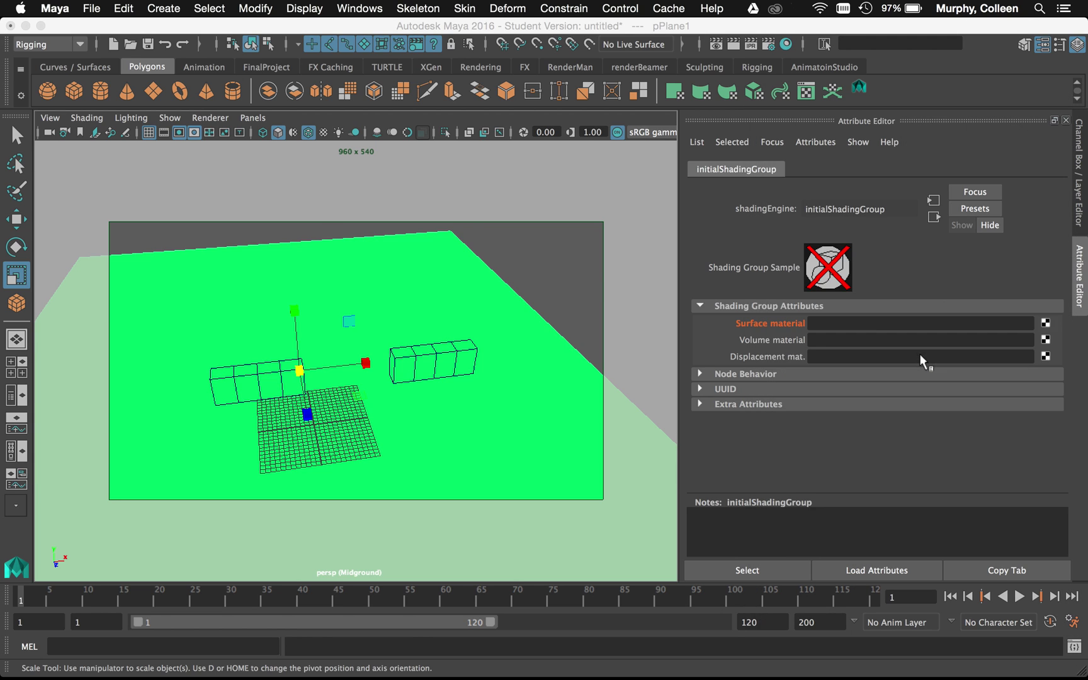
{"action": "left_click", "coordinate": [420, 377]}
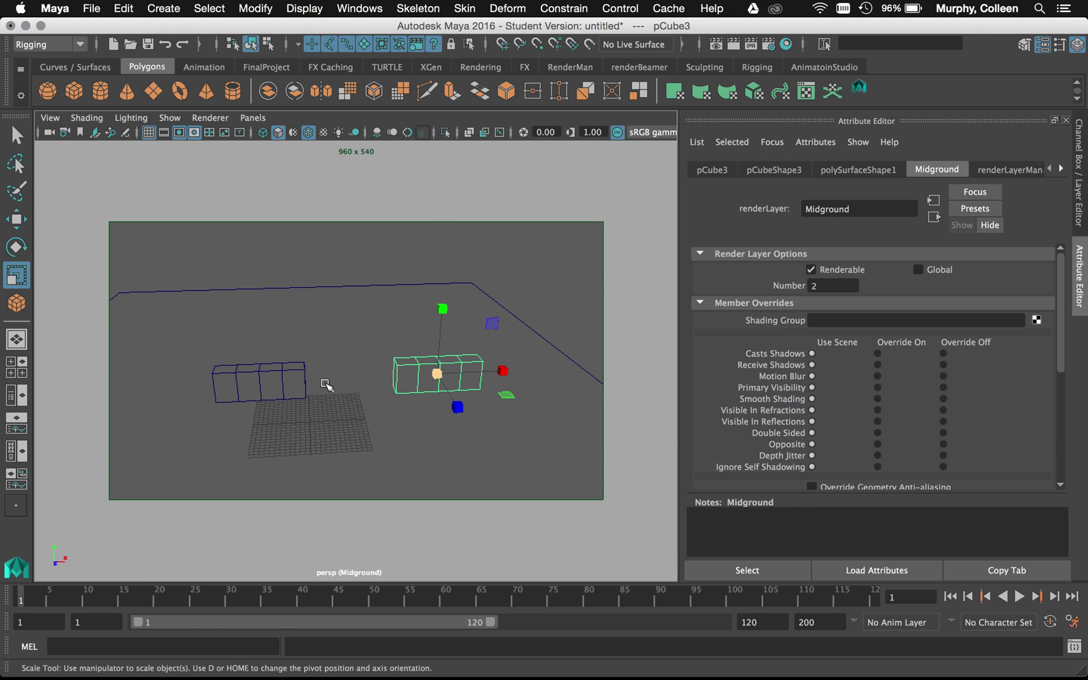
{"action": "left_click", "coordinate": [272, 382]}
{"action": "mouse_move", "coordinate": [450, 375]}
{"action": "right_mouse_down"}
{"action": "mouse_move", "coordinate": [485, 381]}
{"action": "mouse_move", "coordinate": [469, 644]}
{"action": "mouse_move", "coordinate": [542, 646]}
{"action": "mouse_move", "coordinate": [559, 615]}
{"action": "right_mouse_up"}
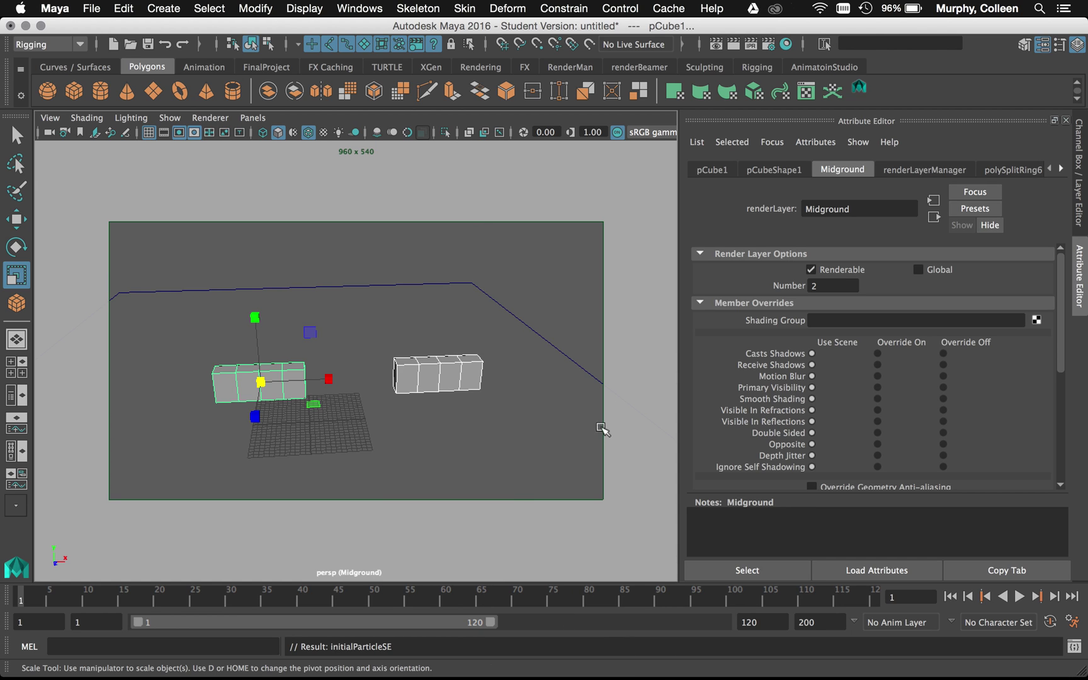
{"action": "left_click", "coordinate": [585, 297]}
{"action": "left_click_drag", "start_coordinate": [439, 396], "coordinate": [498, 441], "text": "alt"}
{"action": "left_click", "coordinate": [1078, 200]}
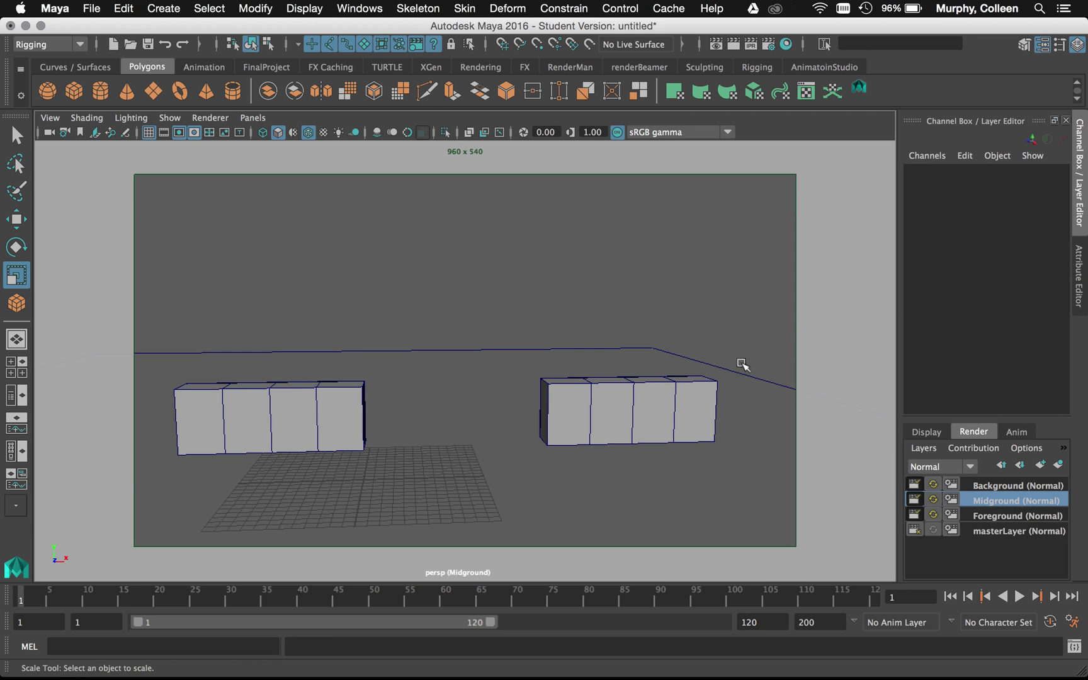
Set useBackground2's Reflectivity to 0.000 on the ground plane
{"action": "left_click", "coordinate": [635, 376]}
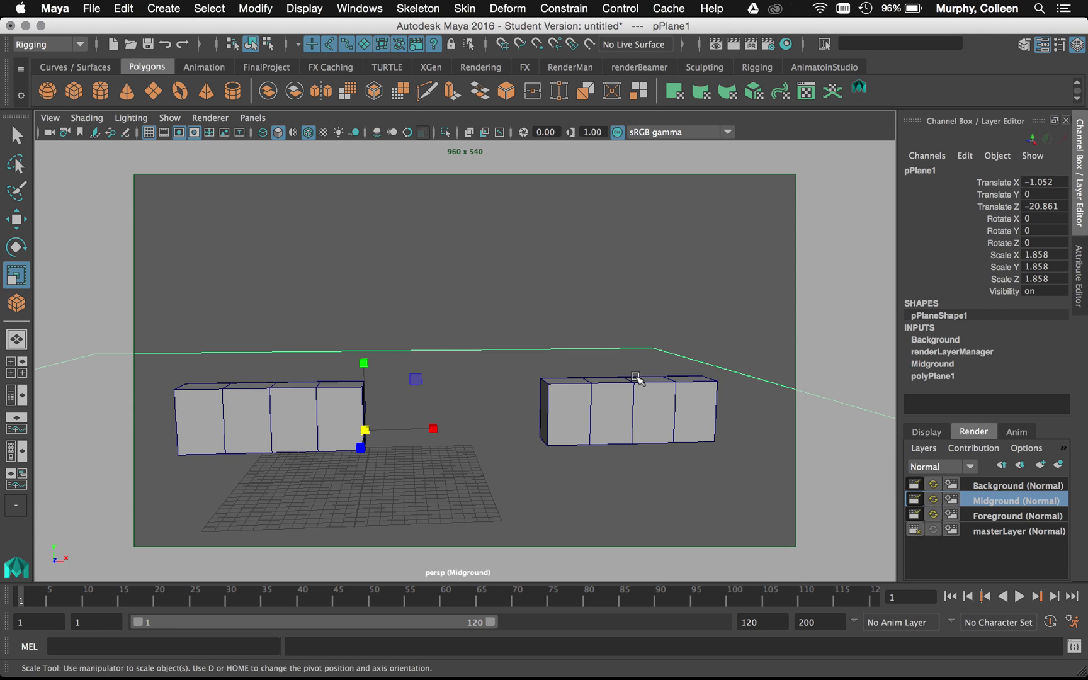
{"action": "left_click", "coordinate": [1080, 286]}
{"action": "left_click", "coordinate": [946, 171]}
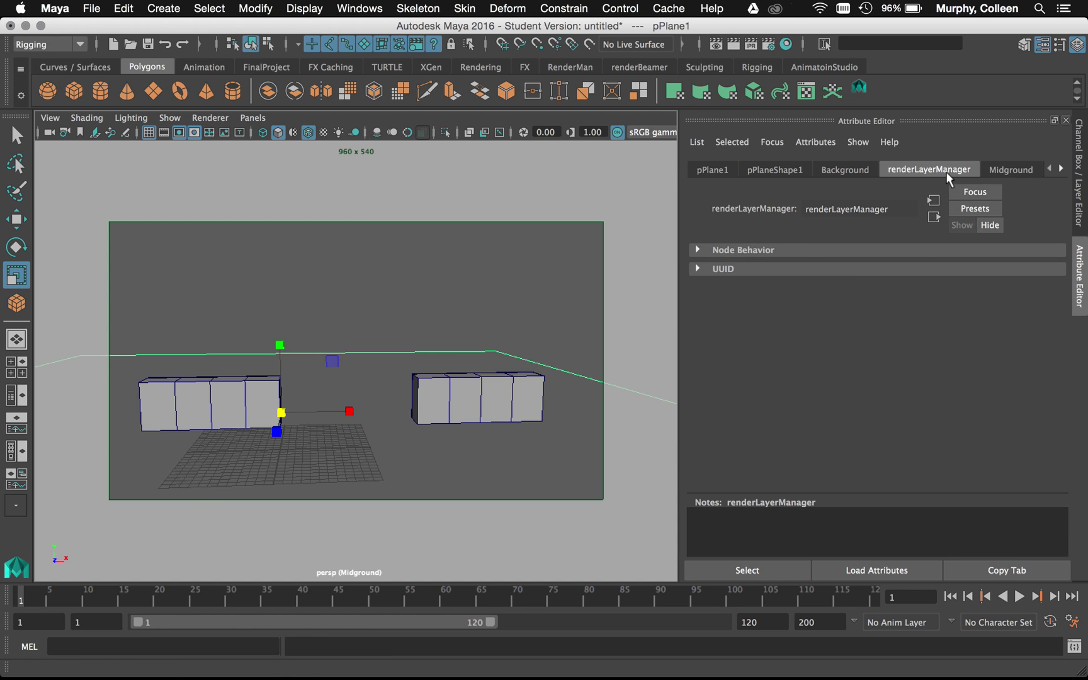
{"action": "left_click", "coordinate": [860, 176]}
{"action": "left_click", "coordinate": [1062, 169]}
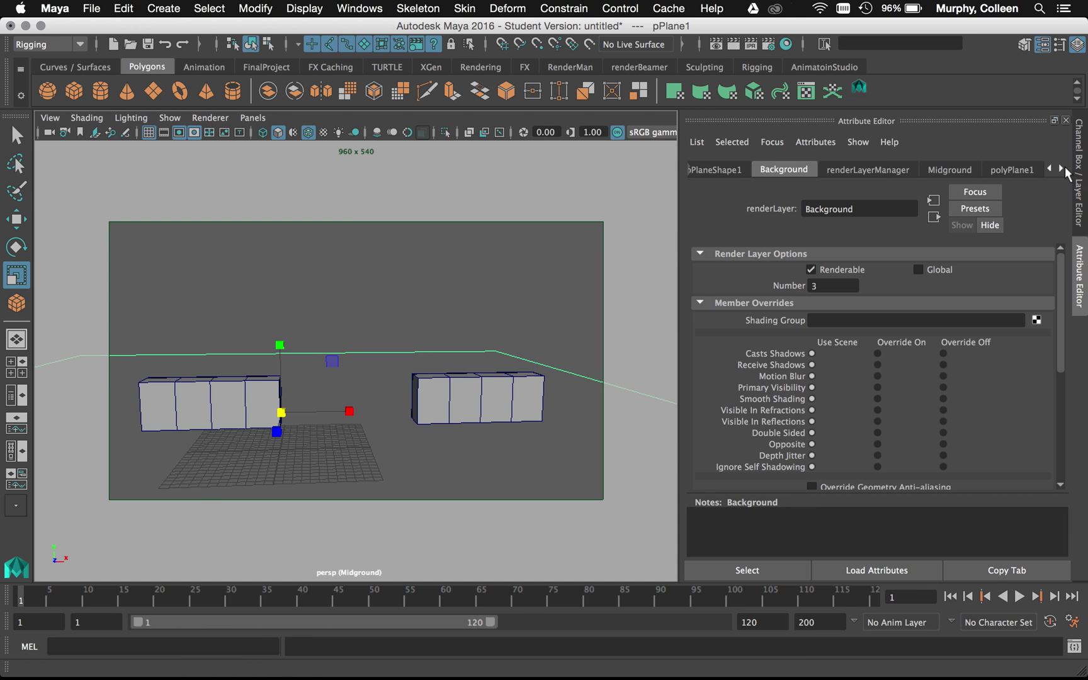
{"action": "left_click", "coordinate": [1062, 168]}
{"action": "left_click", "coordinate": [1062, 169]}
{"action": "left_click", "coordinate": [1028, 169]}
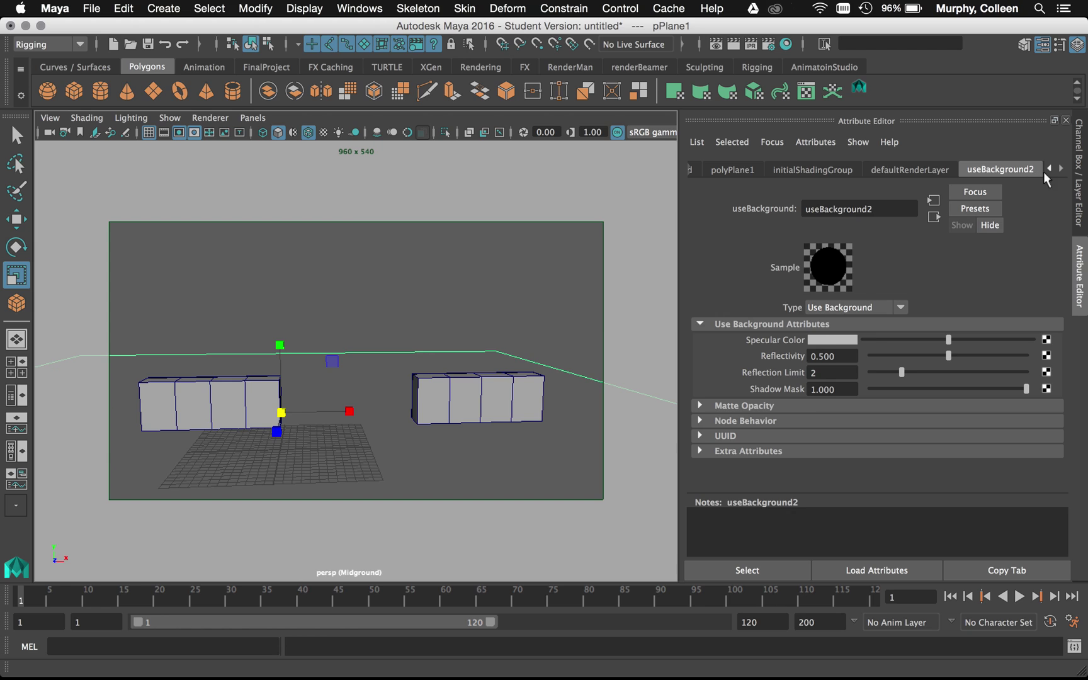
{"action": "left_click_drag", "start_coordinate": [842, 351], "coordinate": [756, 355]}
{"action": "type", "text": "0.000"}
{"action": "key", "text": "Return"}
In Hypershade, lower useBackground1's Reflectivity to 0
{"action": "left_click", "coordinate": [789, 41]}
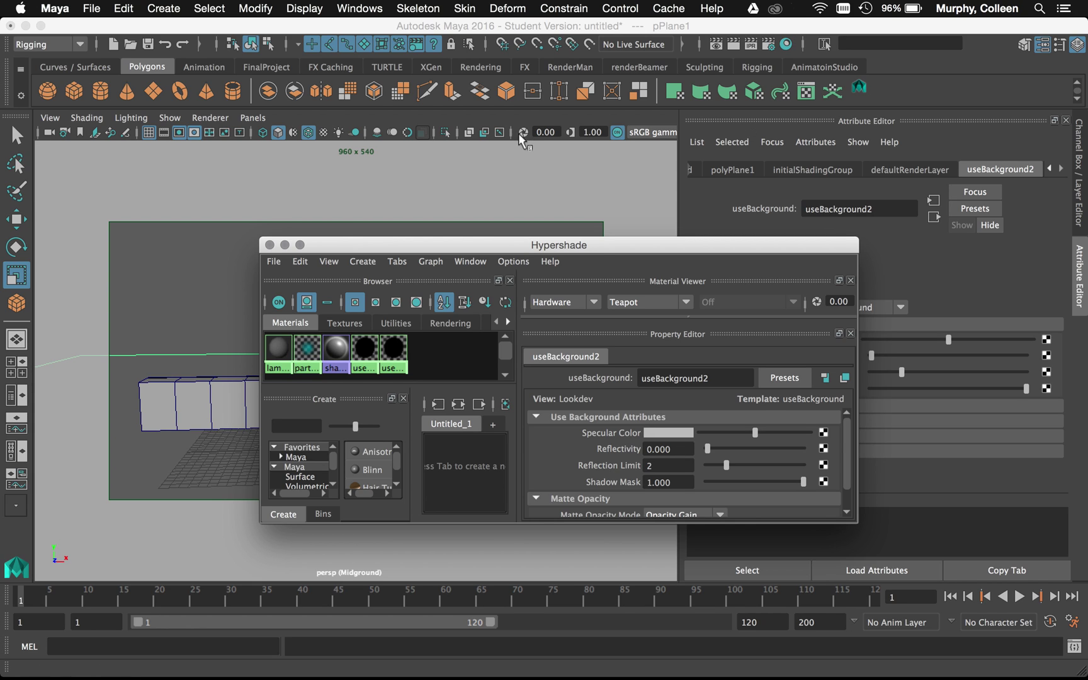
{"action": "left_click", "coordinate": [365, 350]}
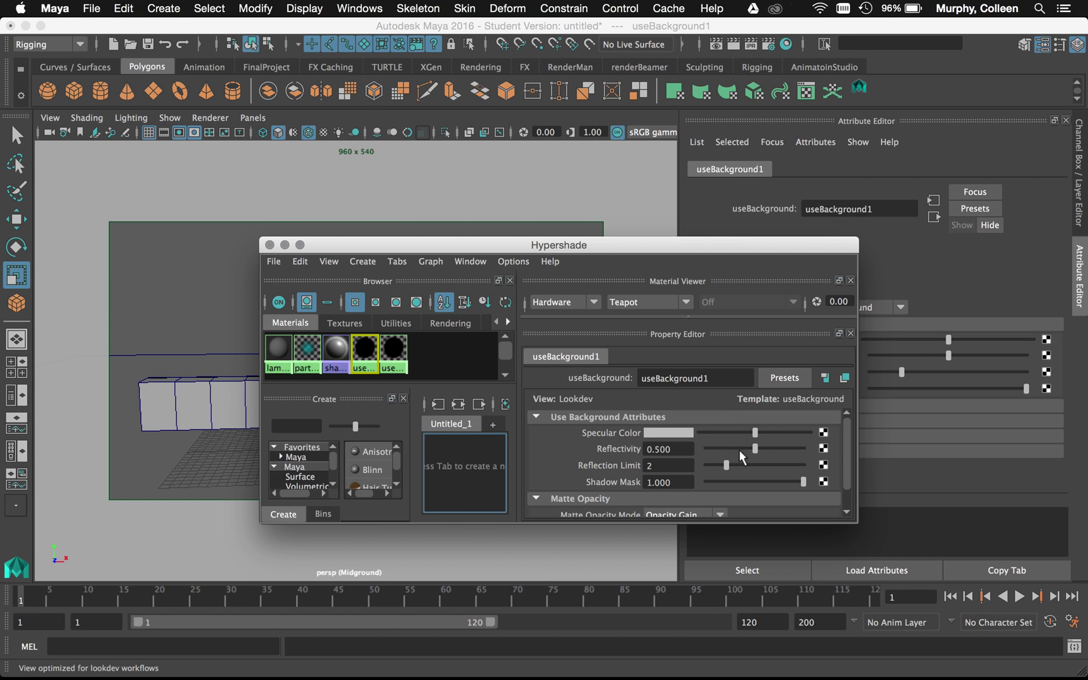
{"action": "left_click_drag", "start_coordinate": [739, 449], "coordinate": [700, 450]}
{"action": "left_click", "coordinate": [393, 349]}
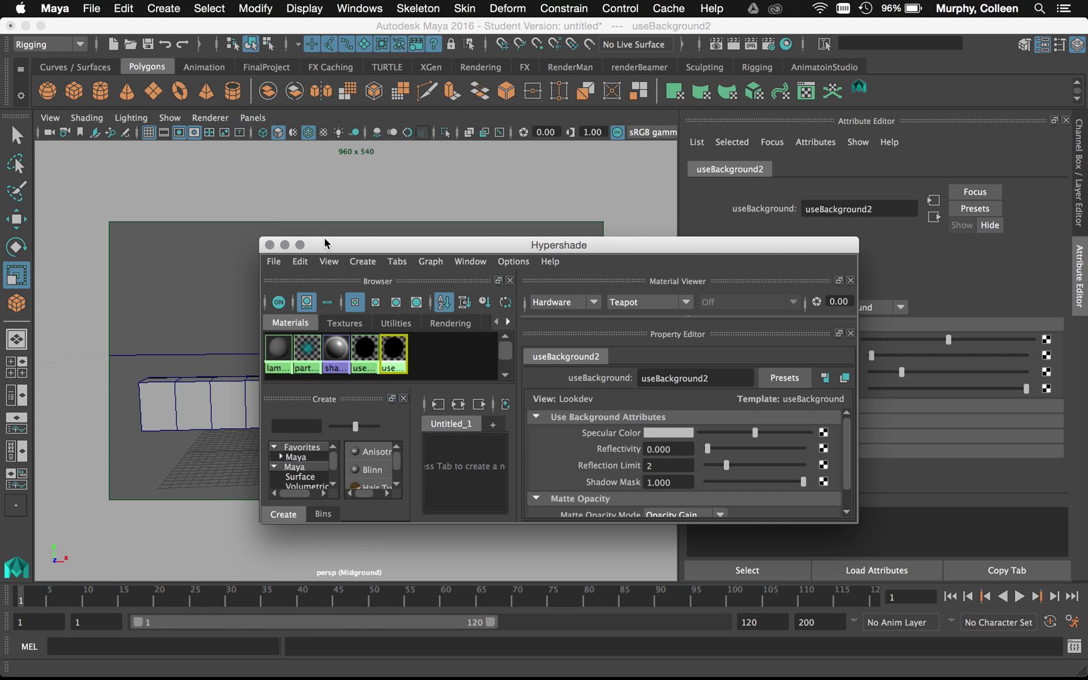
{"action": "left_click", "coordinate": [270, 245]}
Preview the Background, Midground and Foreground layers, then return to the master layer
{"action": "left_click", "coordinate": [631, 294]}
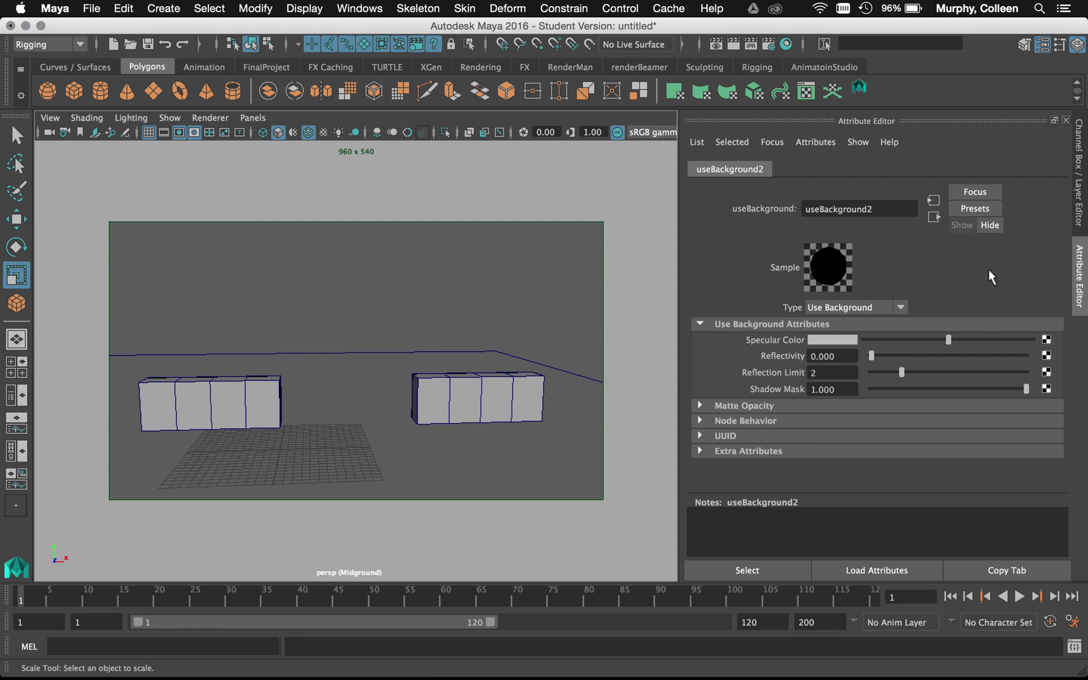
{"action": "left_click", "coordinate": [1079, 214]}
{"action": "left_click", "coordinate": [1001, 486]}
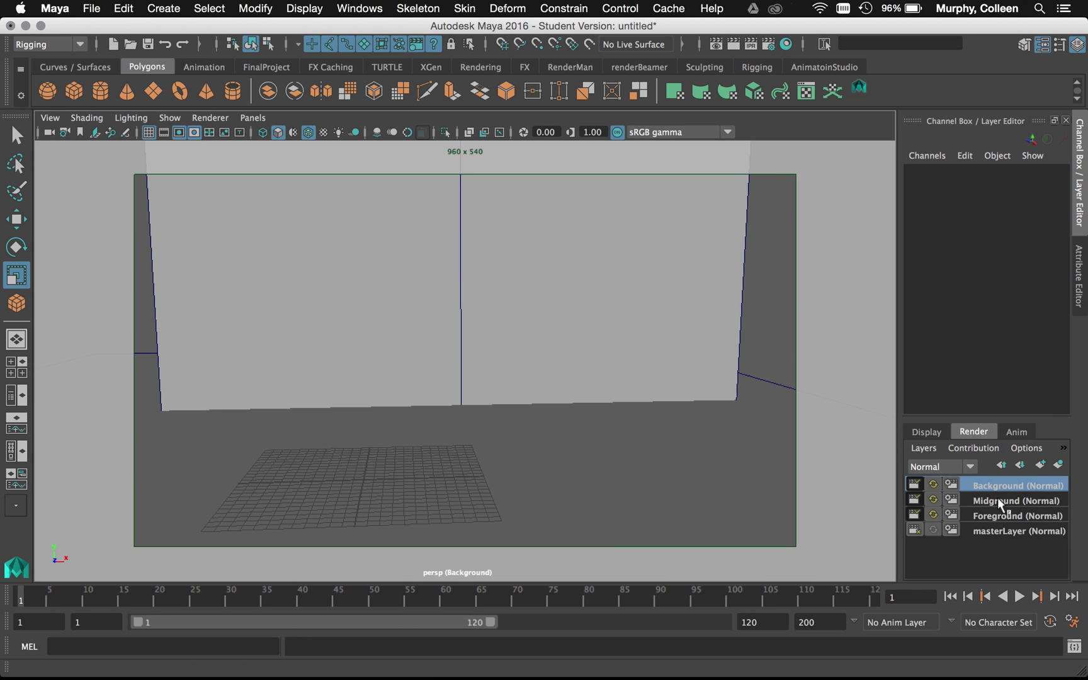
{"action": "left_click", "coordinate": [1004, 501]}
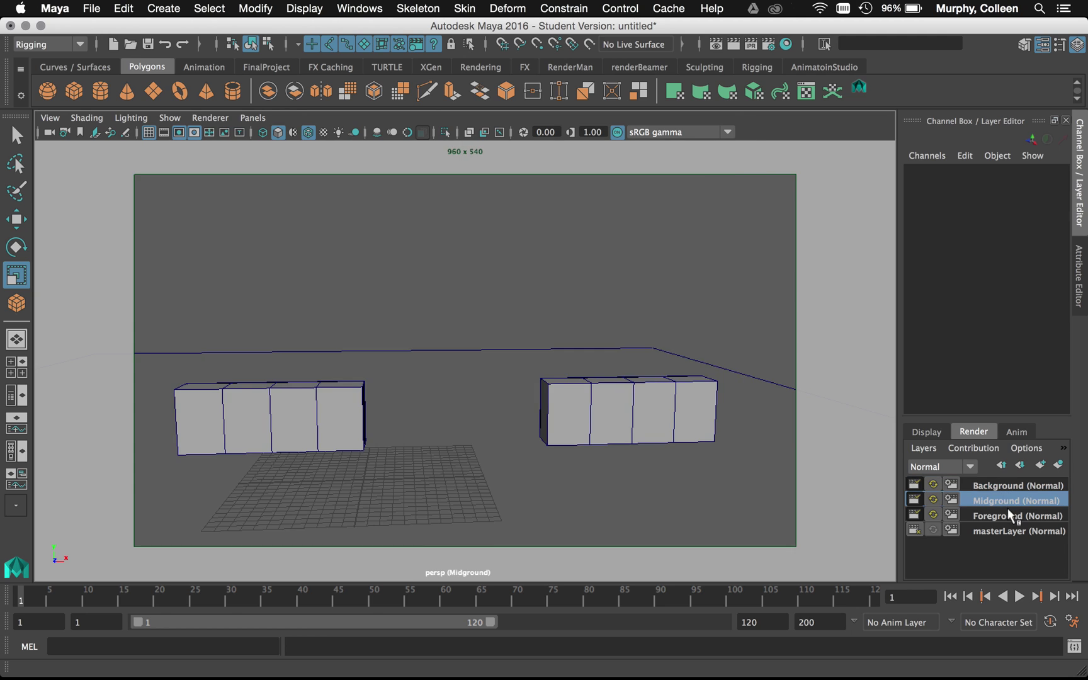
{"action": "left_click", "coordinate": [1007, 514]}
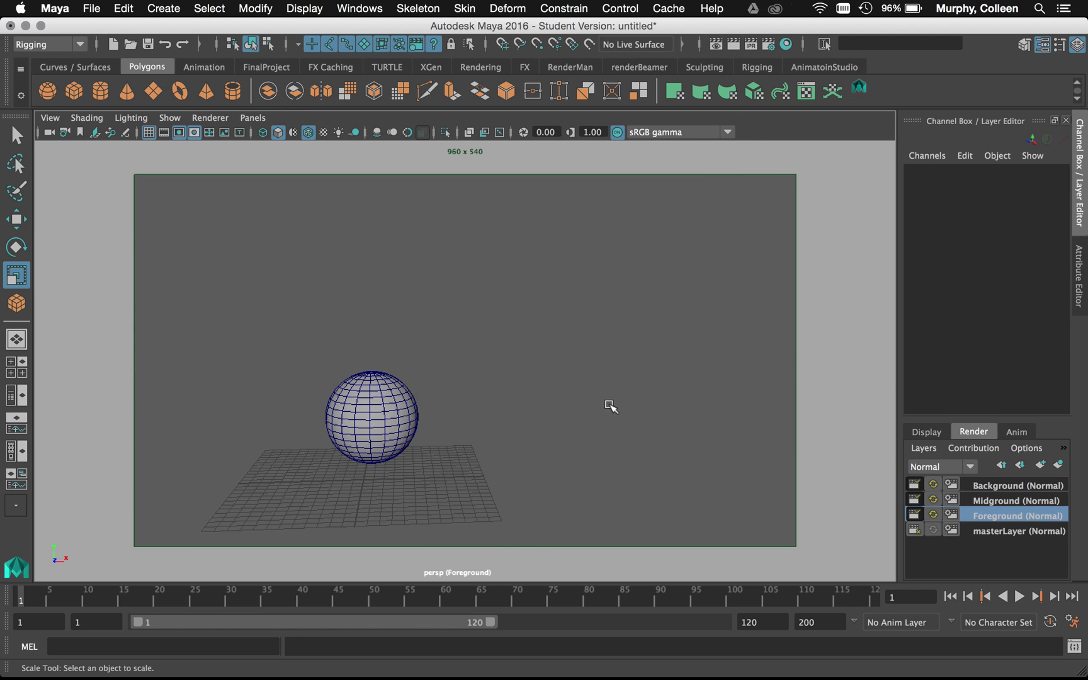
{"action": "left_click_drag", "start_coordinate": [539, 393], "coordinate": [535, 354], "text": "alt"}
{"action": "right_click_drag", "start_coordinate": [535, 354], "coordinate": [557, 385], "text": "alt"}
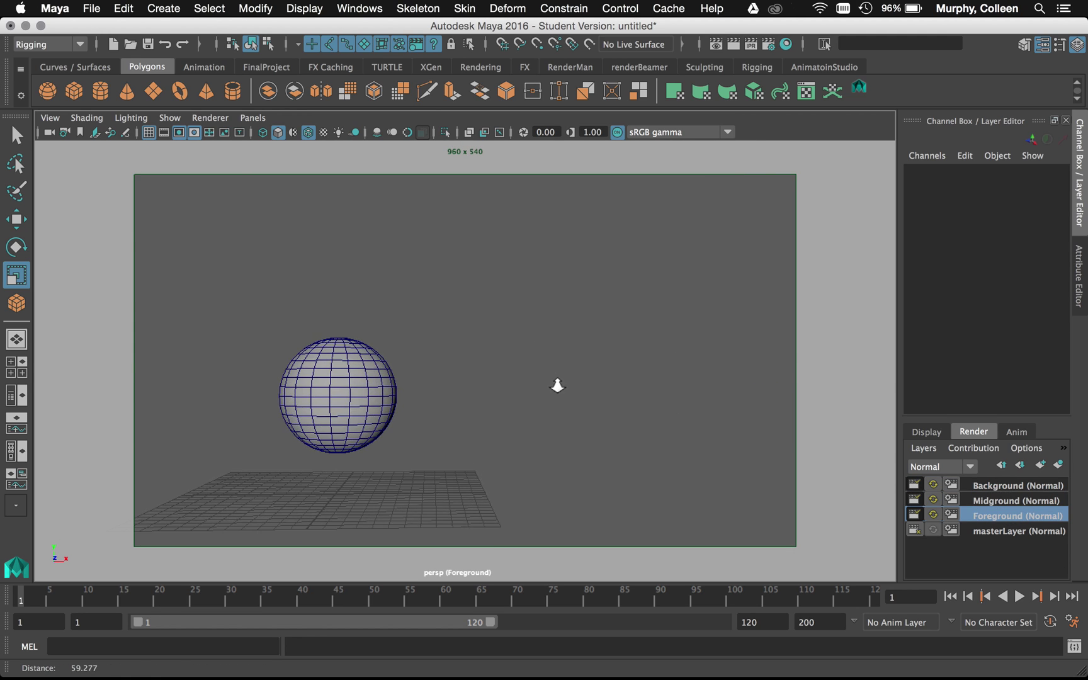
{"action": "left_click_drag", "start_coordinate": [557, 385], "coordinate": [486, 378], "text": "alt"}
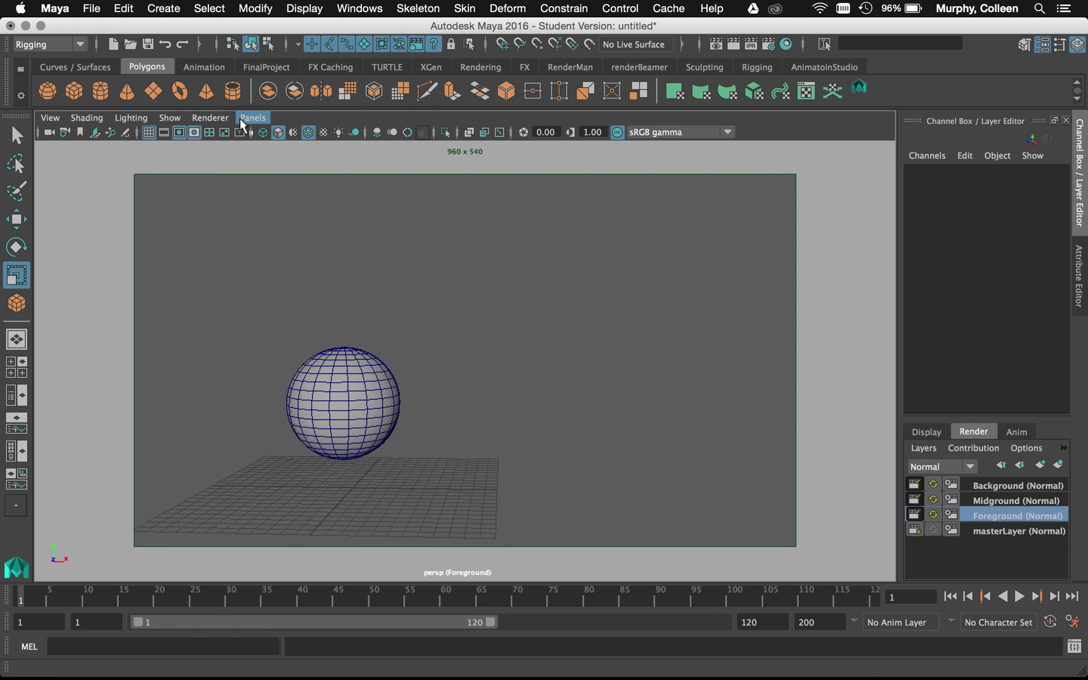
{"action": "left_click_drag", "start_coordinate": [415, 283], "coordinate": [441, 296], "text": "alt"}
{"action": "left_click", "coordinate": [1023, 531]}
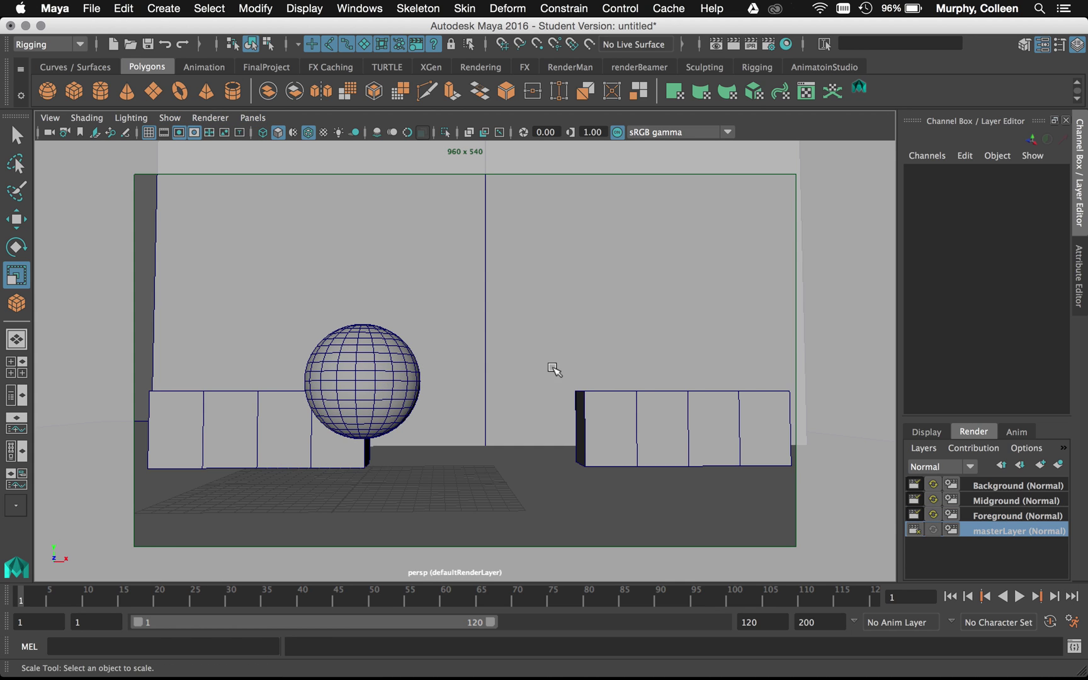
{"action": "left_click_drag", "start_coordinate": [554, 369], "coordinate": [586, 403], "text": "alt"}
{"action": "right_click_drag", "start_coordinate": [719, 517], "coordinate": [741, 406], "text": "alt"}
Zoom in and check the ground plane, sphere, both box rows and back wall
{"action": "left_click", "coordinate": [655, 422]}
{"action": "left_click_drag", "start_coordinate": [656, 423], "coordinate": [619, 408], "text": "alt"}
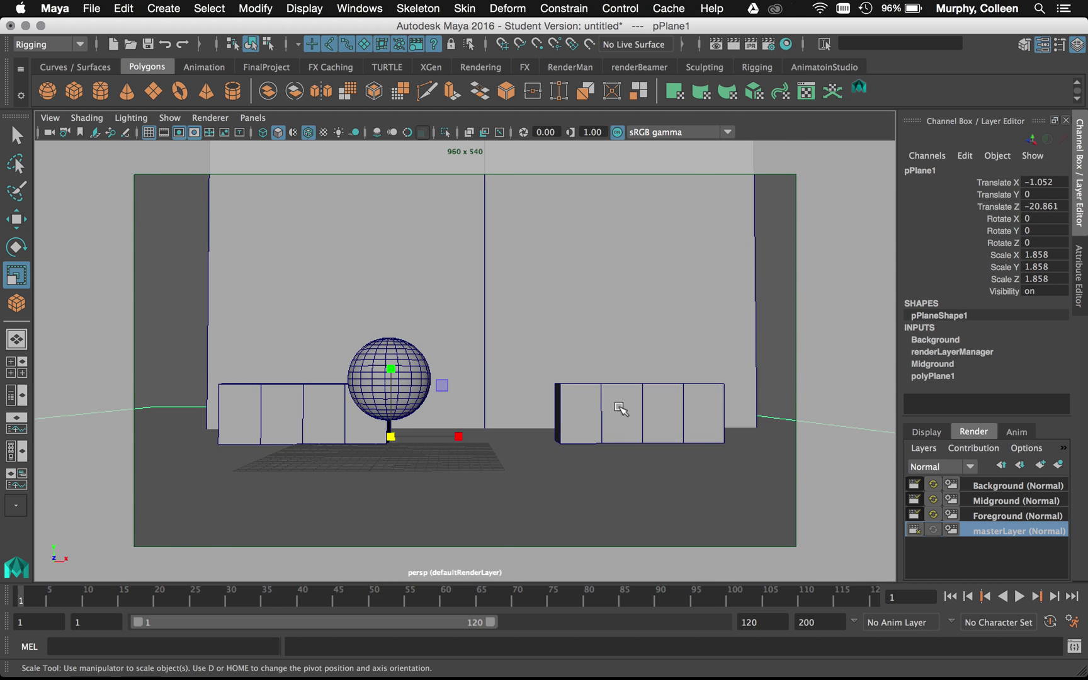
{"action": "right_click_drag", "start_coordinate": [620, 408], "coordinate": [589, 407], "text": "alt"}
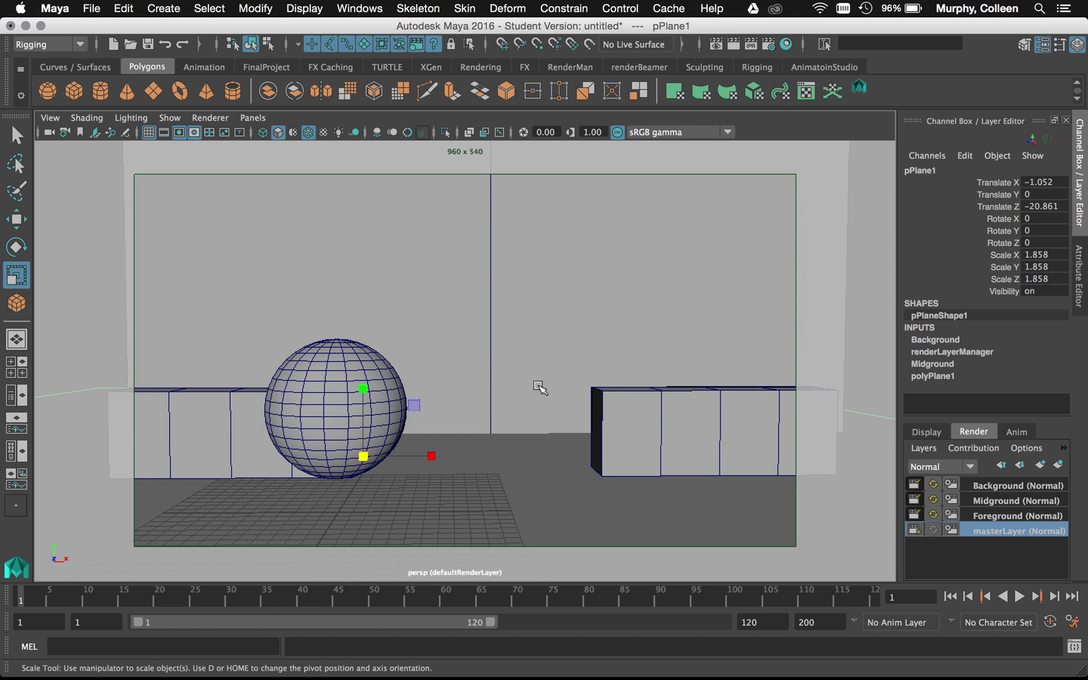
{"action": "scroll", "coordinate": [512, 377], "scroll_direction": "up", "scroll_amount": 5}
{"action": "scroll", "coordinate": [247, 348], "scroll_direction": "up", "scroll_amount": 2}
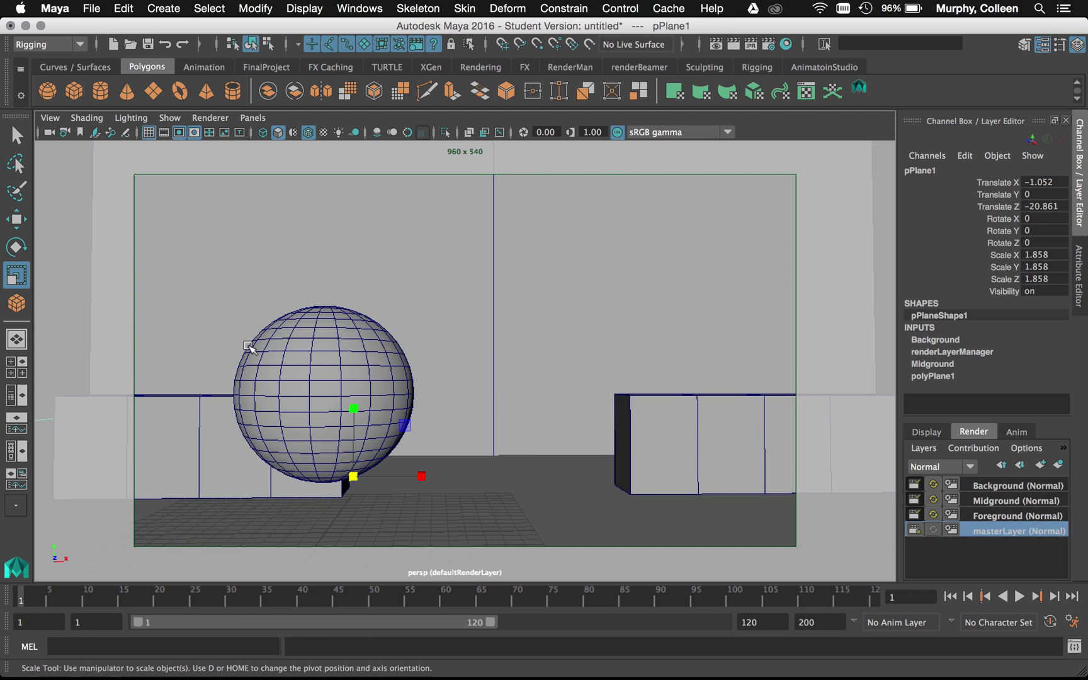
{"action": "left_click", "coordinate": [284, 343]}
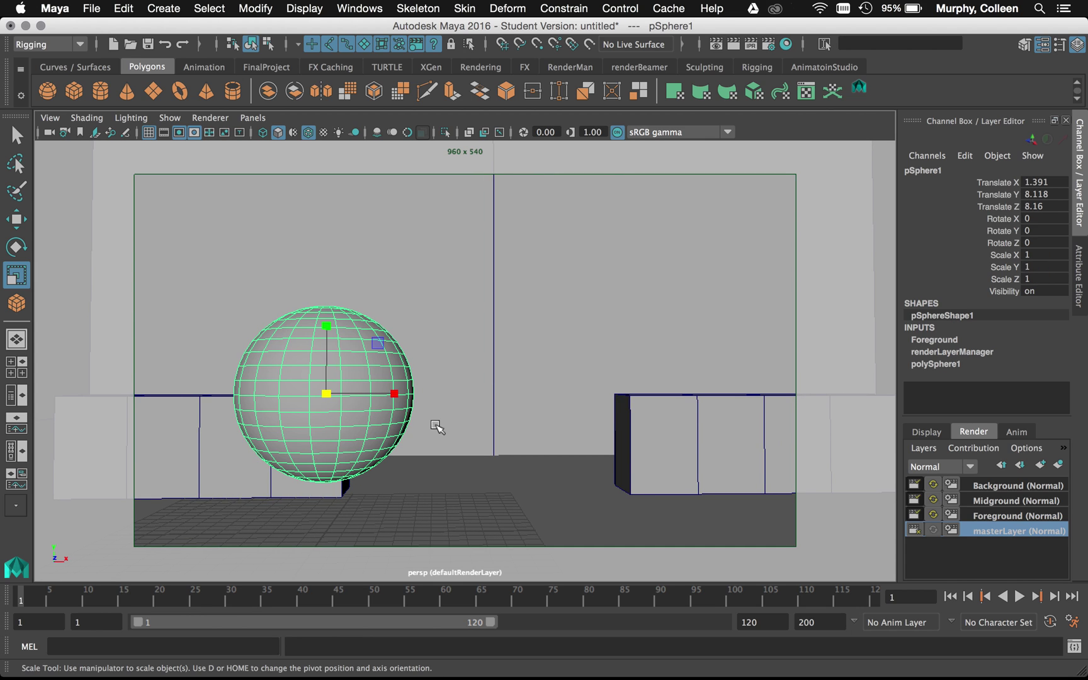
{"action": "left_click", "coordinate": [636, 462]}
{"action": "left_click", "coordinate": [293, 483]}
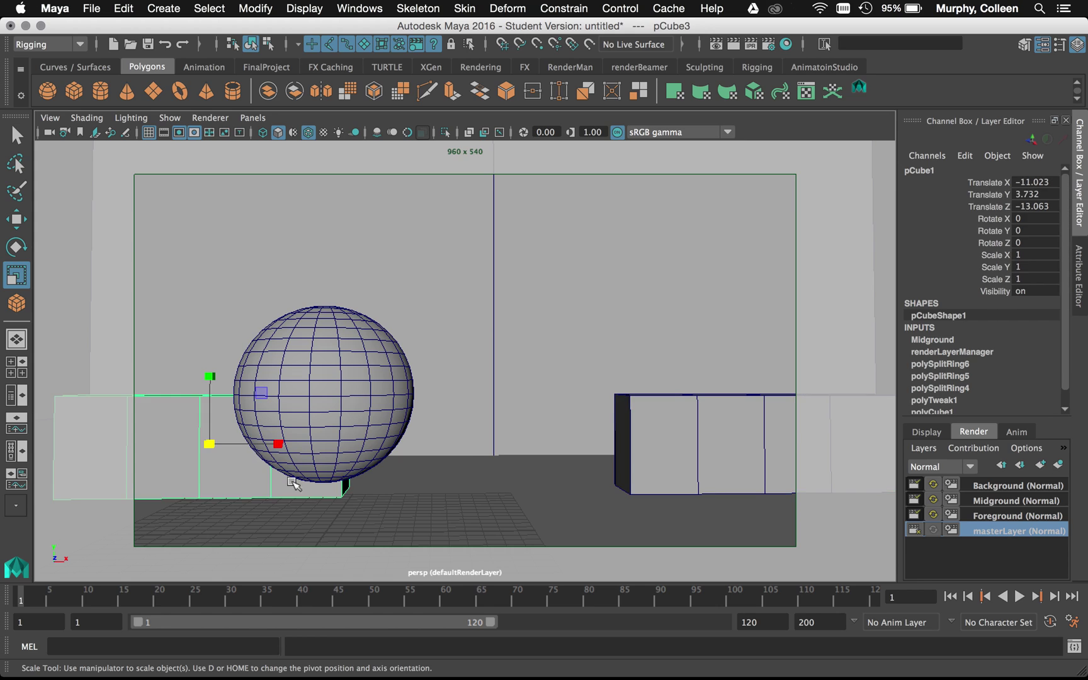
{"action": "left_click", "coordinate": [490, 299]}
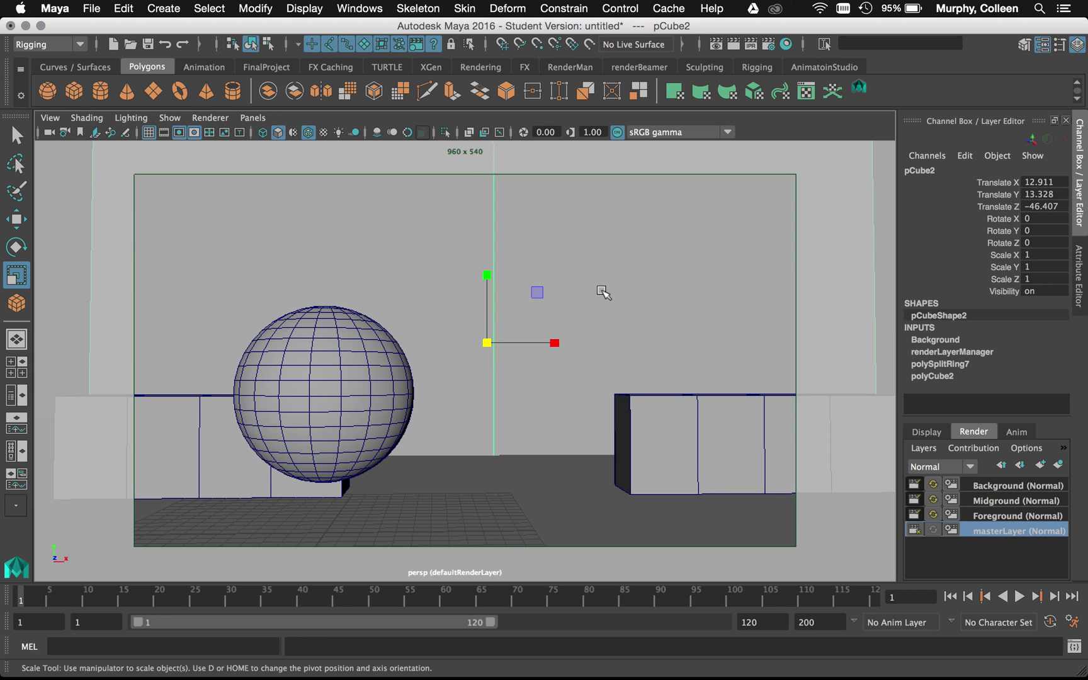
{"action": "left_click", "coordinate": [558, 530]}
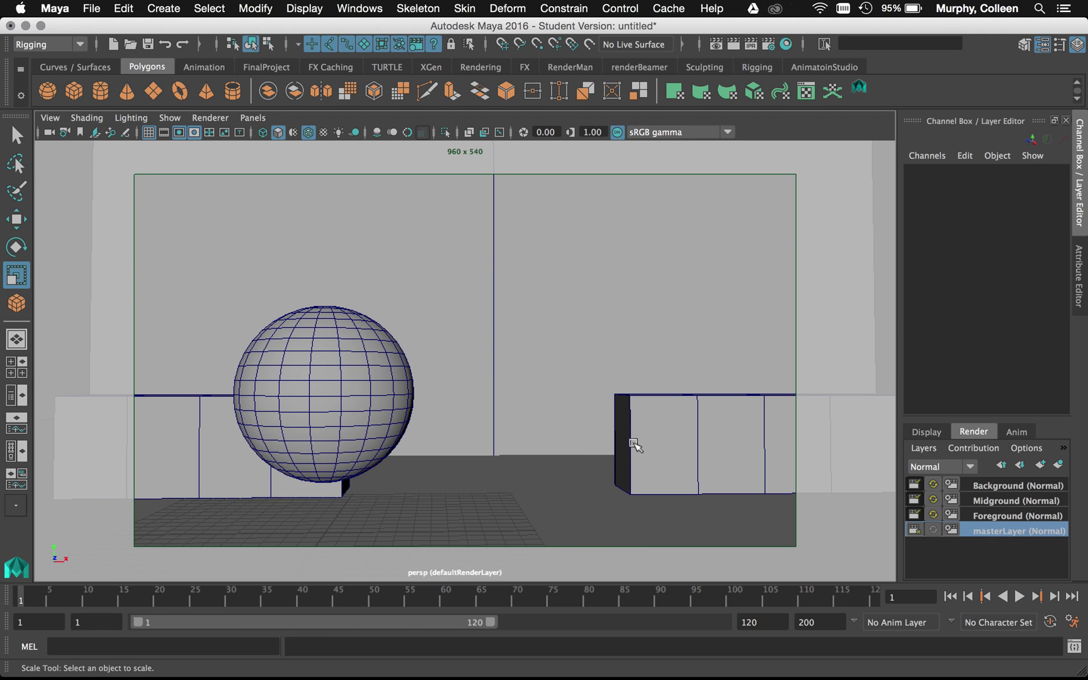
Create a new render layer holding only the ground plane pPlane1
{"action": "right_click_drag", "start_coordinate": [632, 442], "coordinate": [602, 451], "text": "alt"}
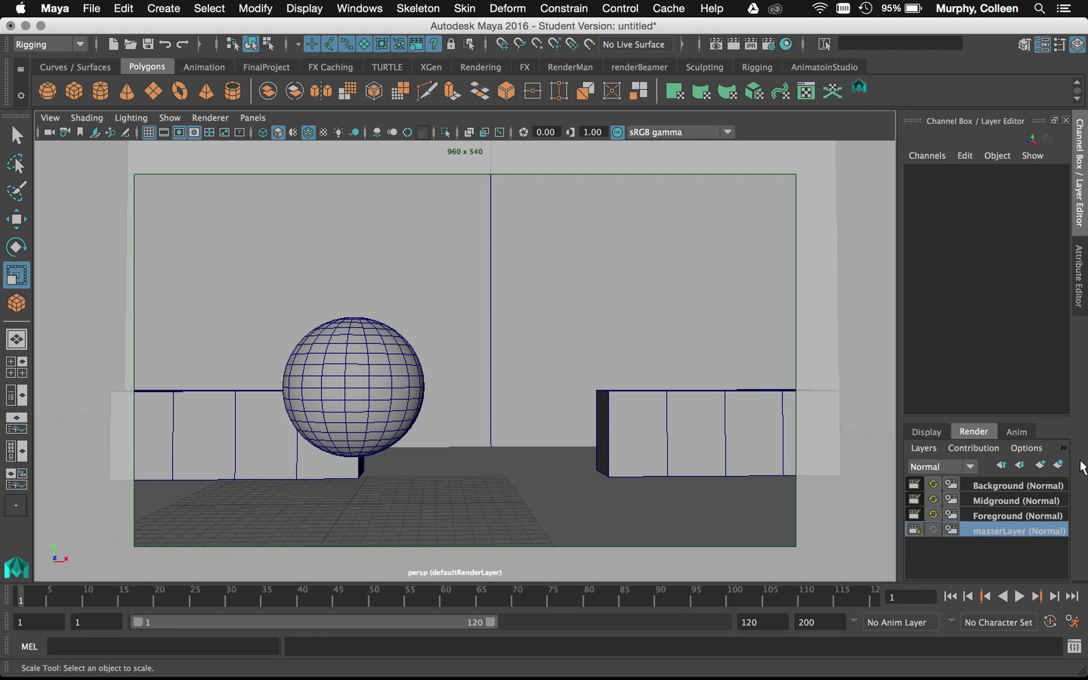
{"action": "right_click_drag", "start_coordinate": [736, 521], "coordinate": [719, 403], "text": "alt"}
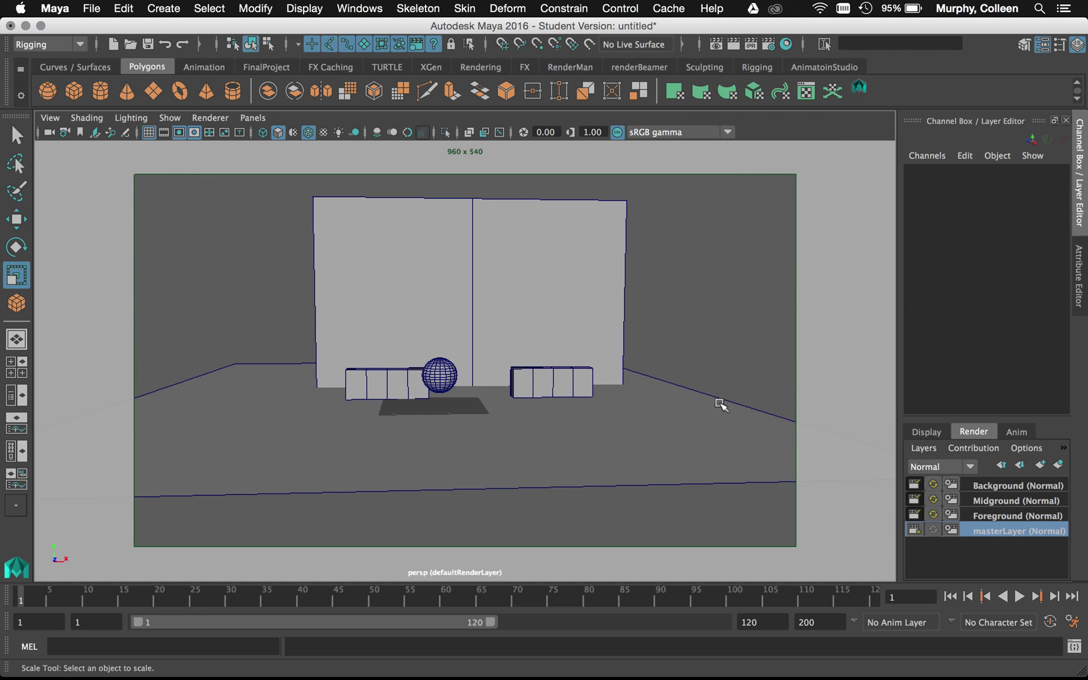
{"action": "left_click", "coordinate": [798, 444]}
{"action": "left_click", "coordinate": [1059, 467]}
{"action": "double_click", "coordinate": [1007, 485]}
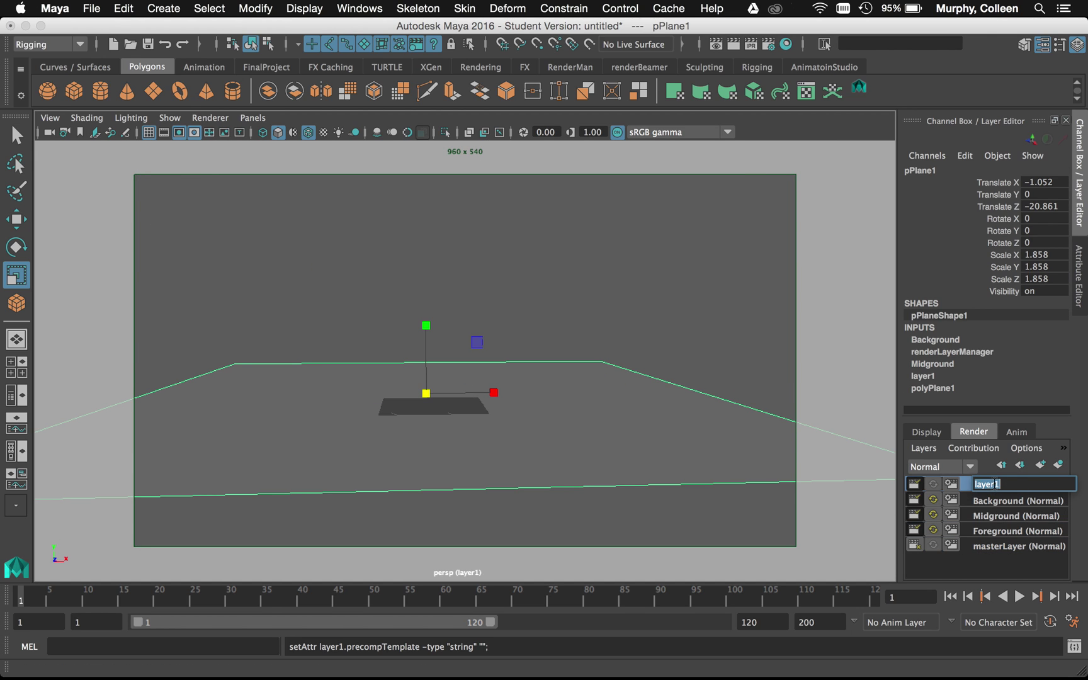
Name the new layer Ground, then view Foreground, Midground, Background and Ground in turn
{"action": "type", "text": "Ground"}
{"action": "key", "text": "Return"}
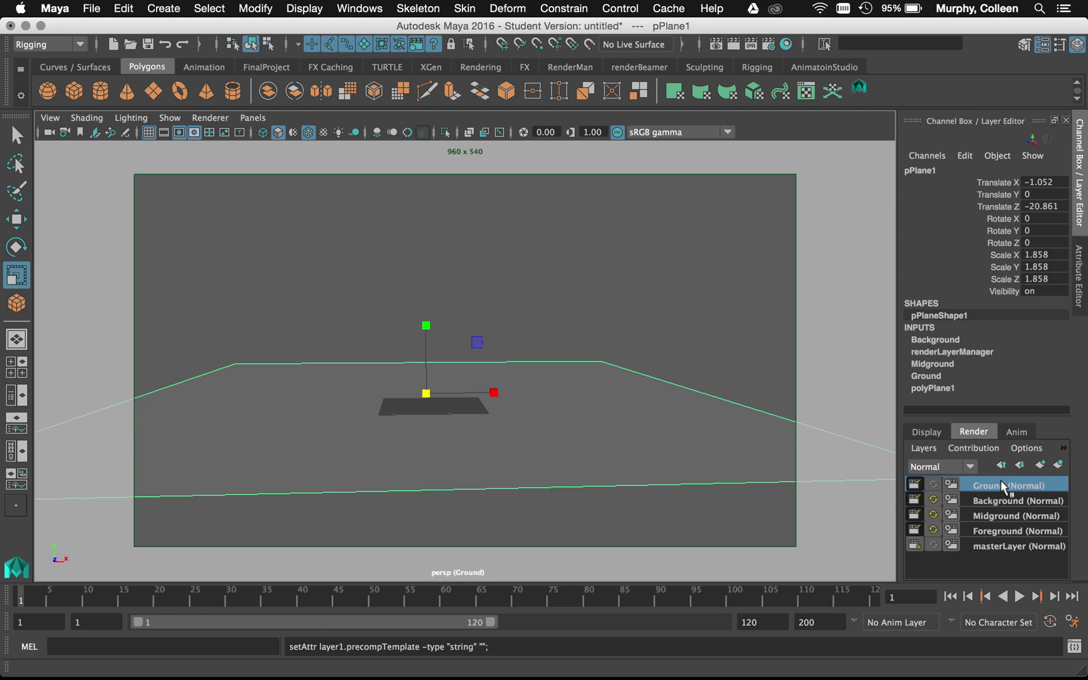
{"action": "left_click", "coordinate": [996, 545]}
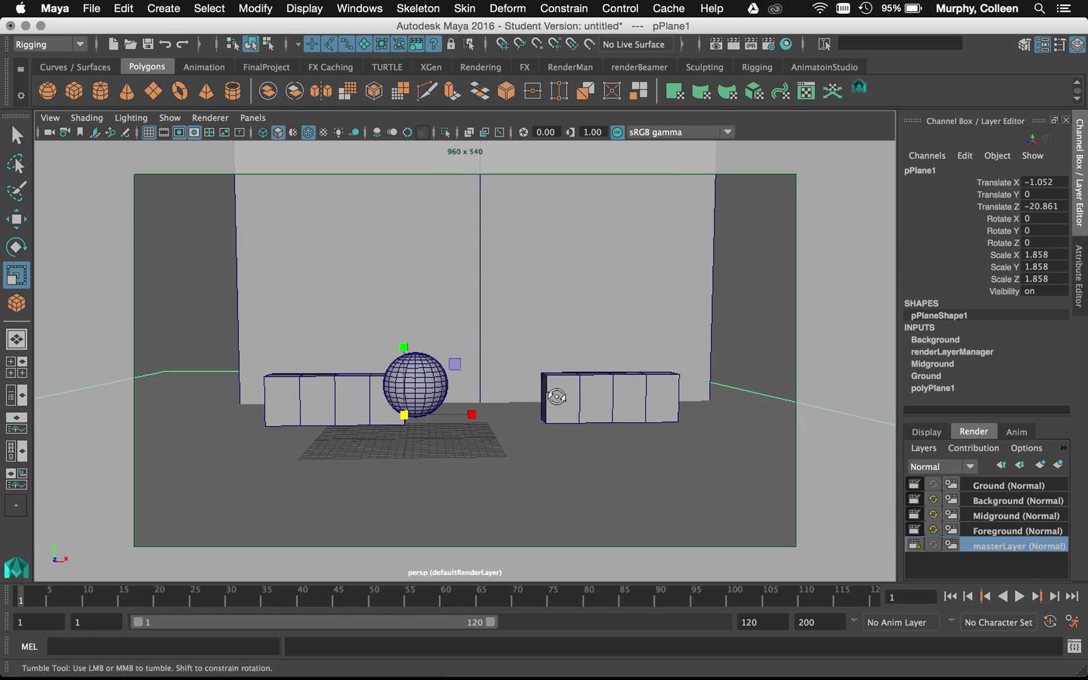
{"action": "left_click", "coordinate": [1013, 531]}
{"action": "scroll", "coordinate": [647, 401], "scroll_direction": "up", "scroll_amount": 3}
{"action": "scroll", "coordinate": [646, 401], "scroll_direction": "up", "scroll_amount": 1}
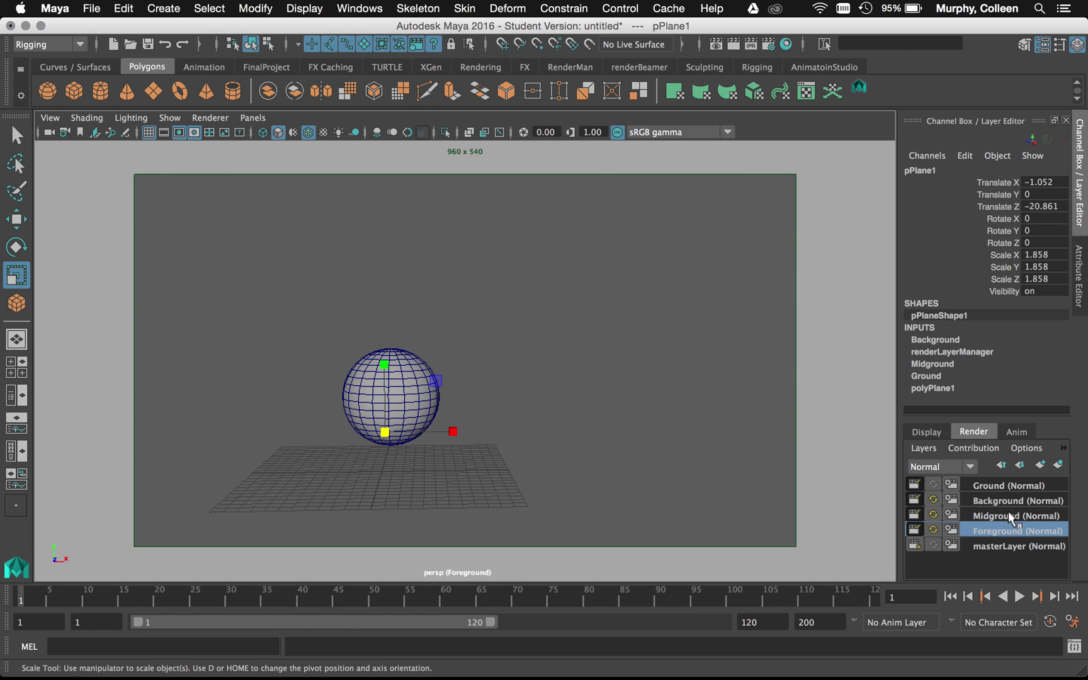
{"action": "left_click", "coordinate": [1005, 513]}
{"action": "left_click", "coordinate": [1007, 502]}
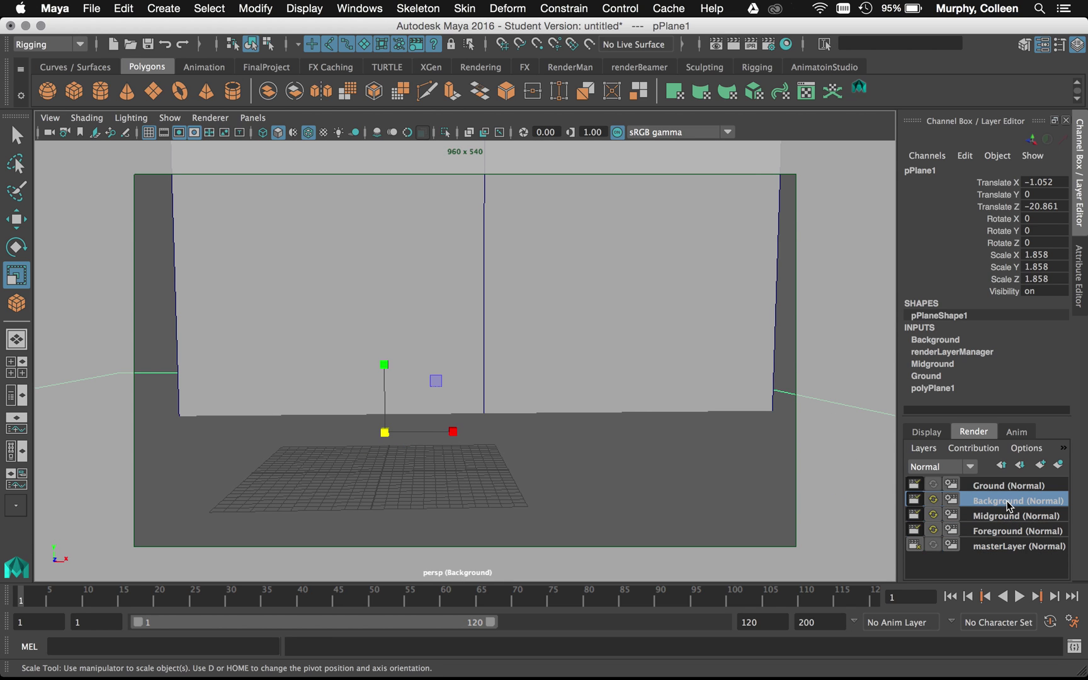
{"action": "left_click", "coordinate": [1006, 486]}
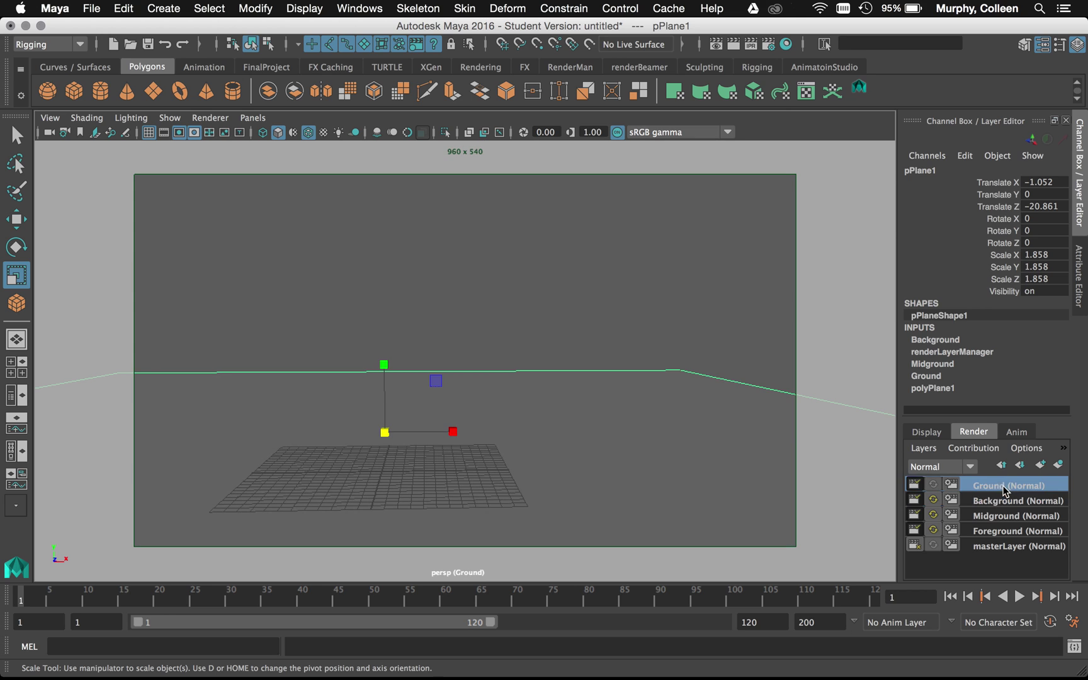
{"action": "left_click", "coordinate": [1007, 545]}
Orbit the full scene, cycle Background, Midground and Foreground, and end on masterLayer
{"action": "left_click_drag", "start_coordinate": [605, 431], "coordinate": [586, 387], "text": "alt"}
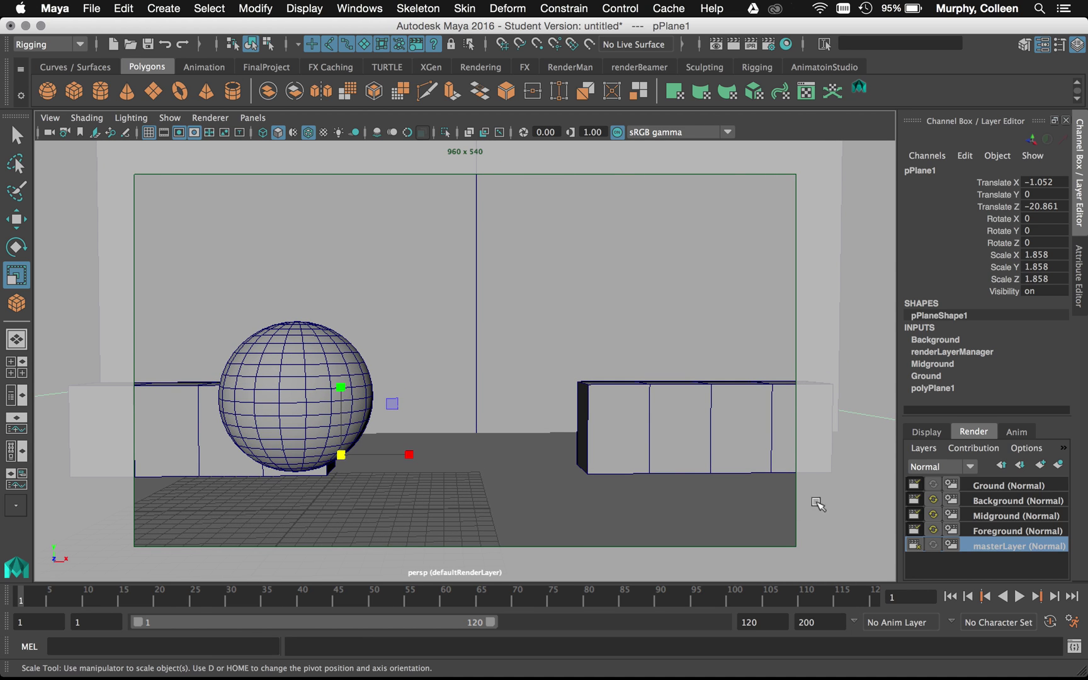
{"action": "left_click", "coordinate": [997, 500]}
{"action": "left_click", "coordinate": [1003, 519]}
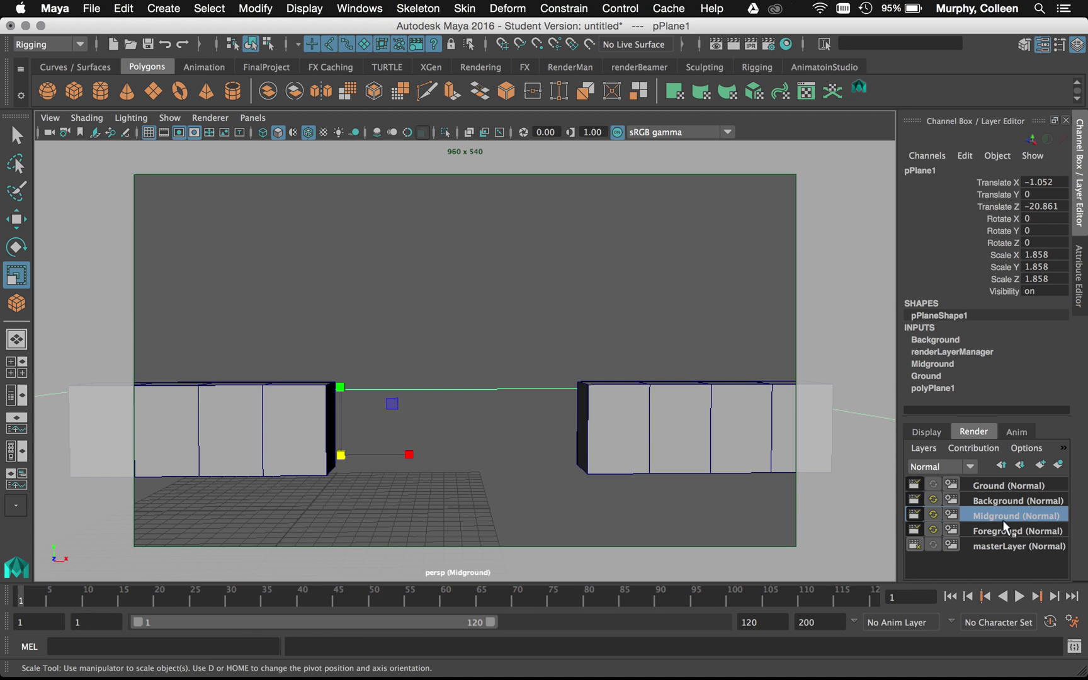
{"action": "left_click", "coordinate": [1007, 532]}
{"action": "left_click", "coordinate": [1010, 546]}
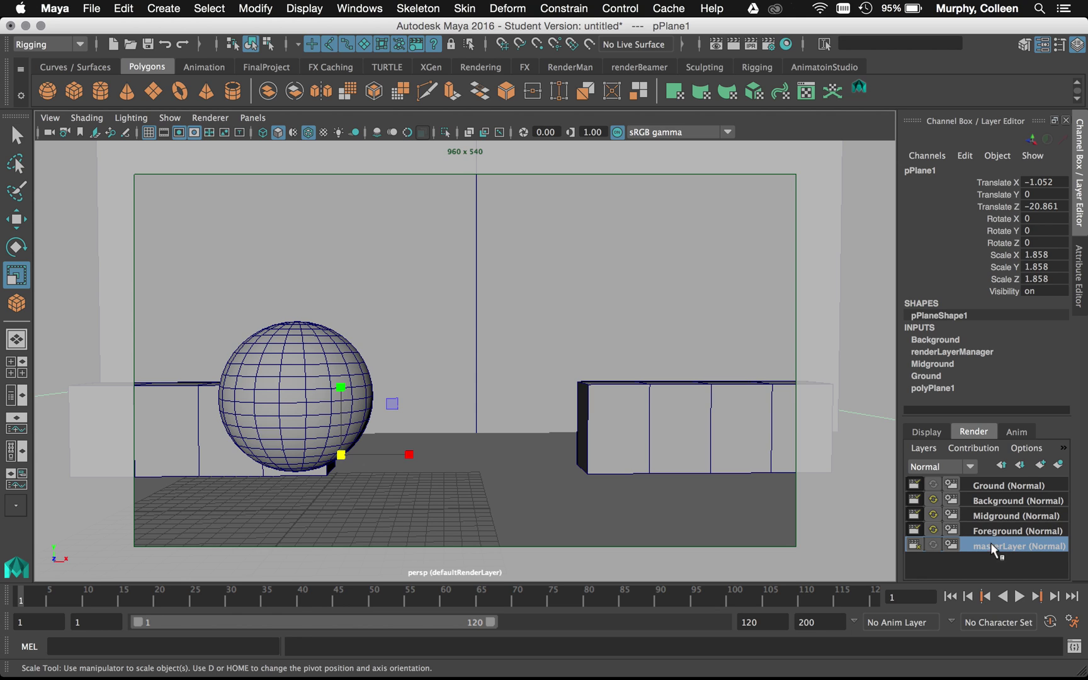
Reopen the Foreground layer's render settings and check the renderer list without changing it
{"action": "left_click", "coordinate": [959, 527]}
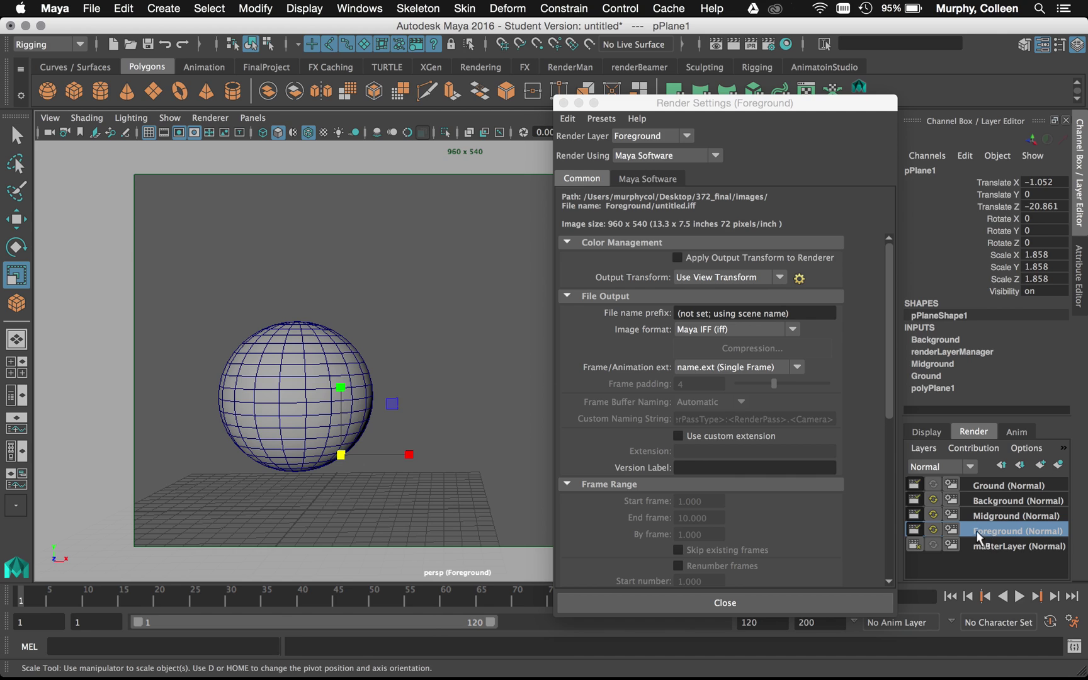
{"action": "left_click", "coordinate": [563, 103]}
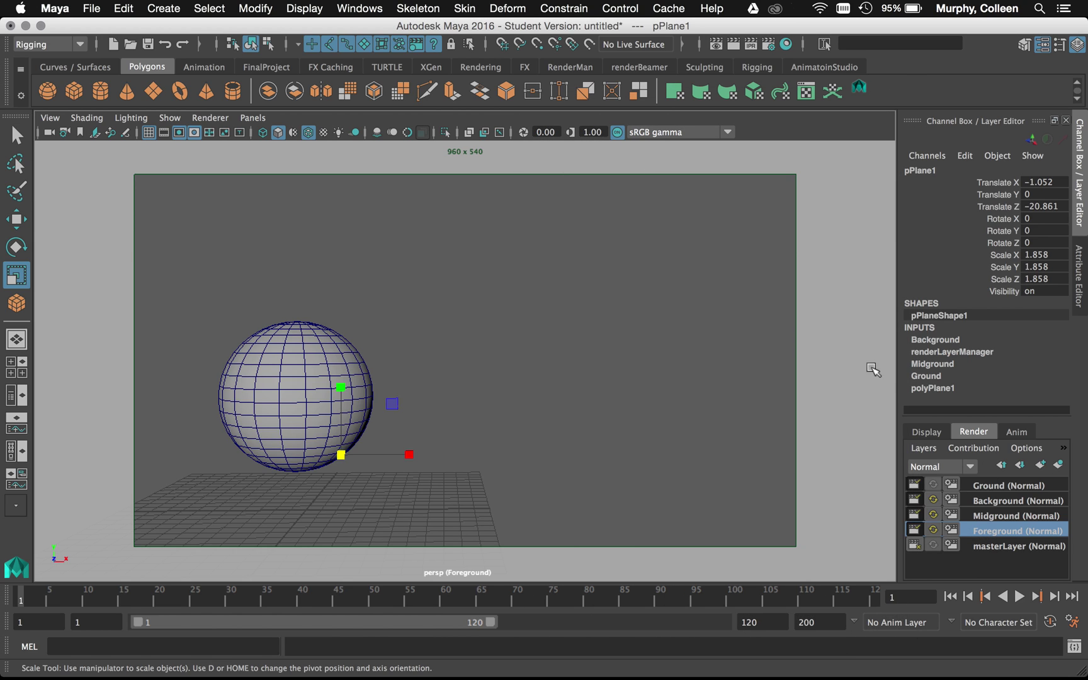
{"action": "left_click", "coordinate": [950, 529]}
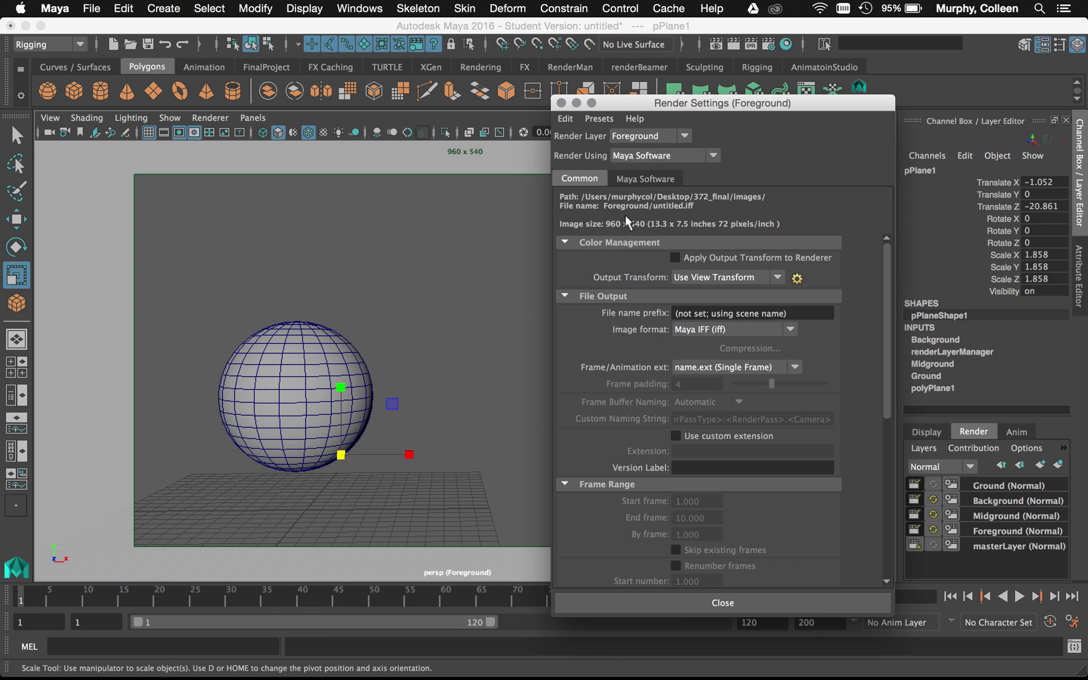
{"action": "left_click", "coordinate": [652, 179]}
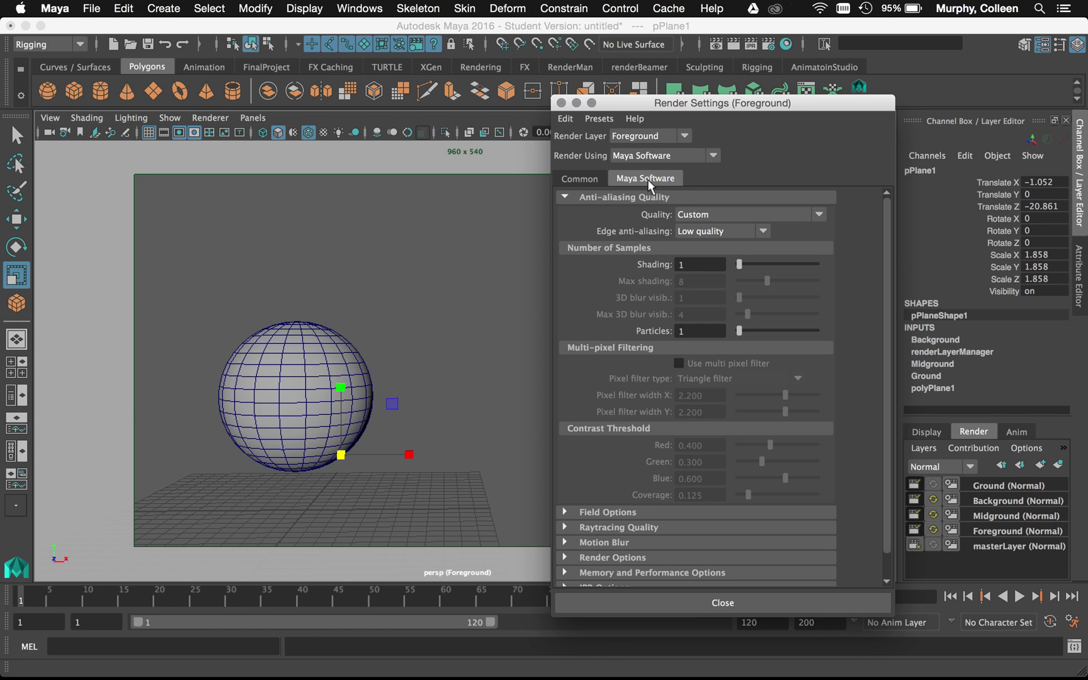
{"action": "left_click", "coordinate": [664, 154]}
{"action": "key", "text": "Escape"}
In the Plug-in Manager, set Mayatomr.bundle to auto load, then close it
{"action": "left_click", "coordinate": [353, 8]}
{"action": "mouse_move", "coordinate": [478, 105]}
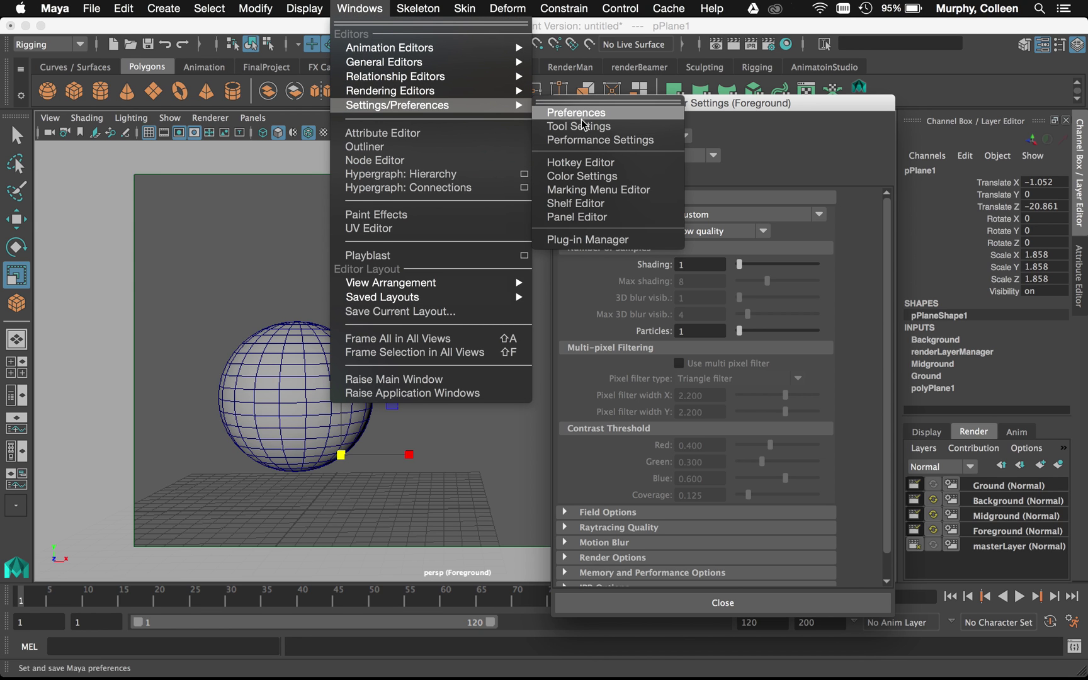
{"action": "left_click", "coordinate": [568, 240]}
{"action": "scroll", "coordinate": [442, 374], "scroll_direction": "down", "scroll_amount": 15}
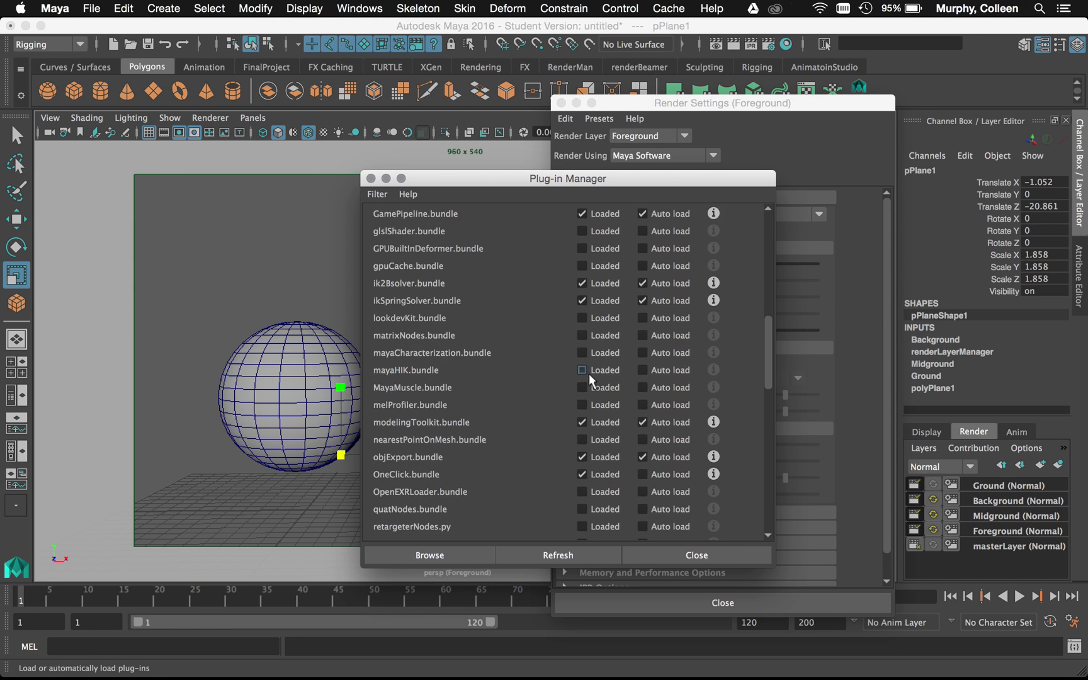
{"action": "scroll", "coordinate": [522, 412], "scroll_direction": "down", "scroll_amount": 8}
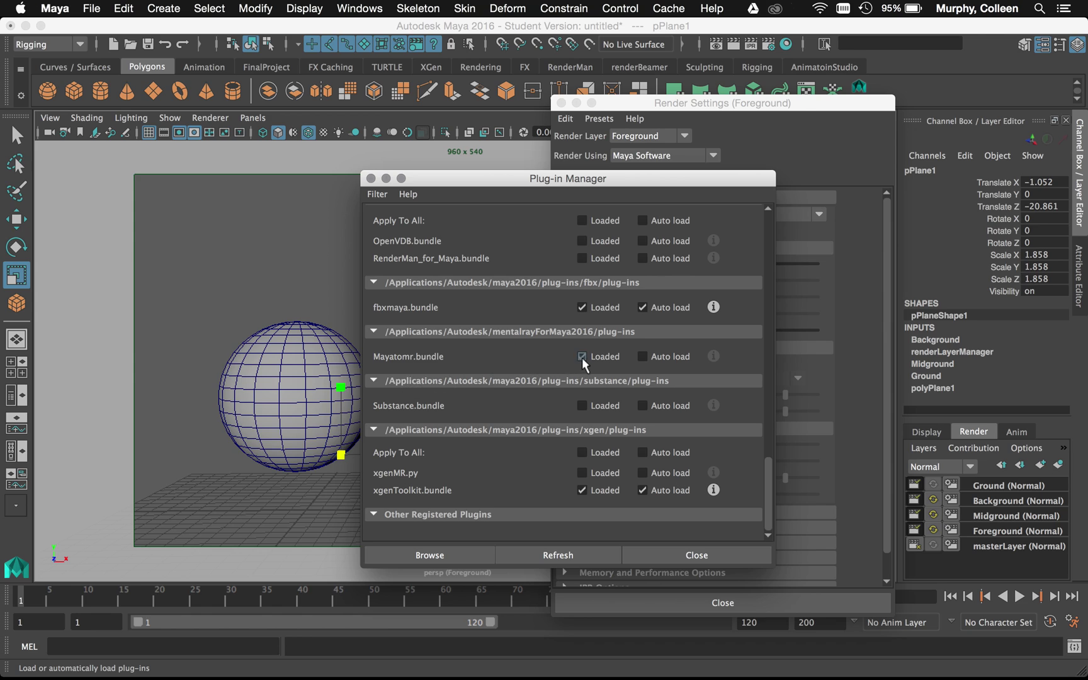
{"action": "left_click", "coordinate": [642, 357]}
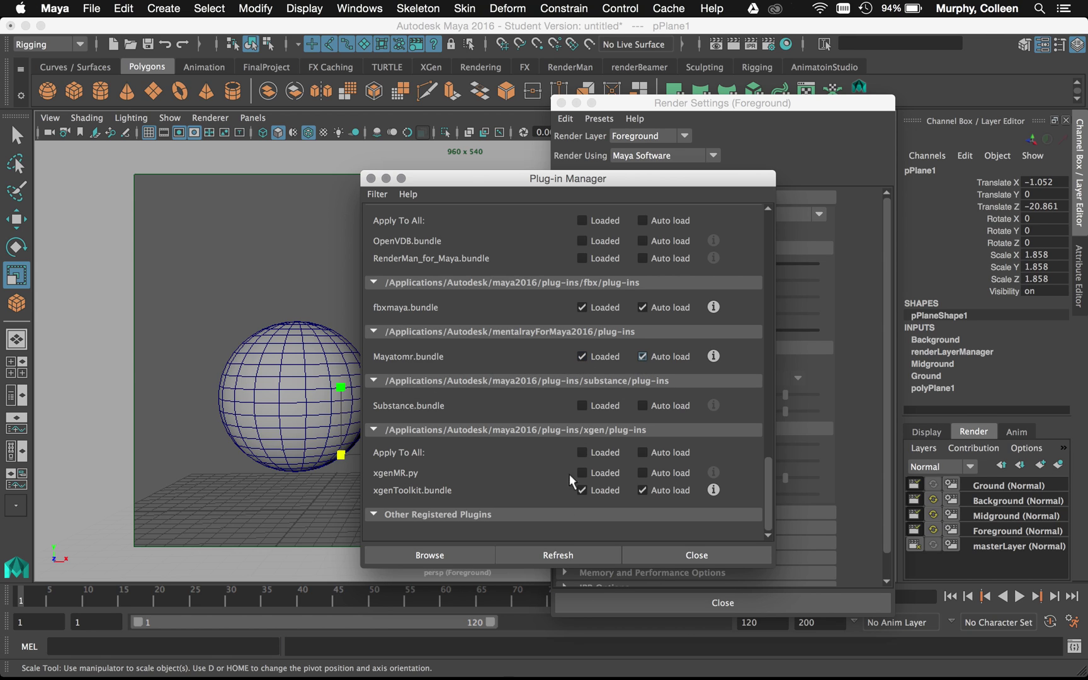
{"action": "left_click", "coordinate": [657, 557]}
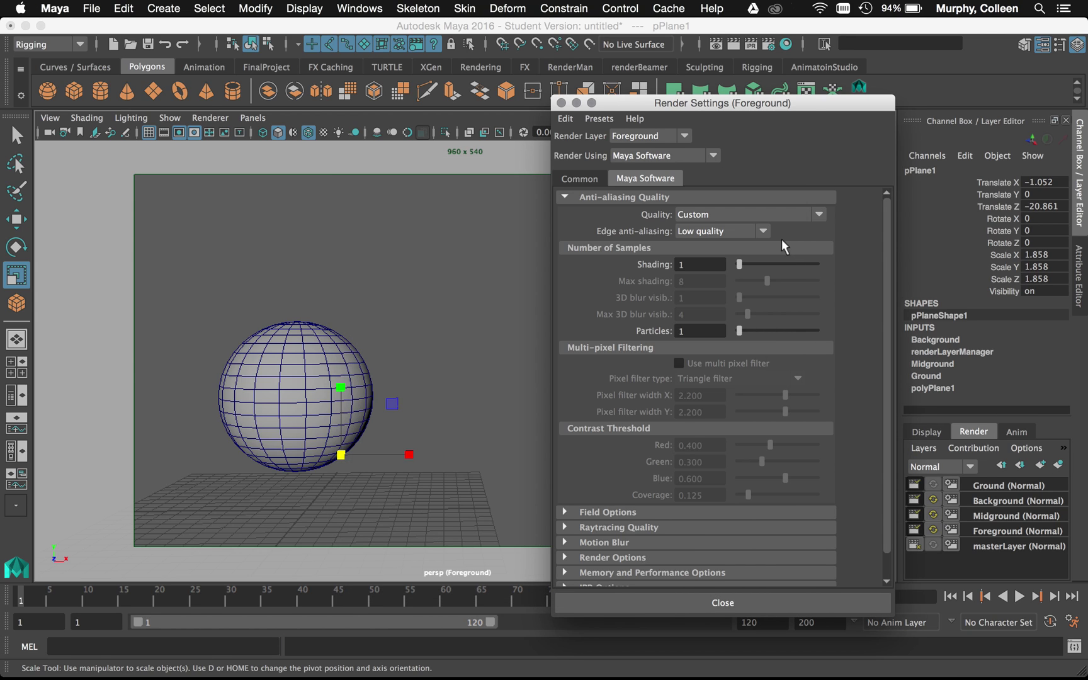
Switch the Foreground layer to mental ray and override Overall Quality to 0.40
{"action": "left_click", "coordinate": [654, 163]}
{"action": "left_click", "coordinate": [653, 216]}
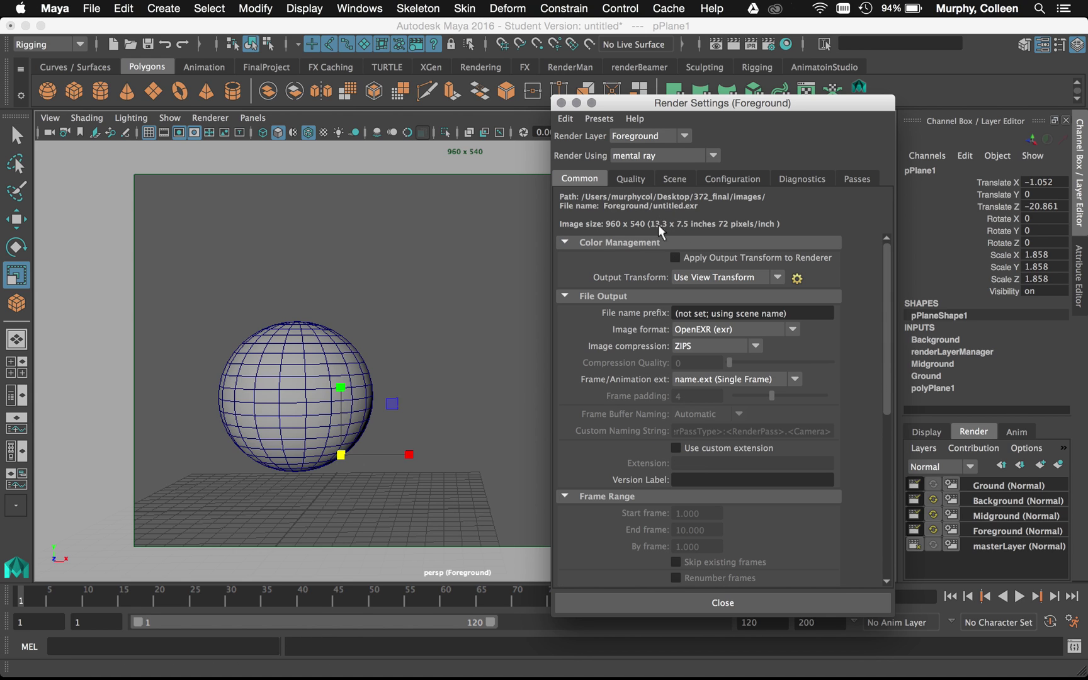
{"action": "left_click", "coordinate": [644, 178]}
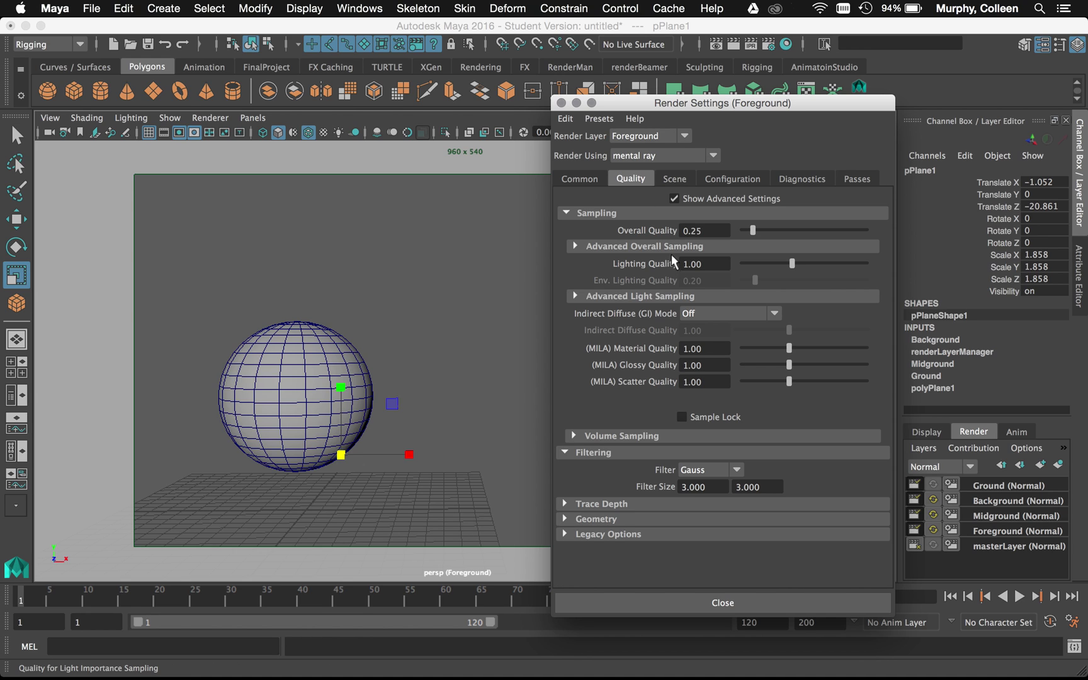
{"action": "right_click", "coordinate": [649, 231]}
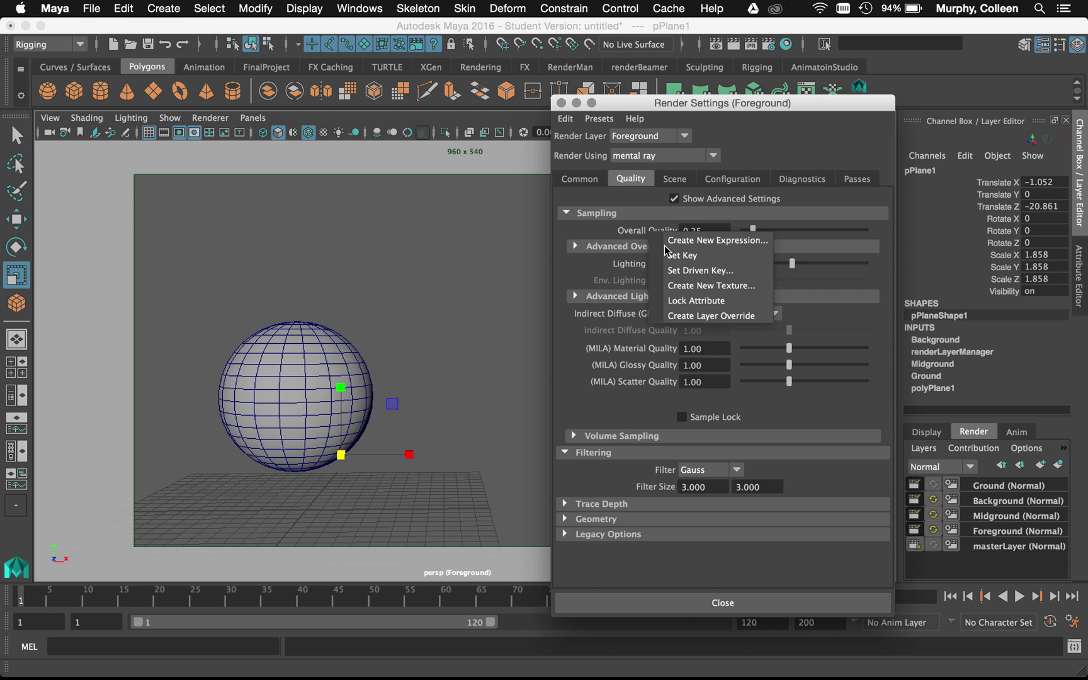
{"action": "left_click", "coordinate": [692, 316]}
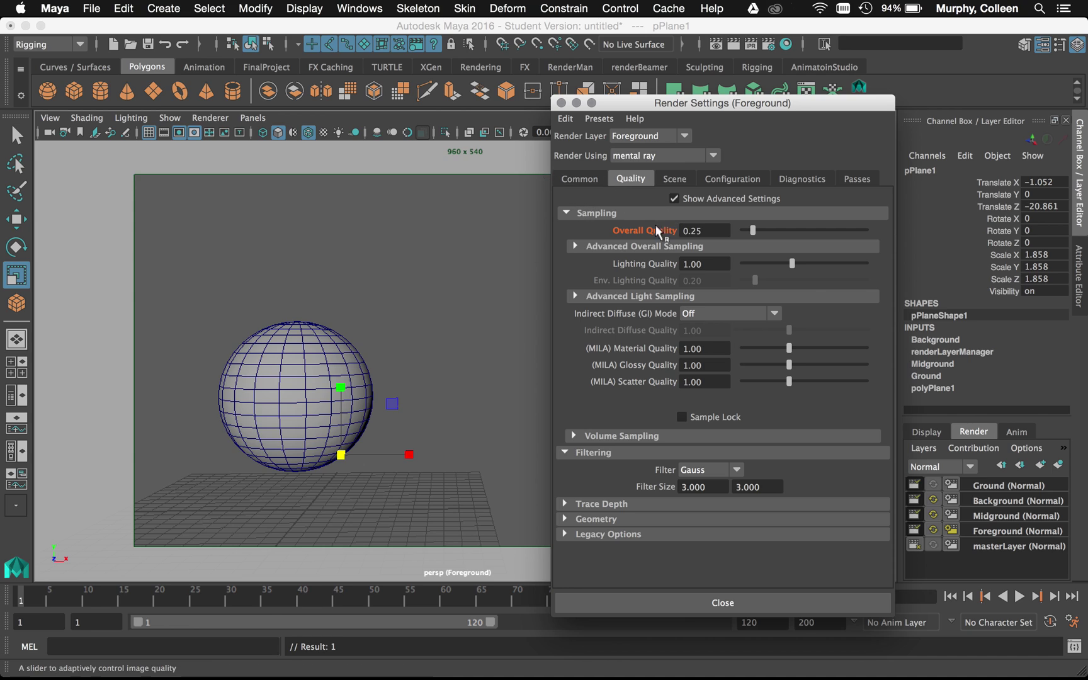
{"action": "double_click", "coordinate": [698, 230]}
{"action": "type", "text": "."}
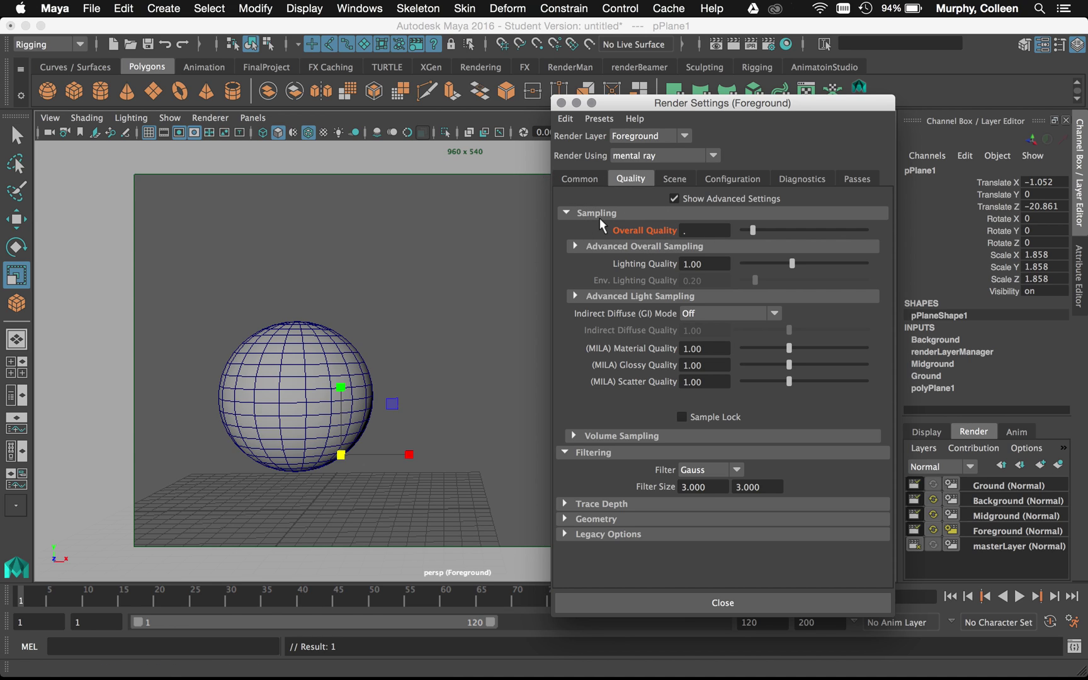
{"action": "type", "text": "4"}
{"action": "key", "text": "Return"}
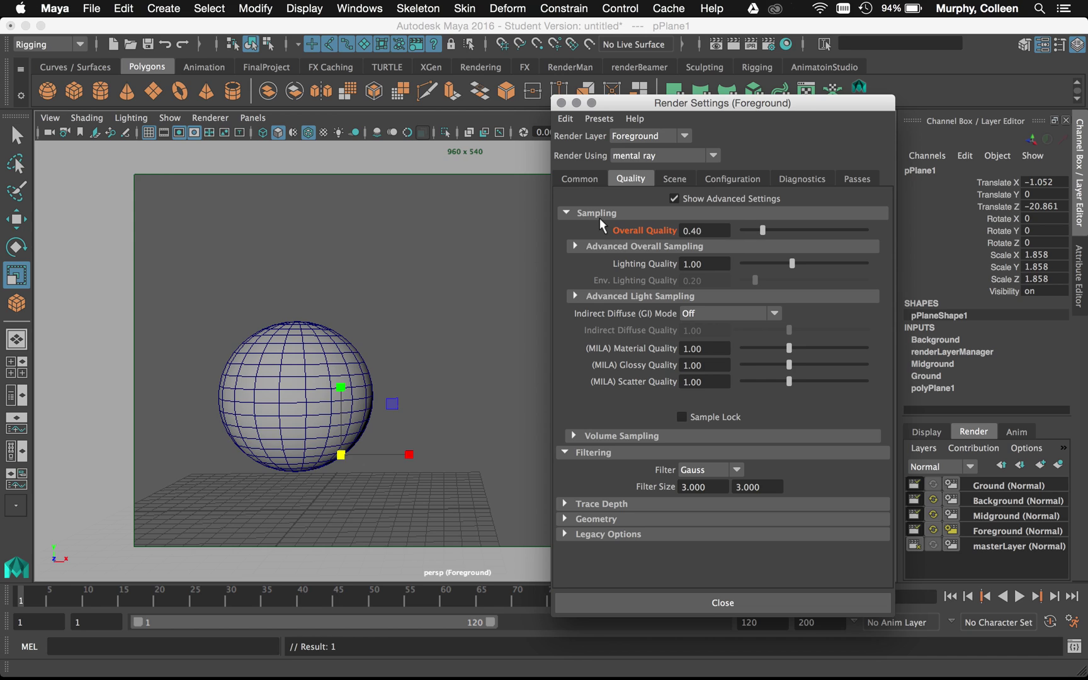
Add a Foreground layer override setting Lighting Quality to 2.00
{"action": "right_click", "coordinate": [647, 265]}
{"action": "left_click", "coordinate": [700, 288]}
{"action": "type", "text": "2"}
{"action": "key", "text": "Return"}
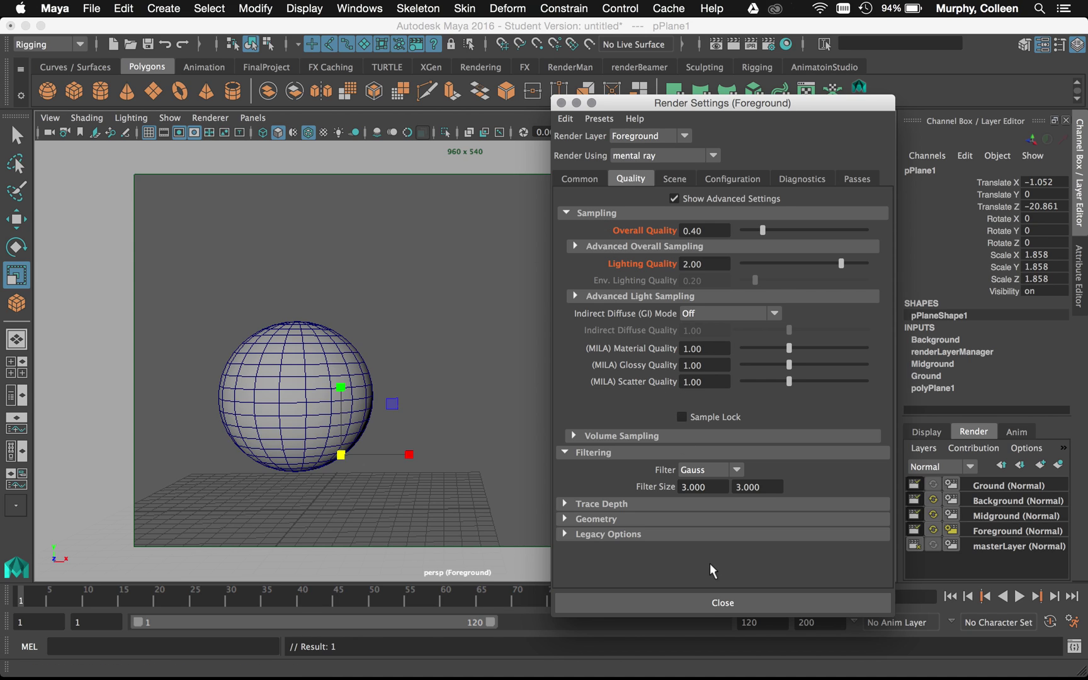
Close Render Settings and step through the masterLayer, Foreground, Midground, Background and Ground layers
{"action": "left_click", "coordinate": [797, 602]}
{"action": "left_click", "coordinate": [1001, 546]}
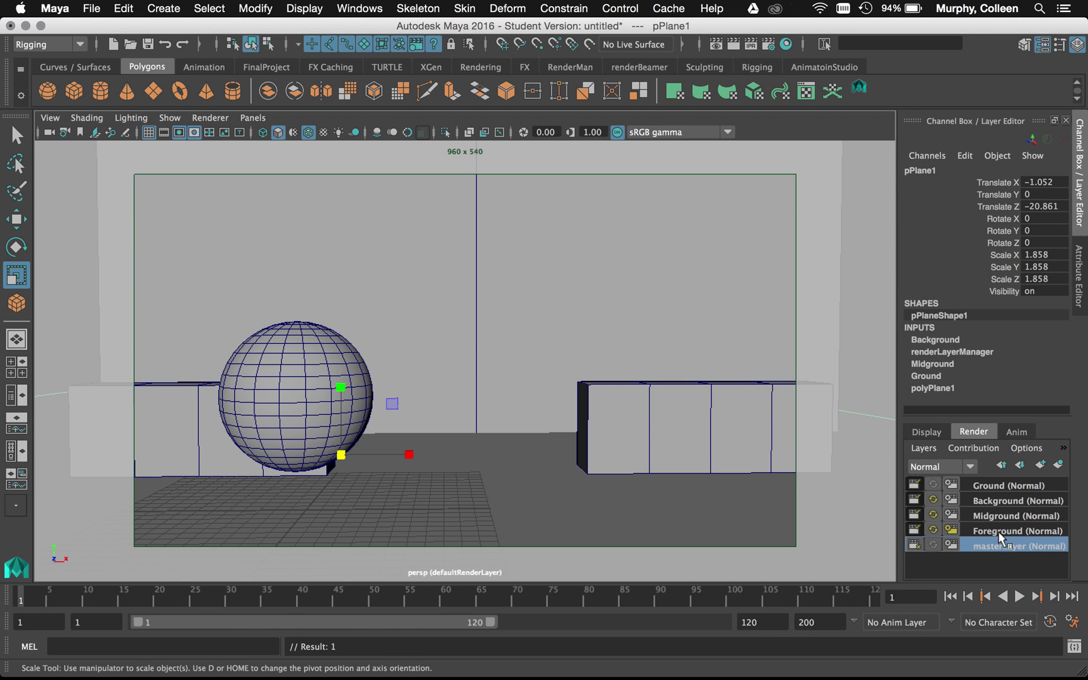
{"action": "left_click", "coordinate": [998, 530]}
{"action": "left_click", "coordinate": [998, 516]}
{"action": "left_click", "coordinate": [999, 501]}
{"action": "left_click", "coordinate": [1001, 490]}
{"action": "left_click", "coordinate": [1000, 501]}
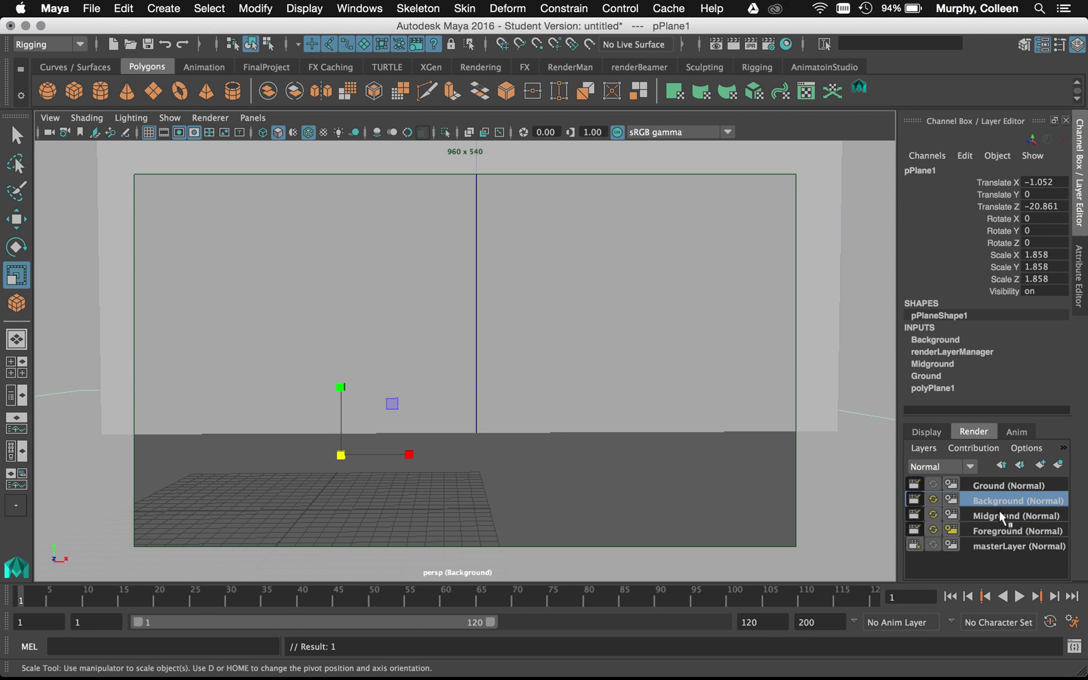
{"action": "left_click", "coordinate": [999, 516]}
{"action": "left_click", "coordinate": [1001, 531]}
{"action": "left_click", "coordinate": [1007, 546]}
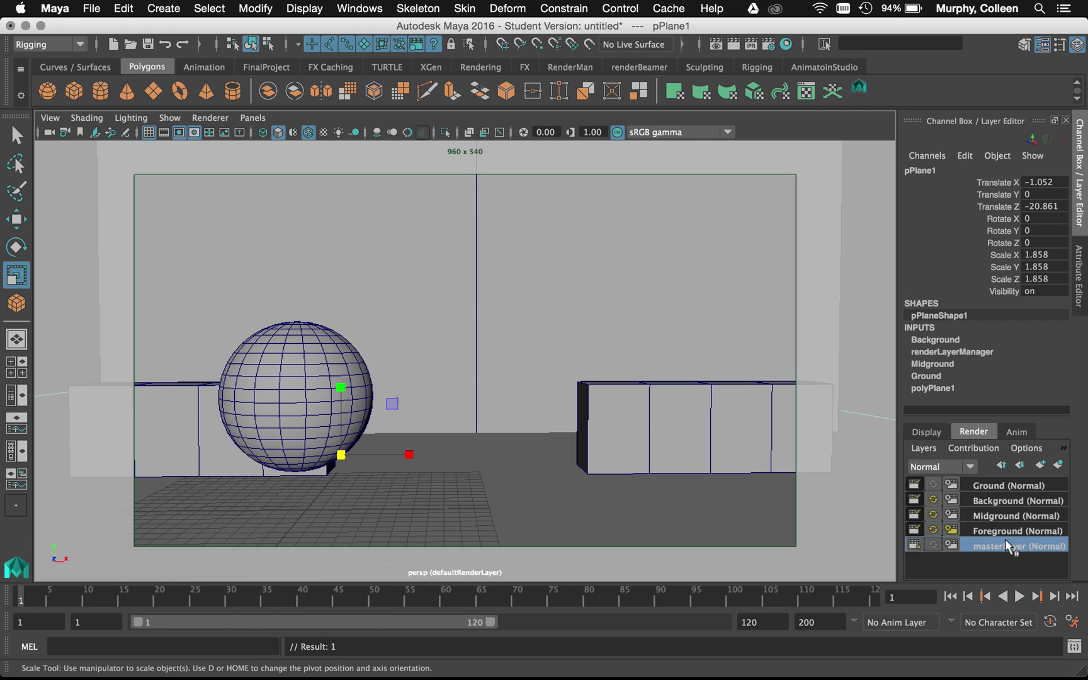
Check each layer: Foreground sphere, Midground boxes, Background walls, Ground floor, then masterLayer
{"action": "left_click", "coordinate": [1005, 531]}
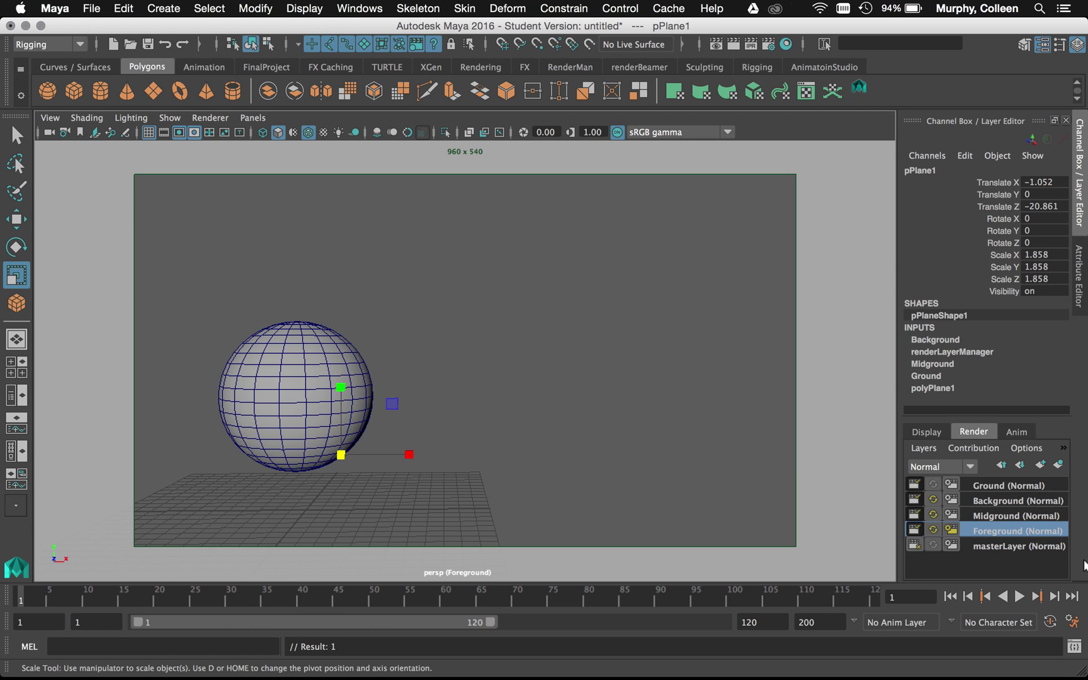
{"action": "left_click", "coordinate": [1020, 515]}
{"action": "left_click", "coordinate": [1023, 501]}
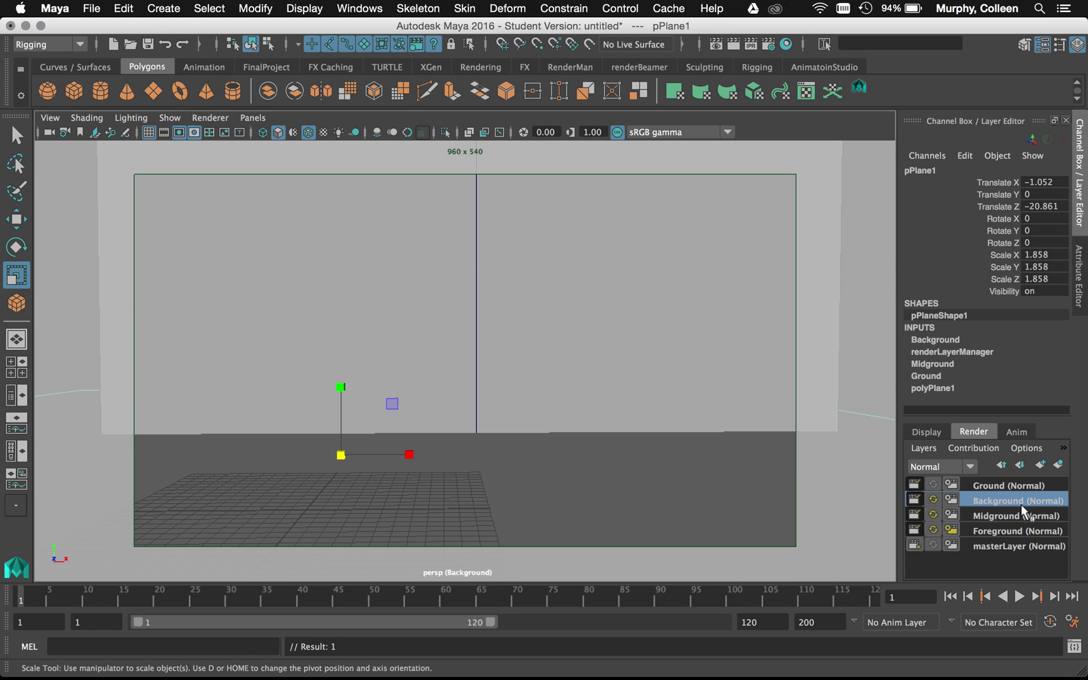
{"action": "left_click", "coordinate": [975, 486]}
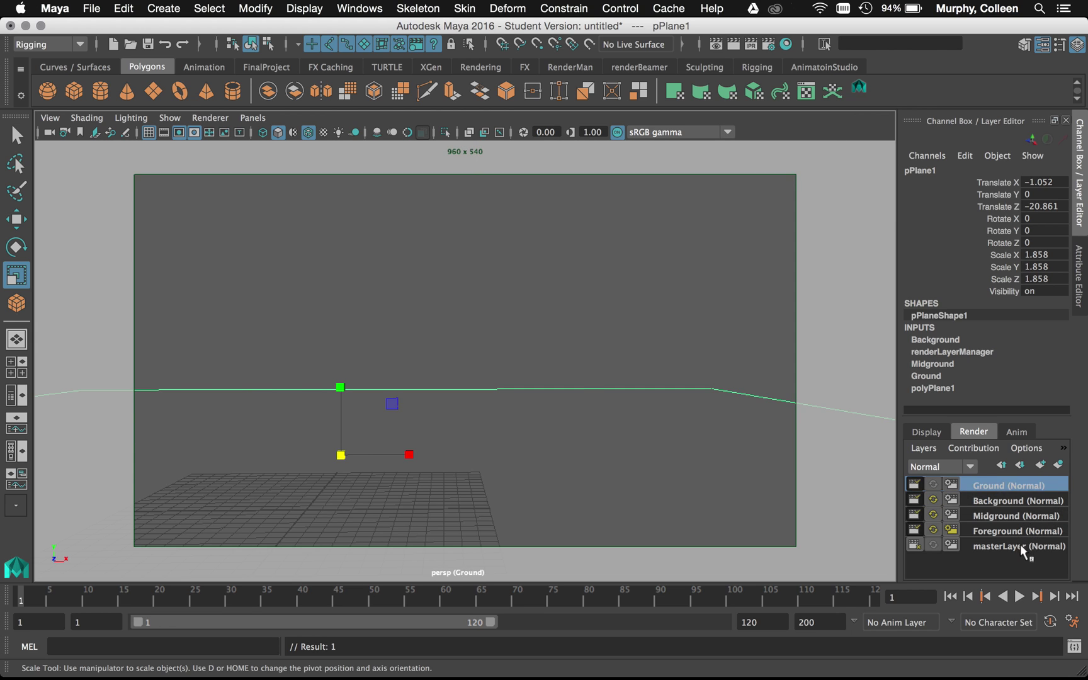
{"action": "left_click", "coordinate": [1020, 545]}
Cycle through the Foreground, Midground, Background and Ground layers again, ending on masterLayer
{"action": "left_click", "coordinate": [982, 531]}
{"action": "left_click", "coordinate": [987, 515]}
{"action": "left_click", "coordinate": [988, 501]}
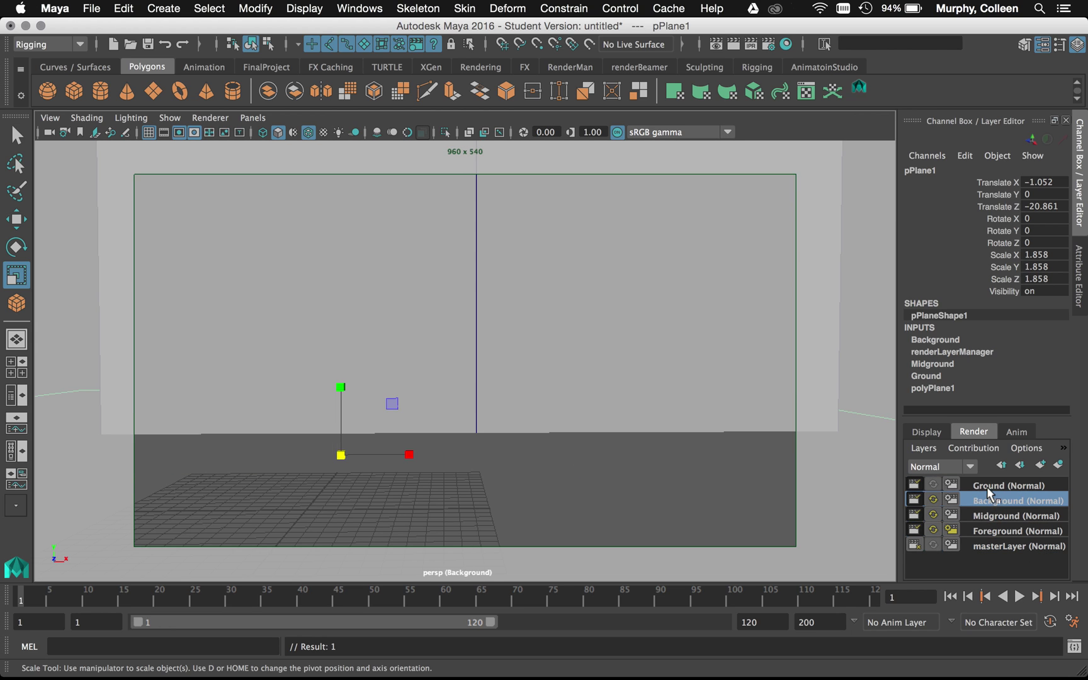
{"action": "left_click", "coordinate": [993, 515]}
{"action": "left_click", "coordinate": [991, 530]}
{"action": "left_click", "coordinate": [992, 501]}
{"action": "left_click", "coordinate": [991, 515]}
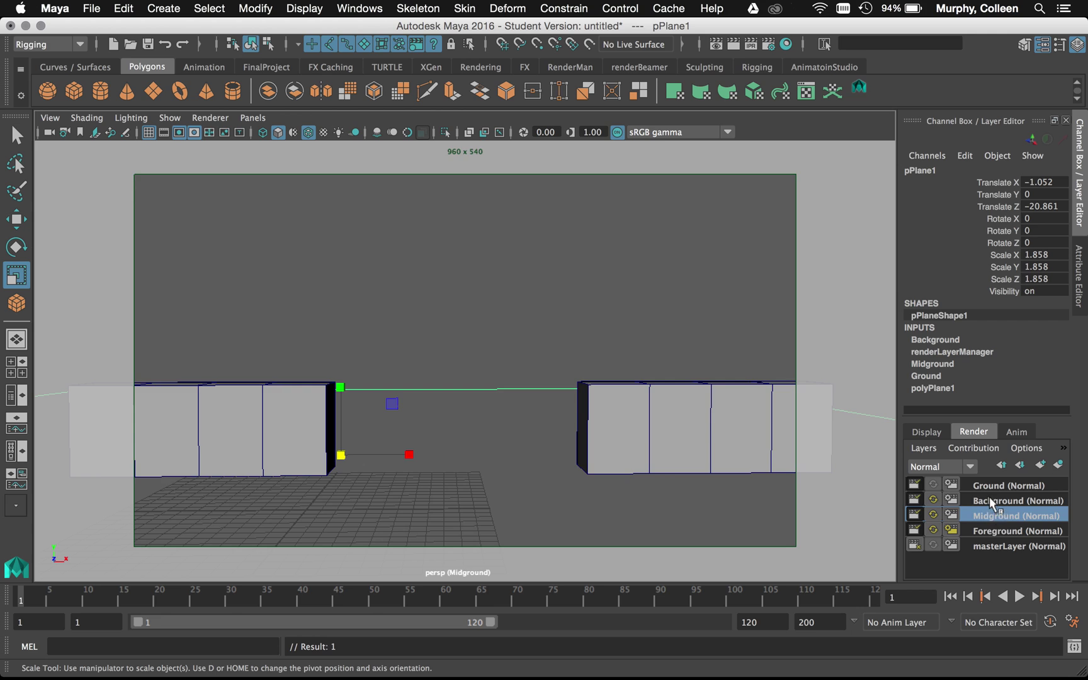
{"action": "left_click", "coordinate": [989, 501]}
{"action": "left_click", "coordinate": [990, 486]}
{"action": "left_click", "coordinate": [1002, 546]}
{"action": "left_click", "coordinate": [24, 46]}
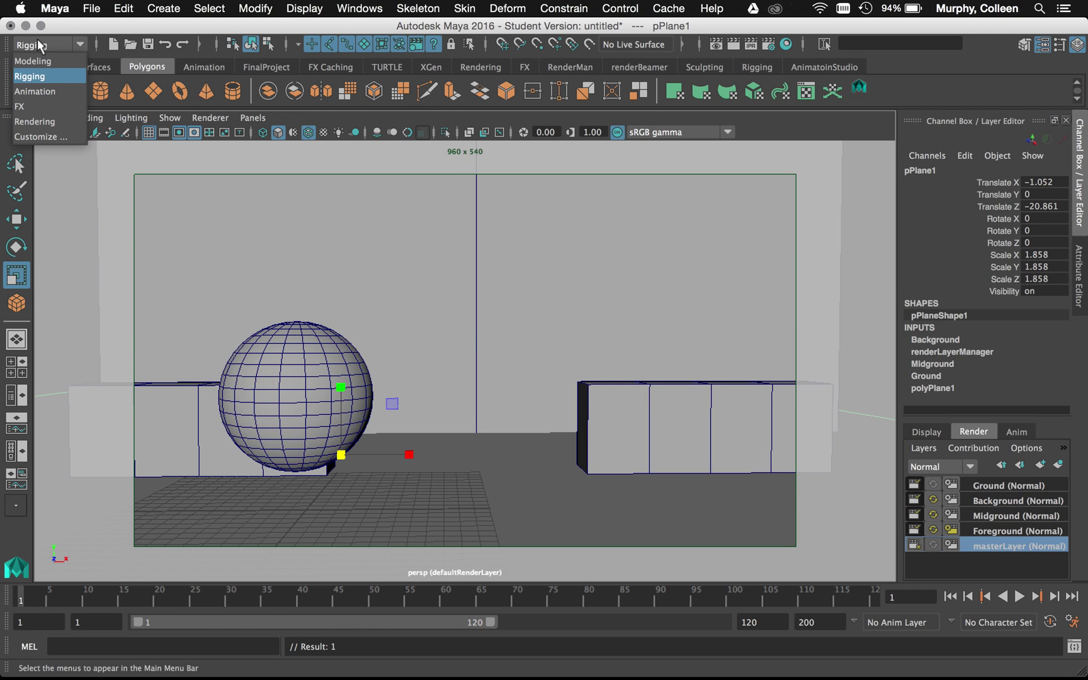
Switch to the Rendering menu set and look over the Render, Cache and File menus
{"action": "left_click", "coordinate": [69, 121]}
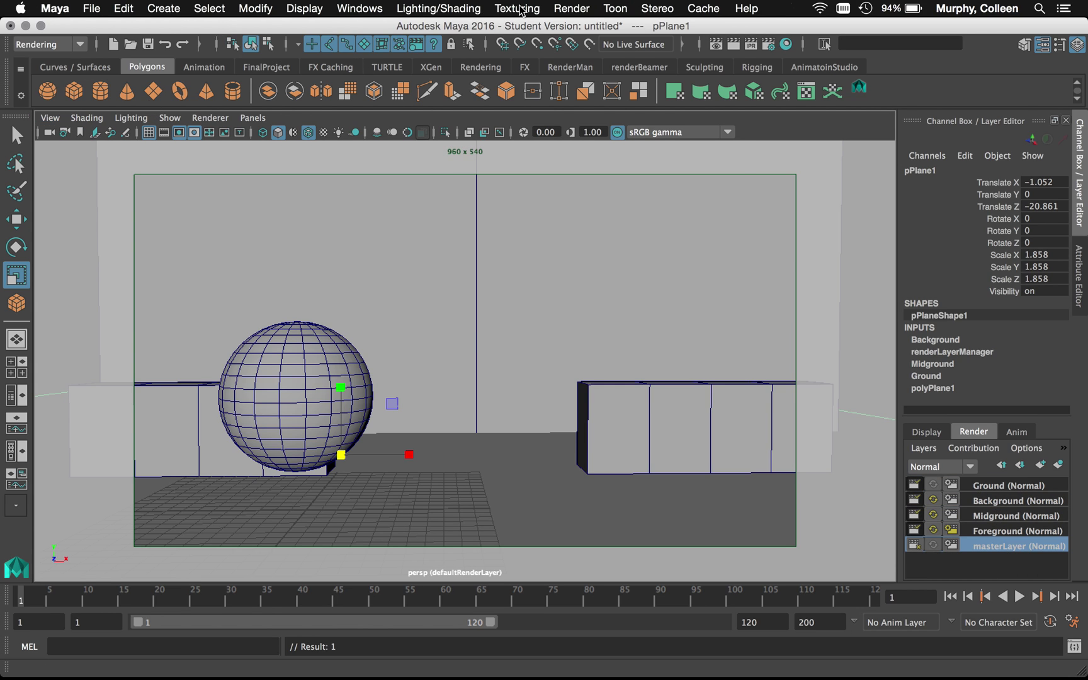
{"action": "left_click", "coordinate": [569, 8]}
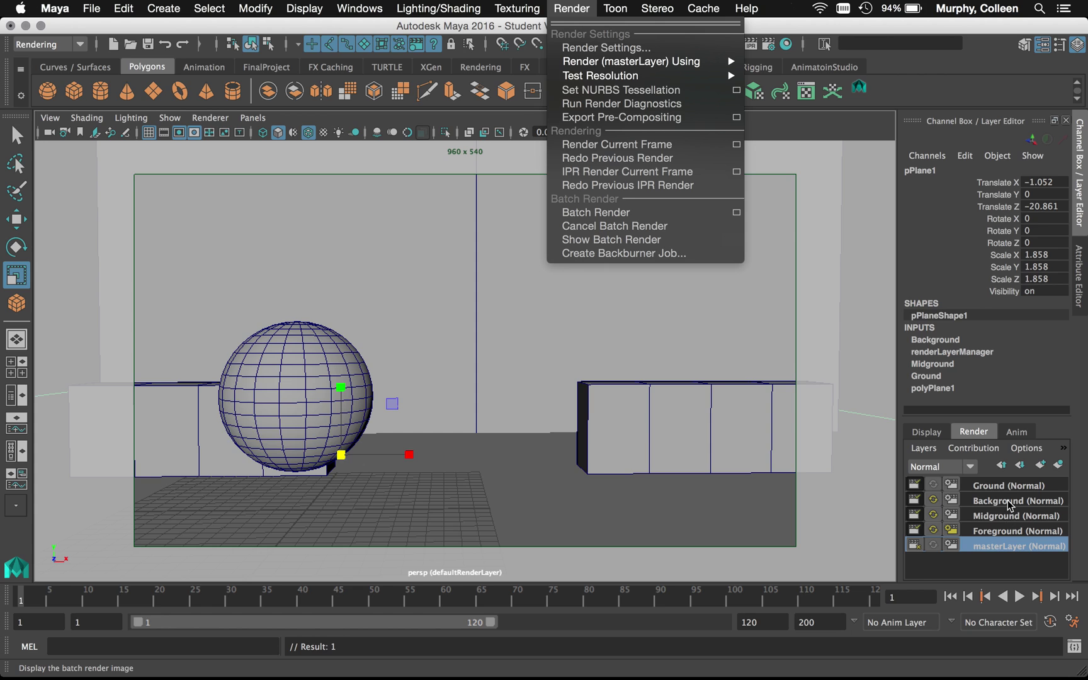
{"action": "mouse_move", "coordinate": [703, 8]}
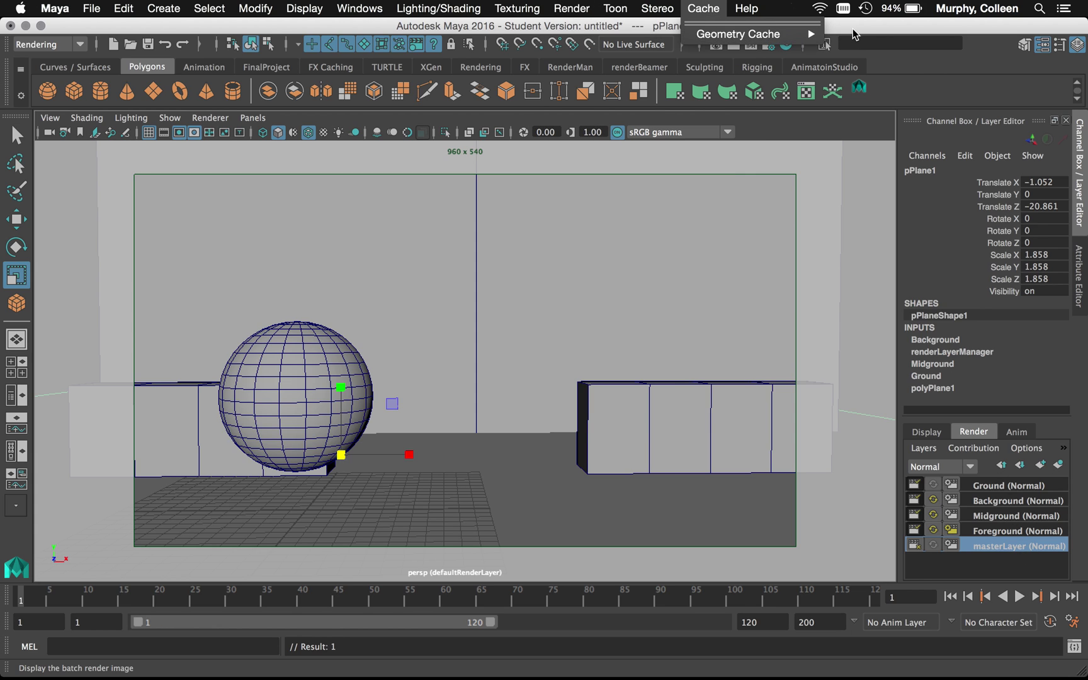
{"action": "left_click", "coordinate": [862, 169]}
{"action": "left_click", "coordinate": [92, 8]}
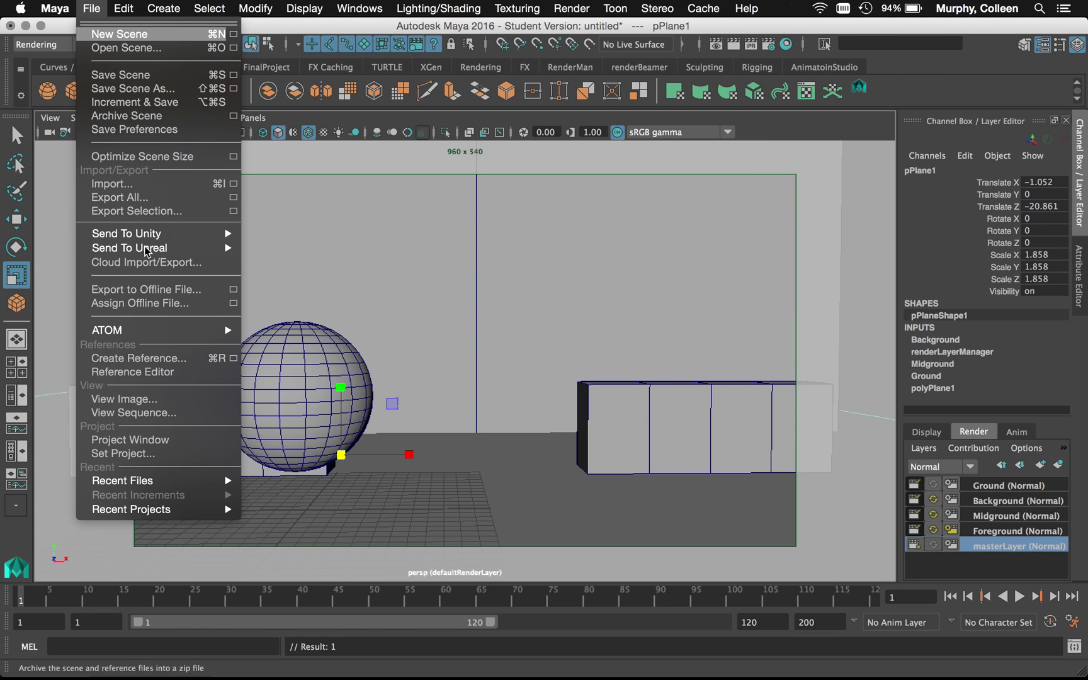
{"action": "key", "text": "Escape"}
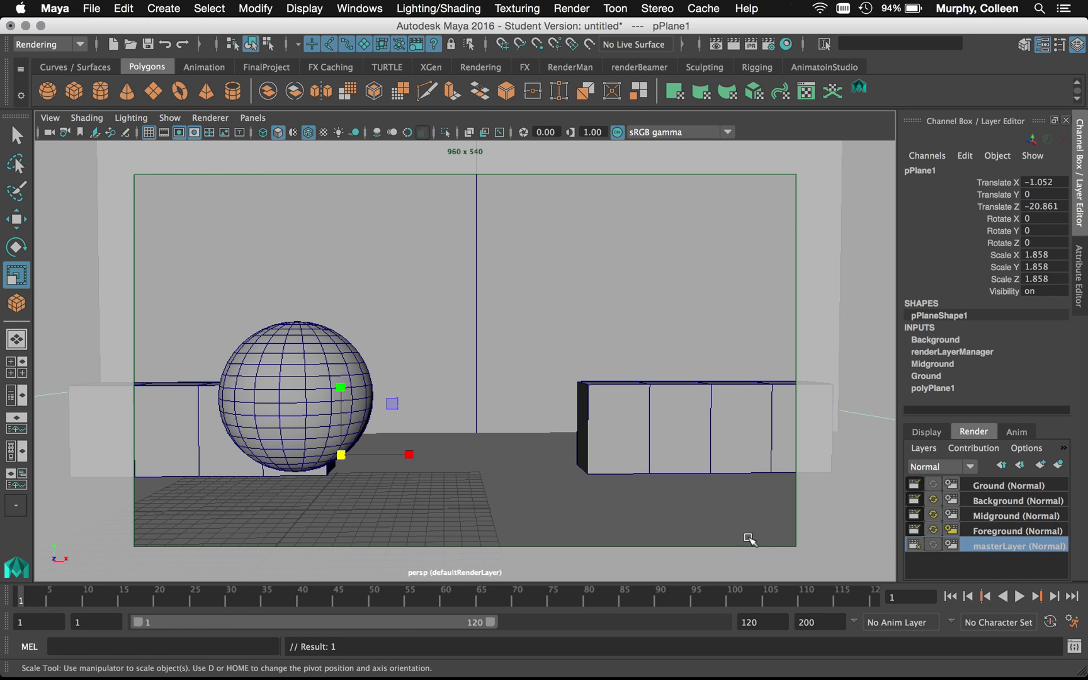
Recheck the four render layers, return to masterLayer, and bring QuickTime Player forward
{"action": "left_click", "coordinate": [1003, 529]}
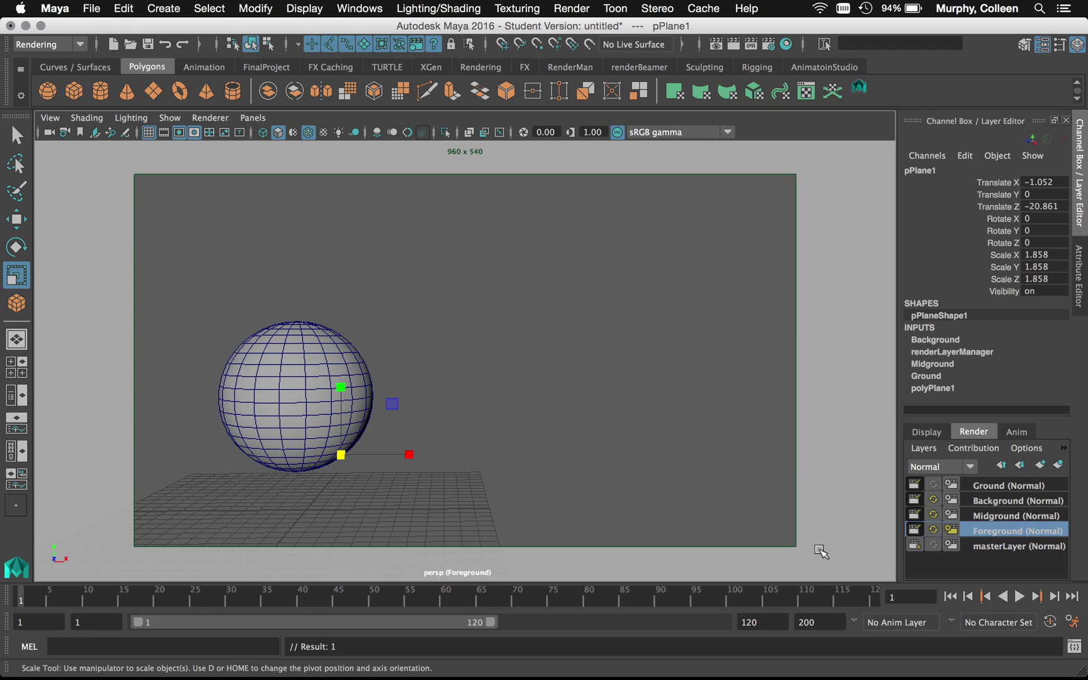
{"action": "left_click", "coordinate": [989, 516]}
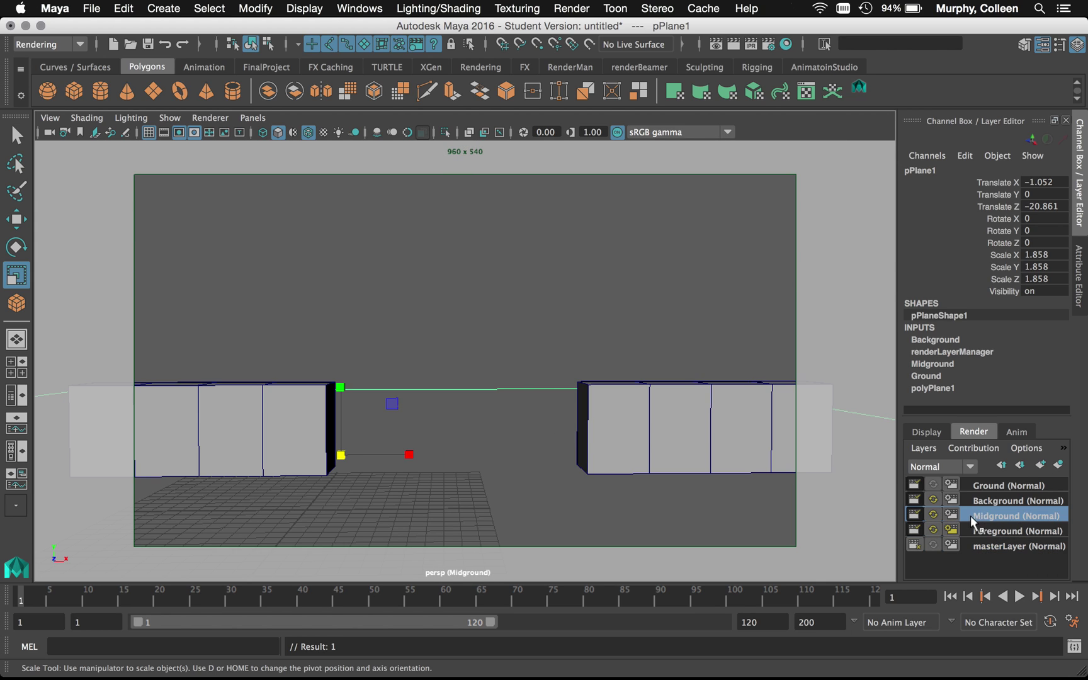
{"action": "left_click", "coordinate": [980, 500]}
{"action": "left_click", "coordinate": [982, 485]}
{"action": "left_click", "coordinate": [1001, 546]}
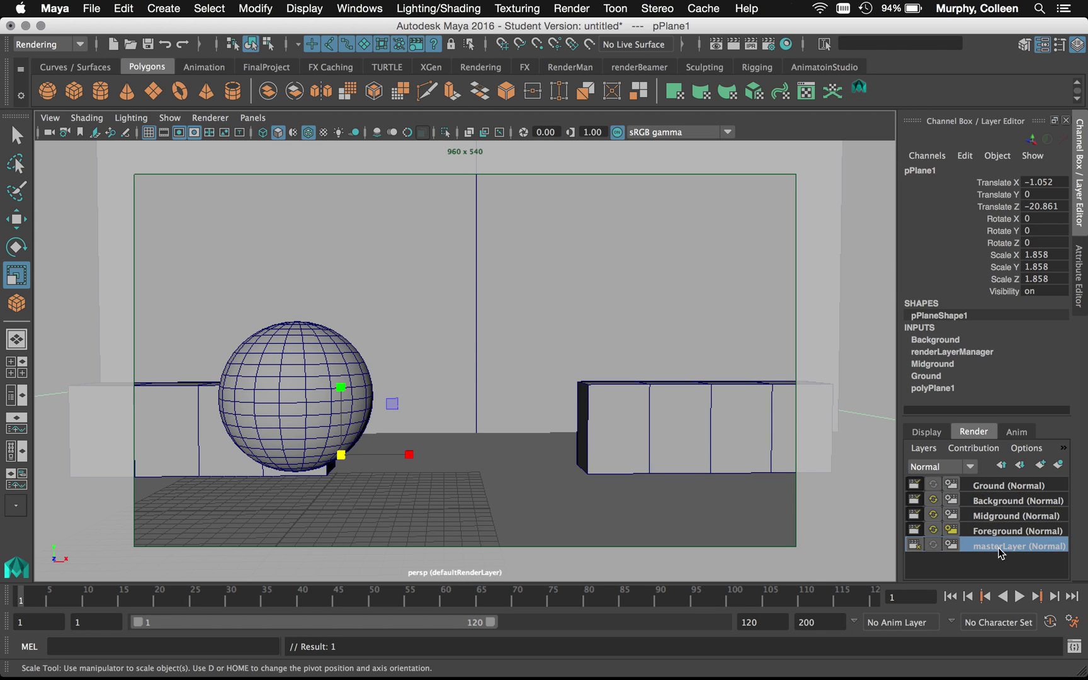
{"action": "left_click", "coordinate": [812, 654]}
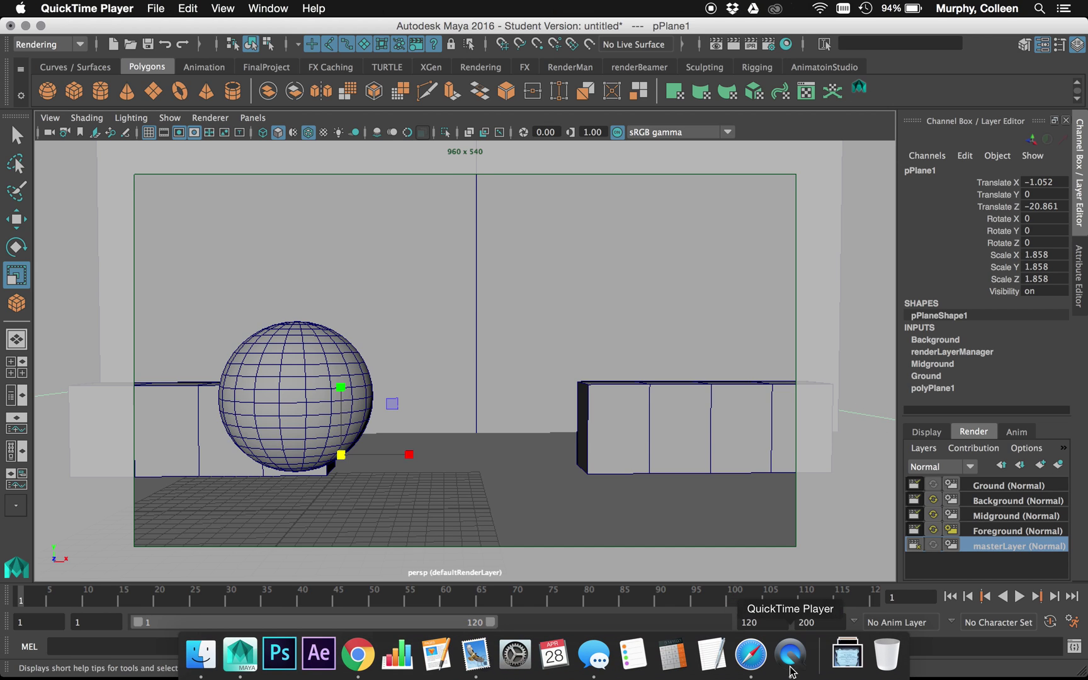